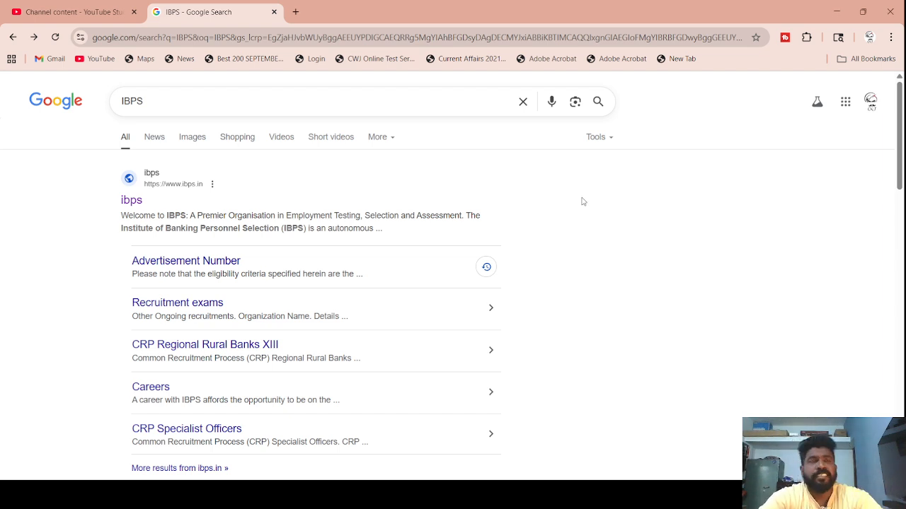
- Swap the old results tab for a new one, Google 'ibps' and open the ibps.in result
click(295, 12)
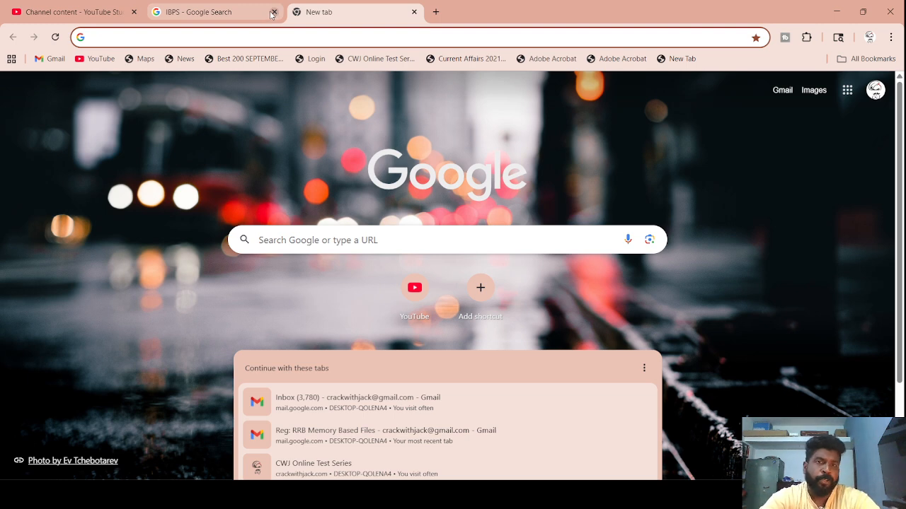
click(273, 12)
click(345, 241)
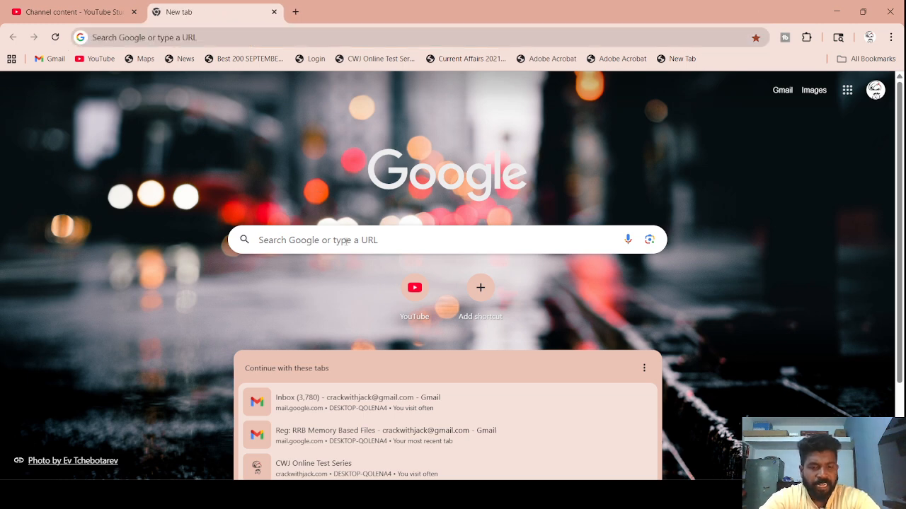
text(ibps)
key(Return)
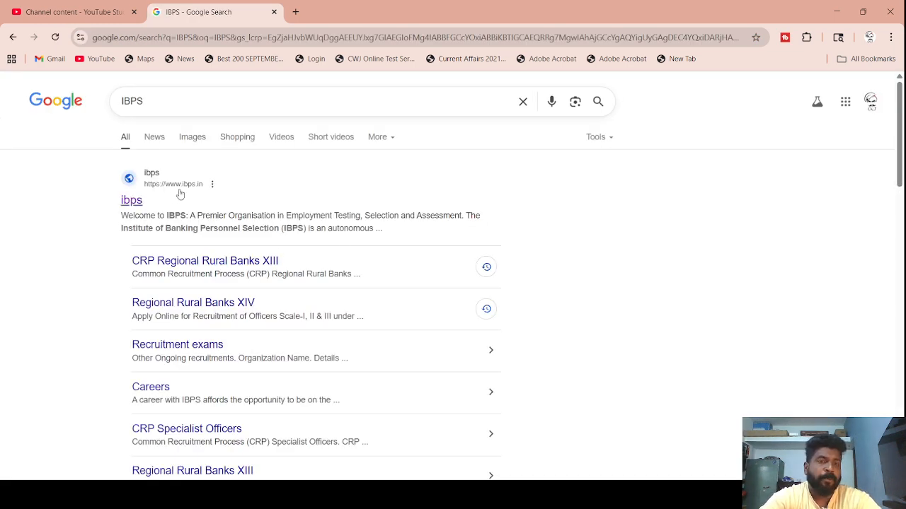
click(135, 199)
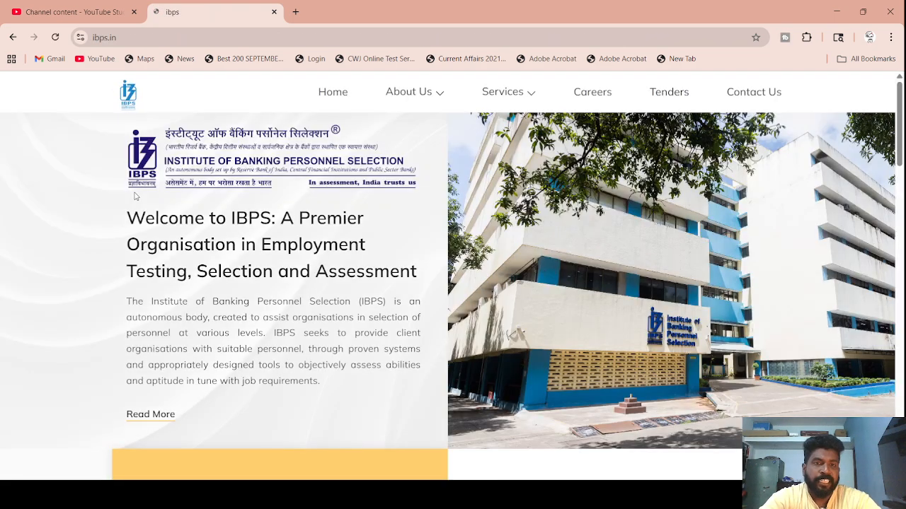
scroll(265, 210, down, 4)
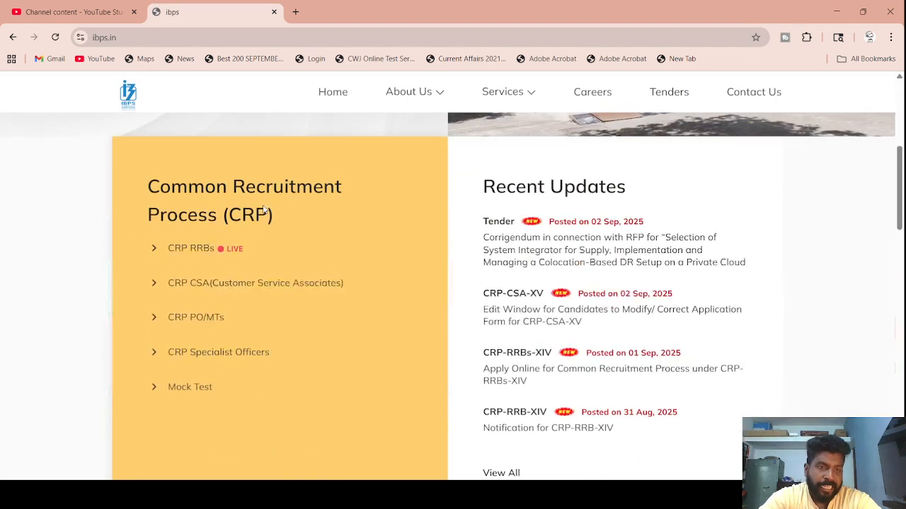
- Go through CRP RRBs and CRP Regional Rural Banks XIV to 'Apply Online for Recruitment of Officers Scale-I, II & III'
click(191, 247)
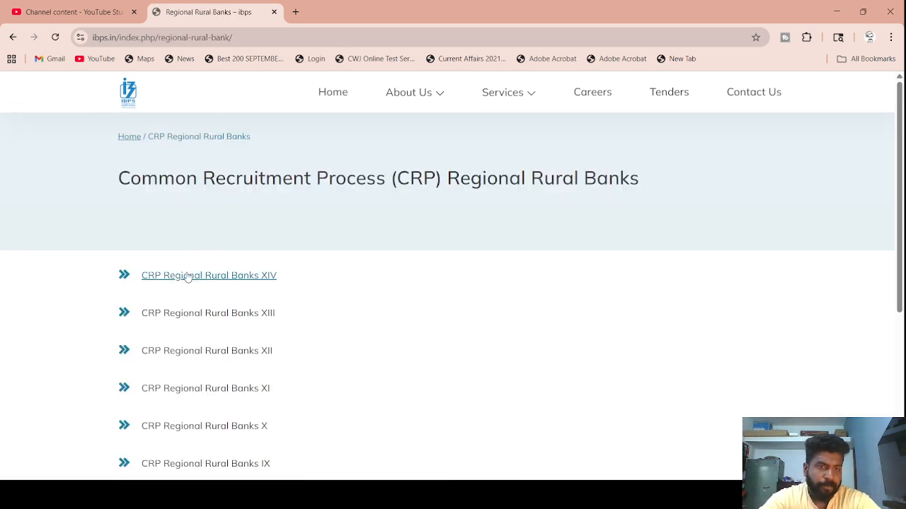
click(222, 282)
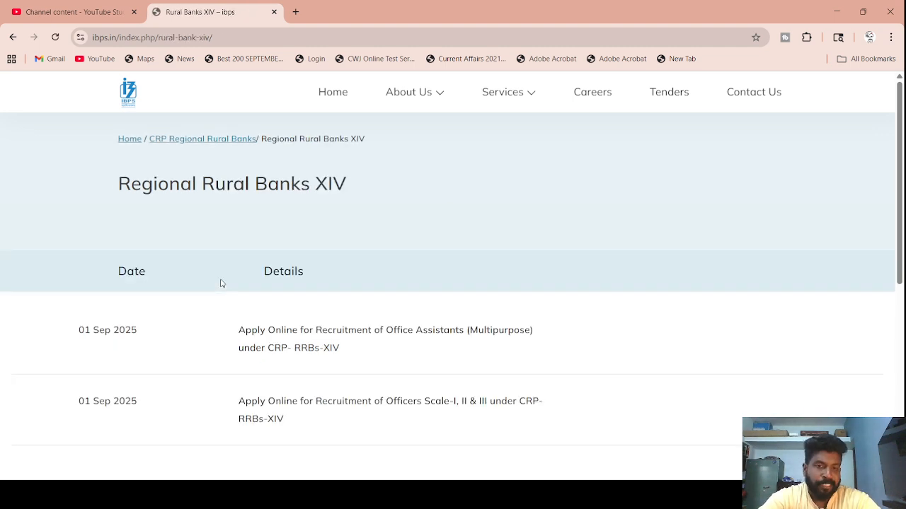
scroll(221, 283, down, 2)
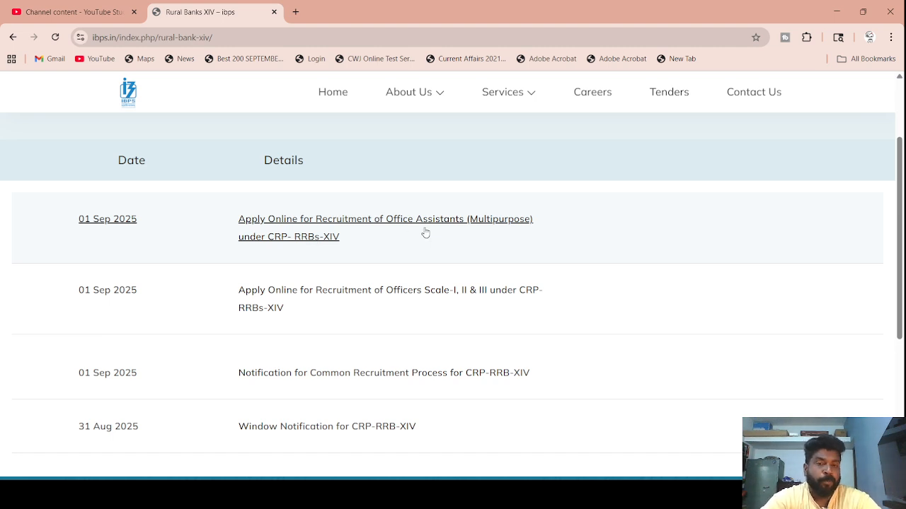
click(400, 293)
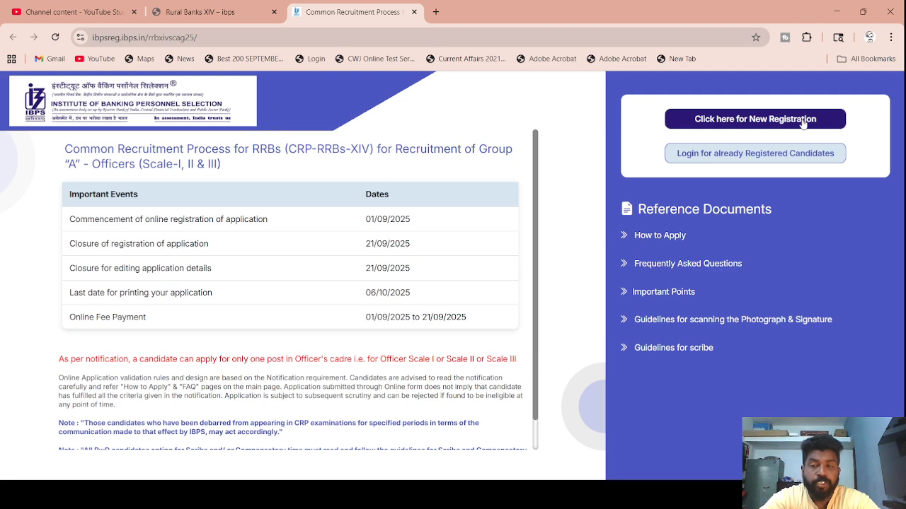
- Begin a new registration and enter the applicant's first name in First Name and Confirm First Name
click(781, 126)
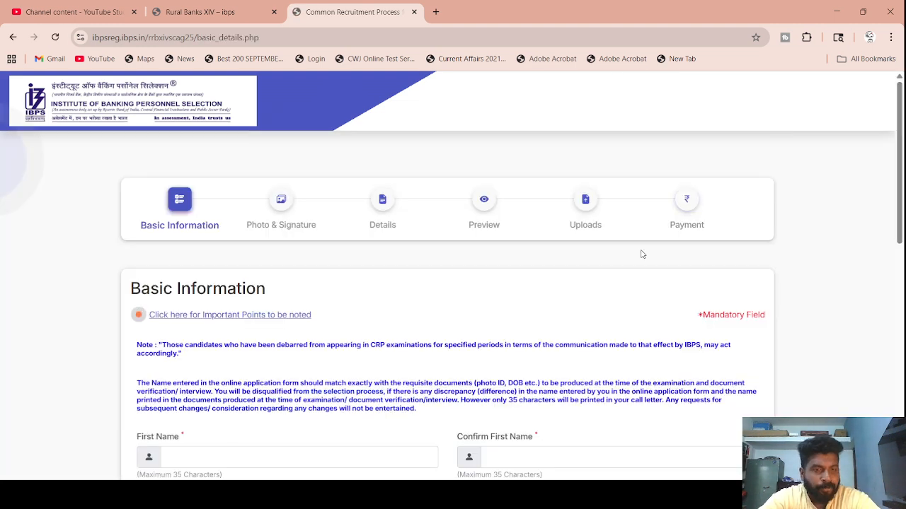
scroll(641, 254, down, 1)
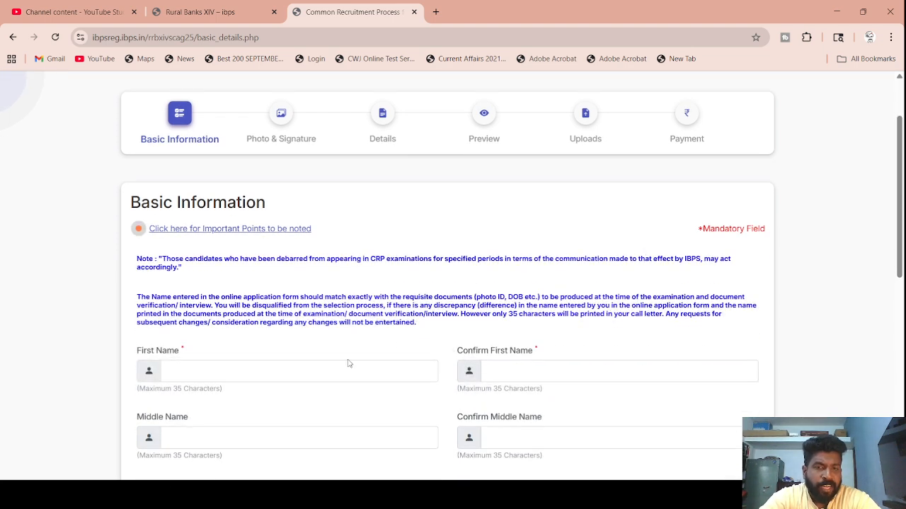
click(307, 370)
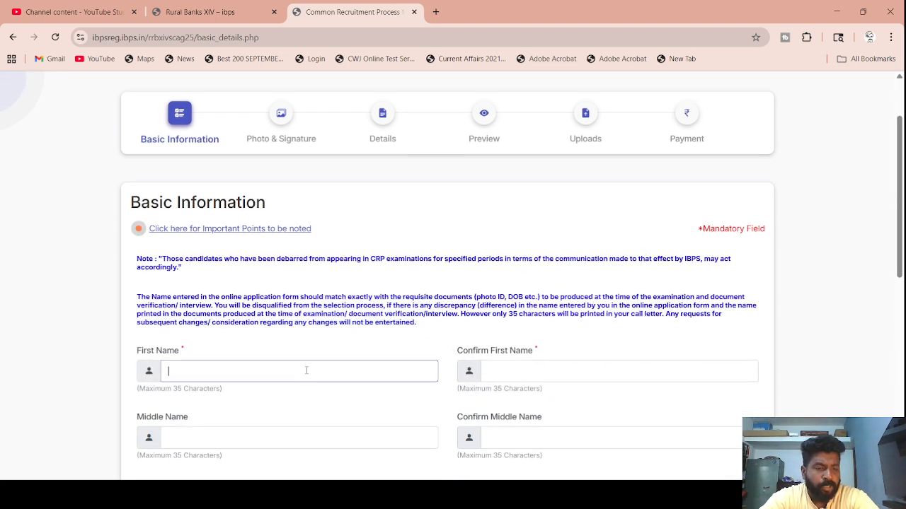
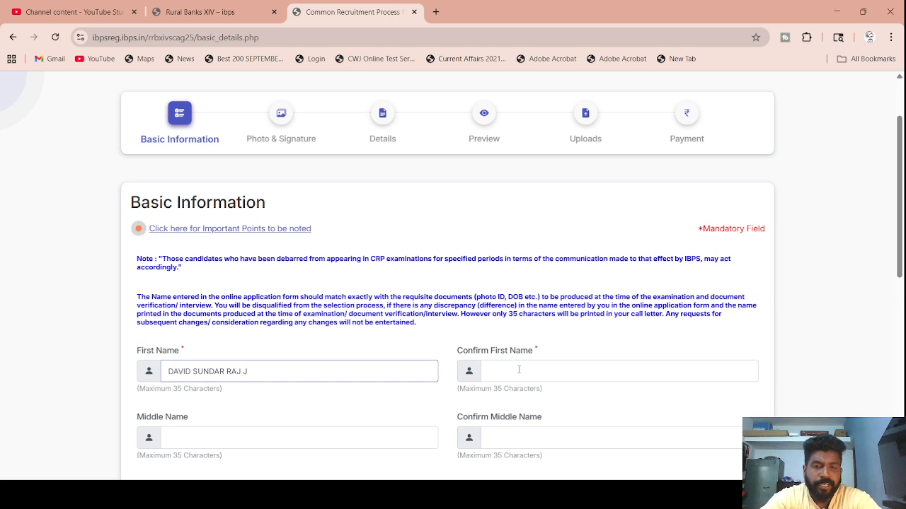
click(519, 370)
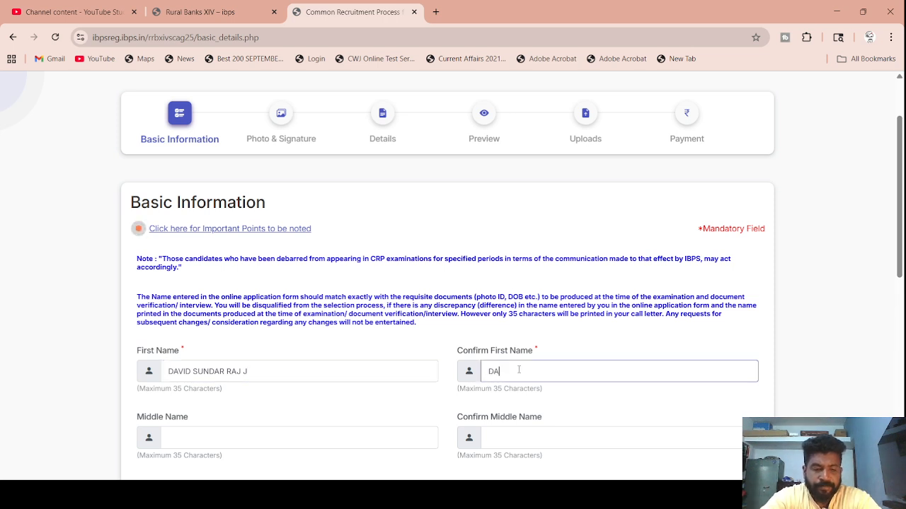
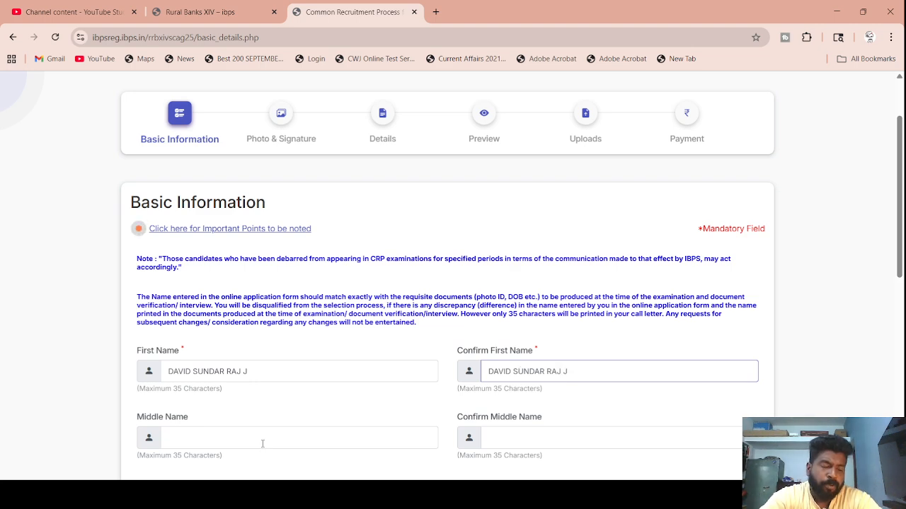
- Enter the applicant's mobile number and its confirmation
scroll(263, 441, down, 2)
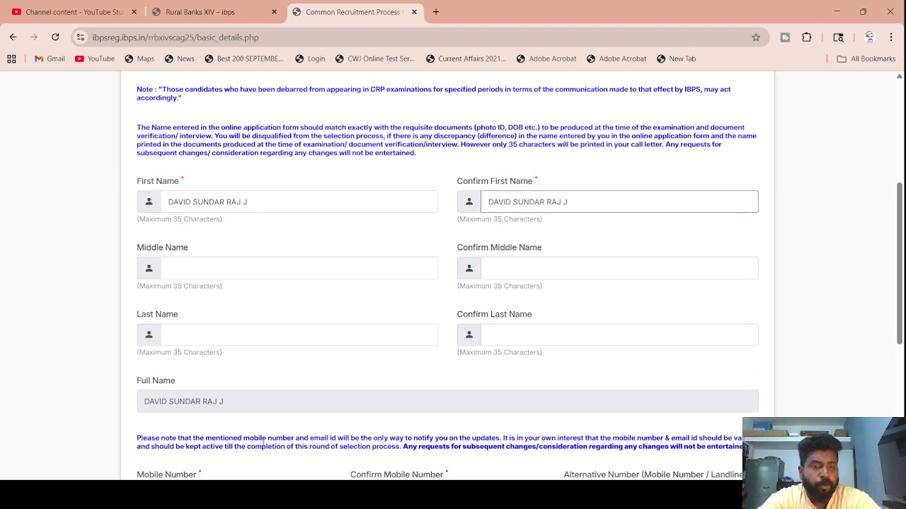
scroll(264, 441, down, 3)
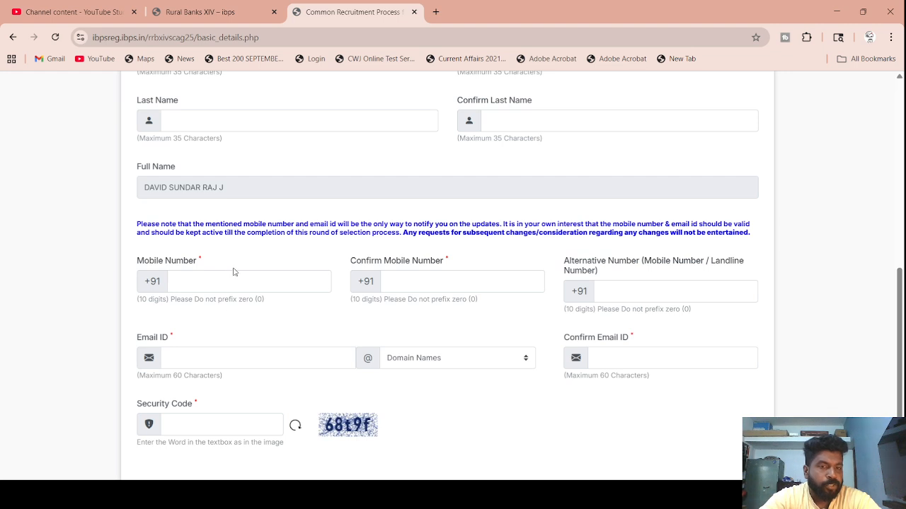
click(235, 277)
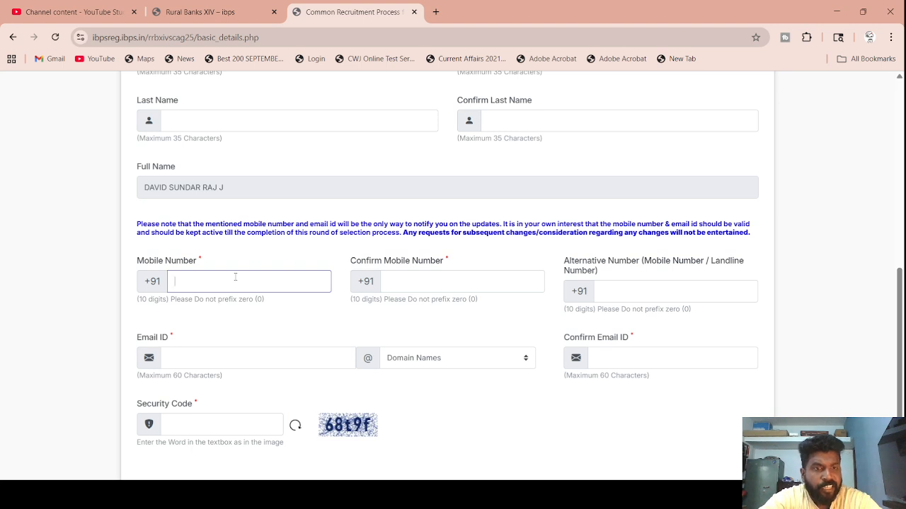
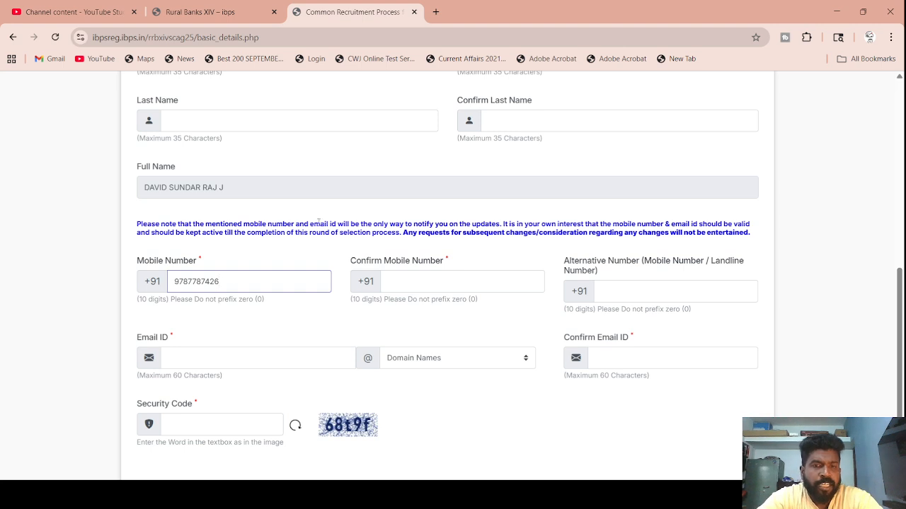
click(454, 286)
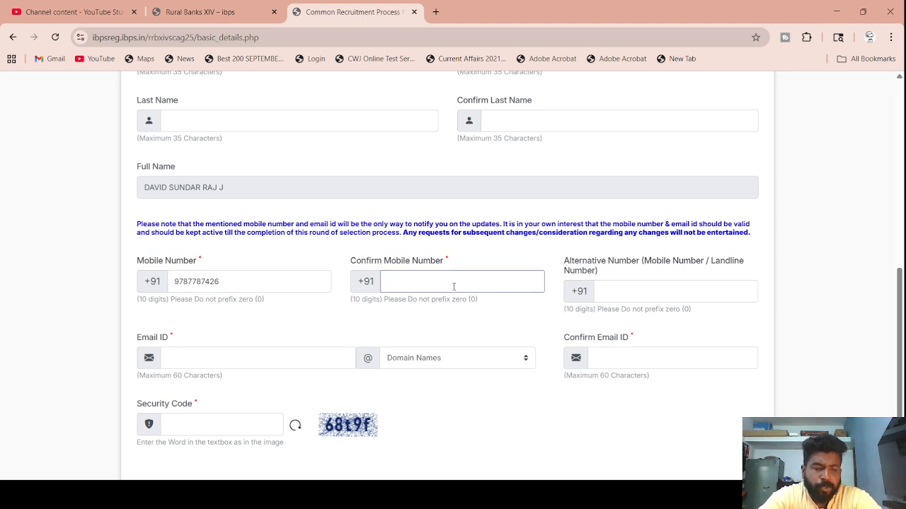
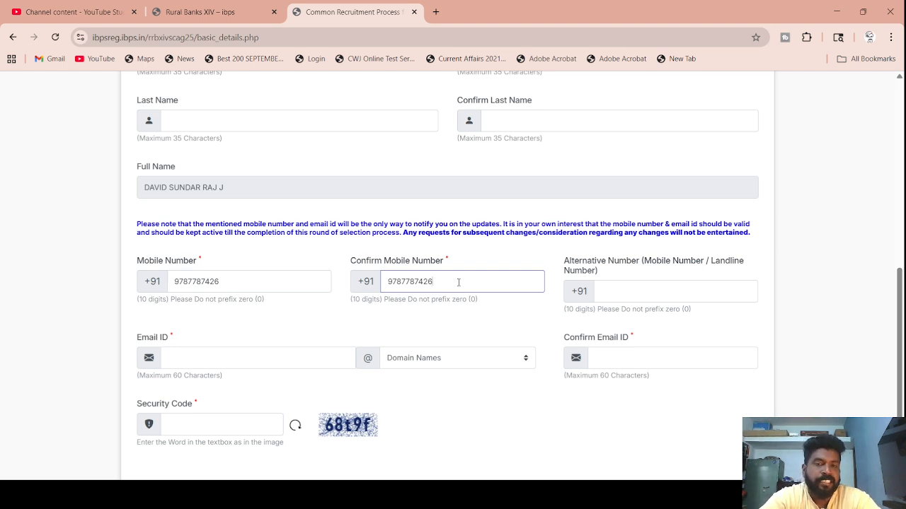
- Enter the applicant's e-mail ID with the gmail.com domain, then its full confirmation address
click(231, 358)
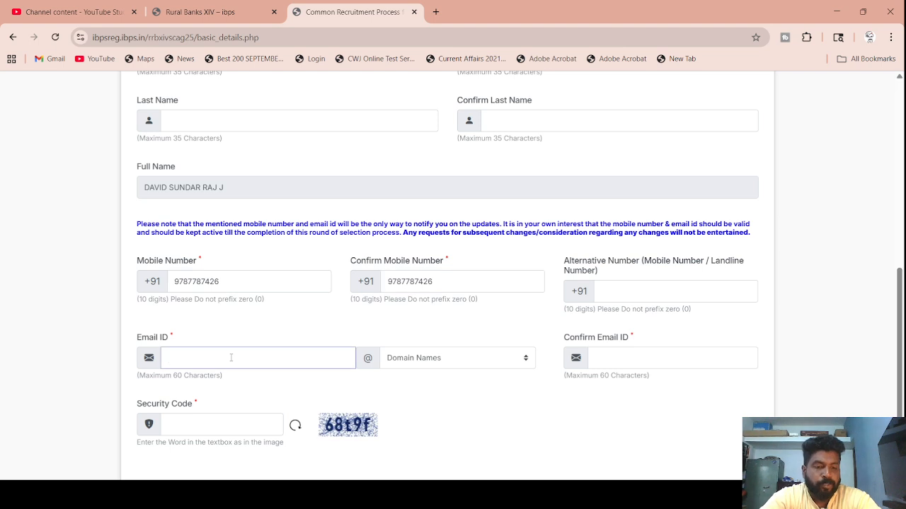
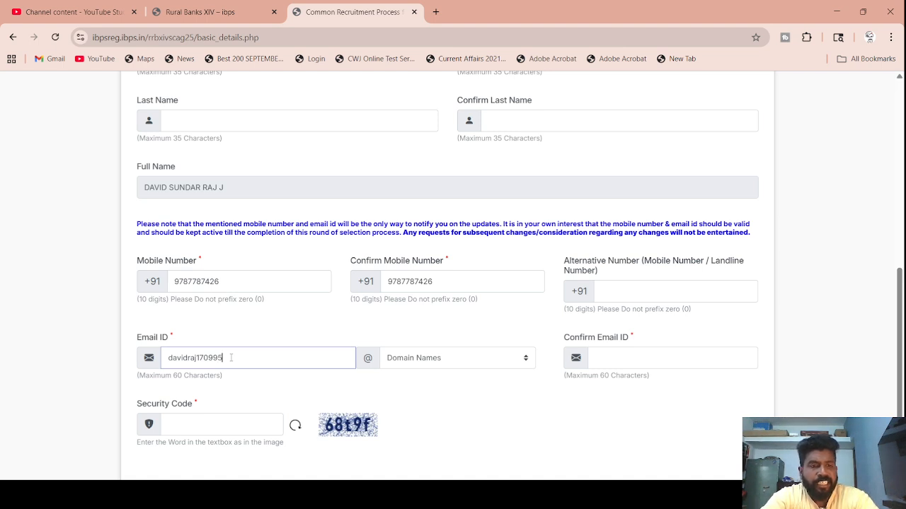
click(445, 358)
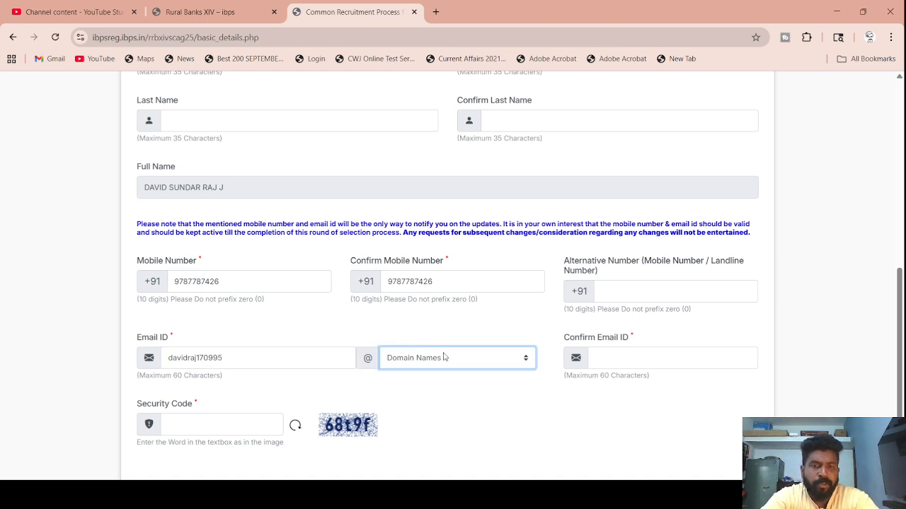
click(433, 243)
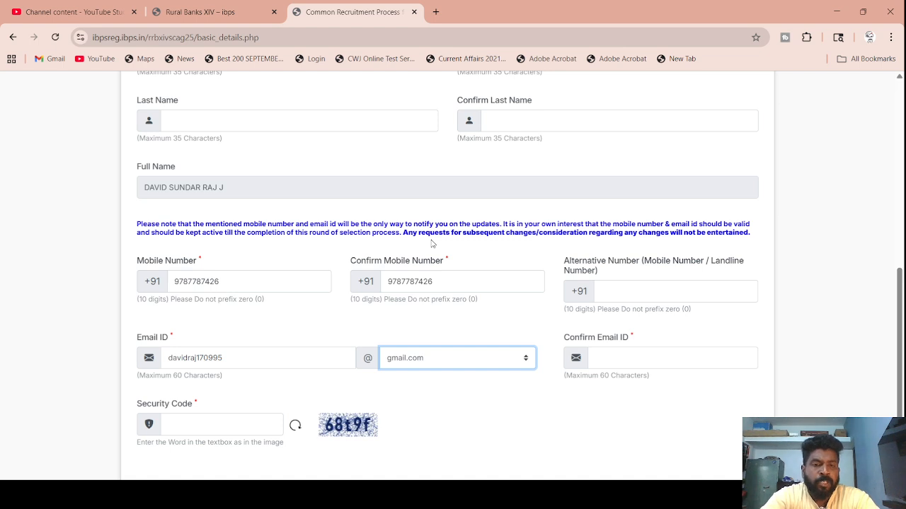
click(622, 359)
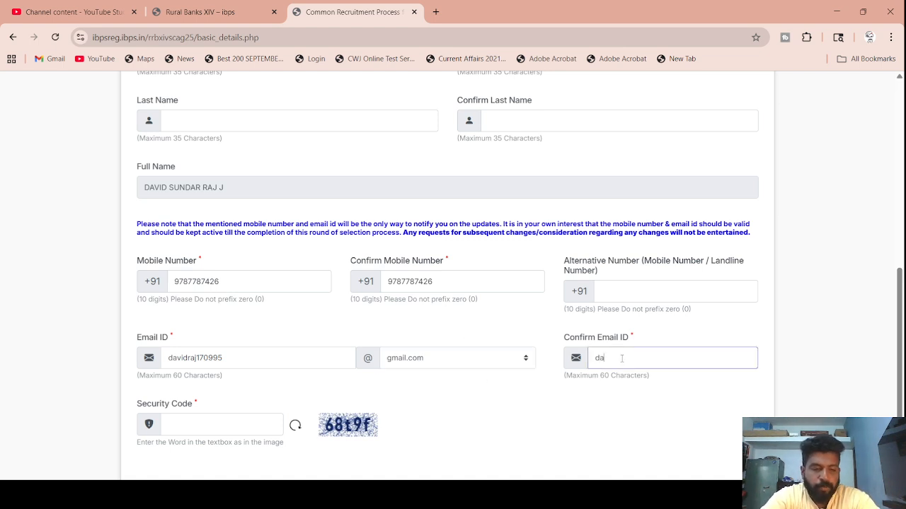
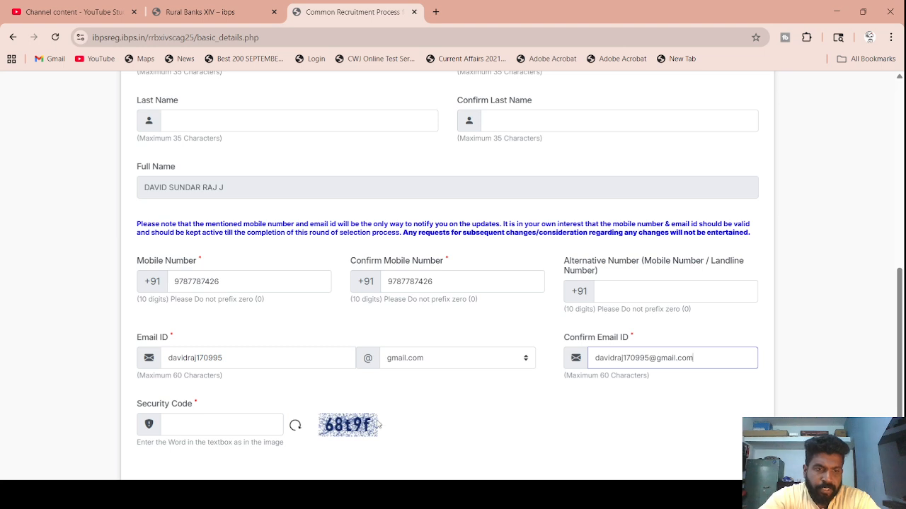
- Fill in the displayed security code and submit with Save & Next
scroll(377, 423, down, 2)
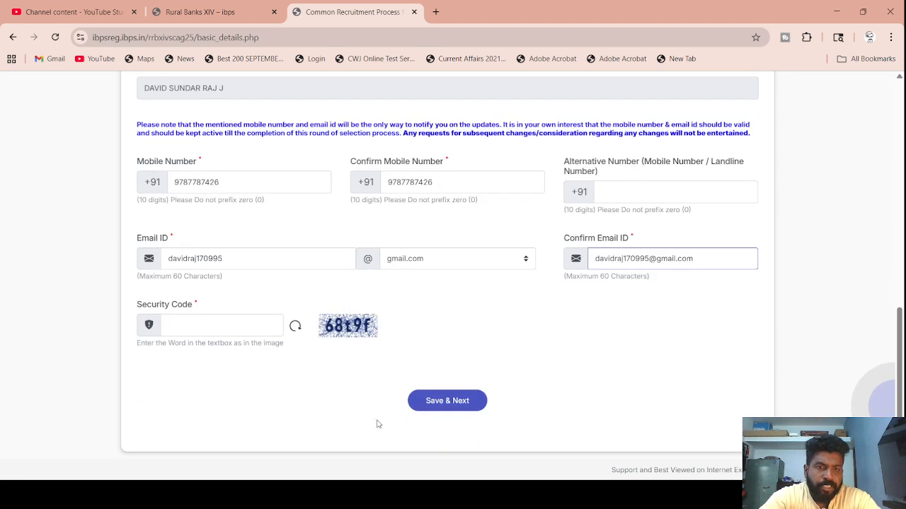
click(233, 318)
text(68)
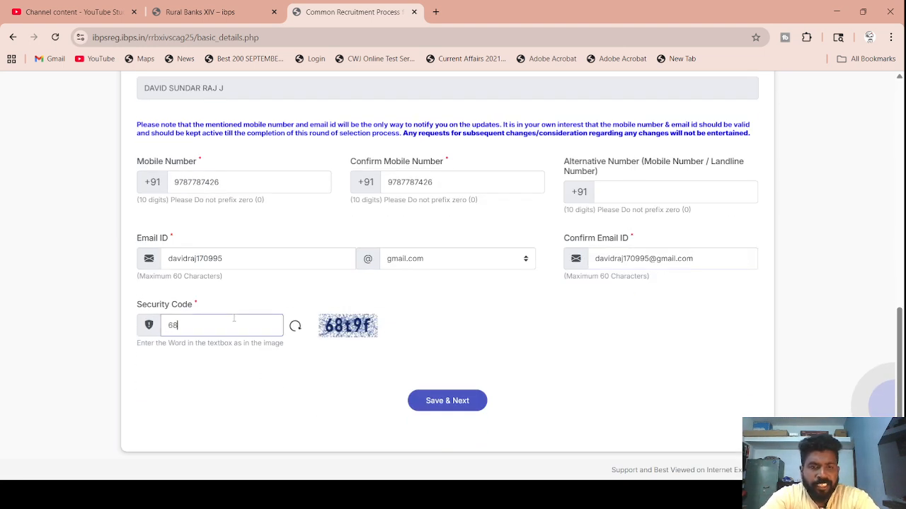
text(t)
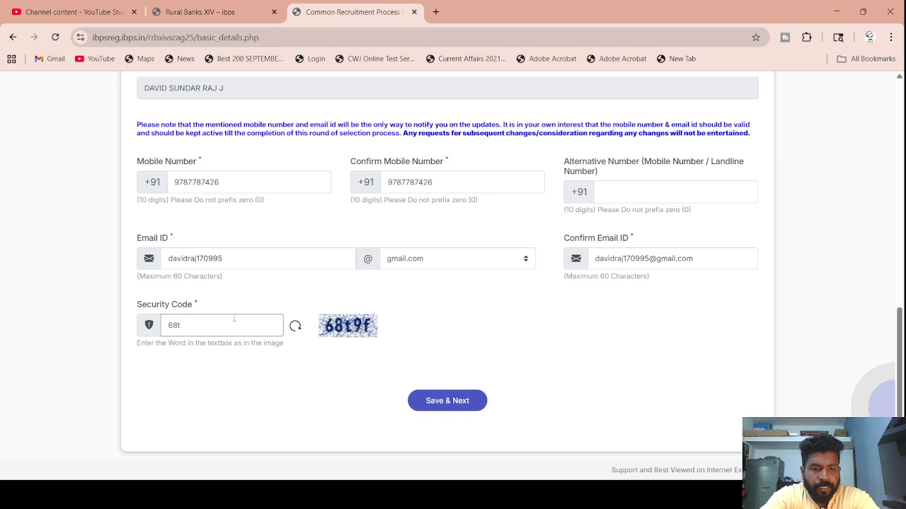
text(9f)
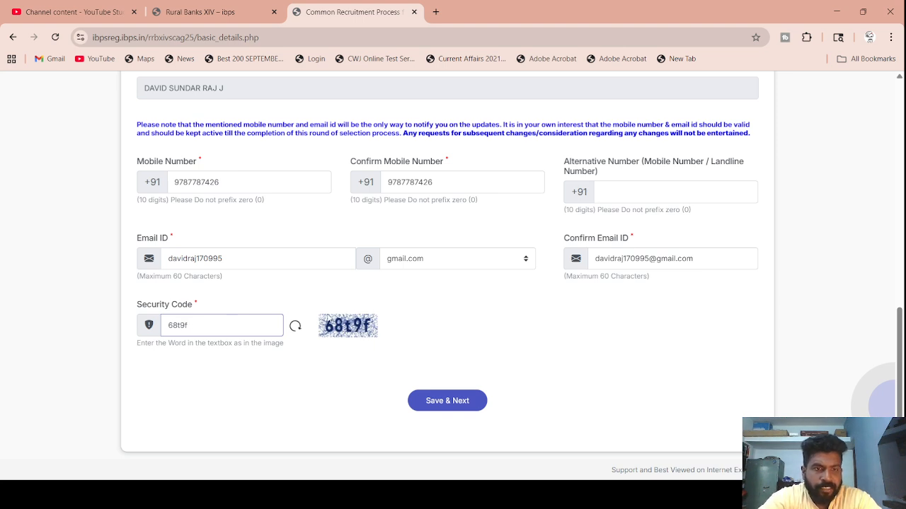
click(473, 400)
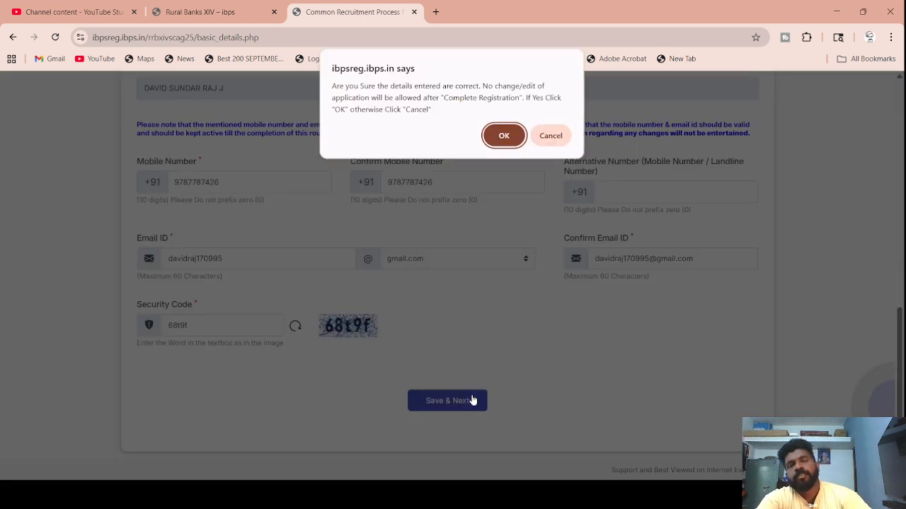
- Confirm the entered details and select the provisional registration number shown
click(503, 136)
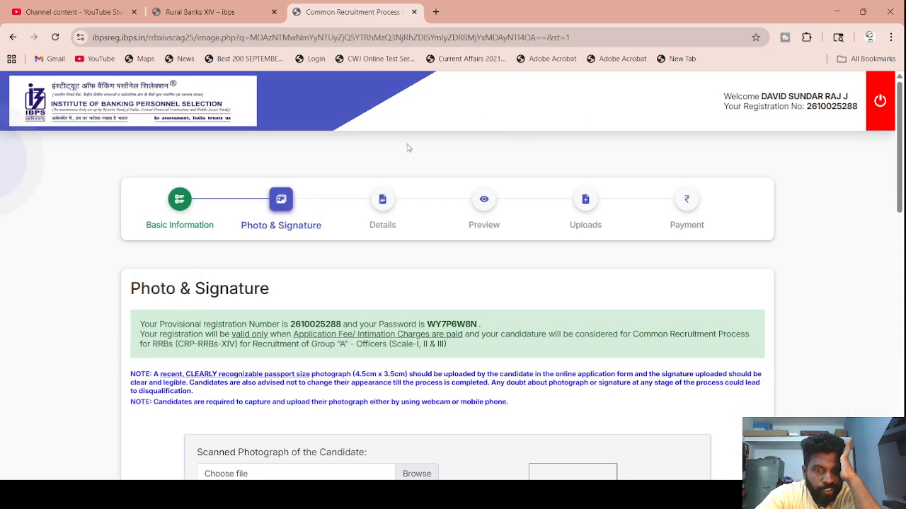
scroll(373, 308, down, 2)
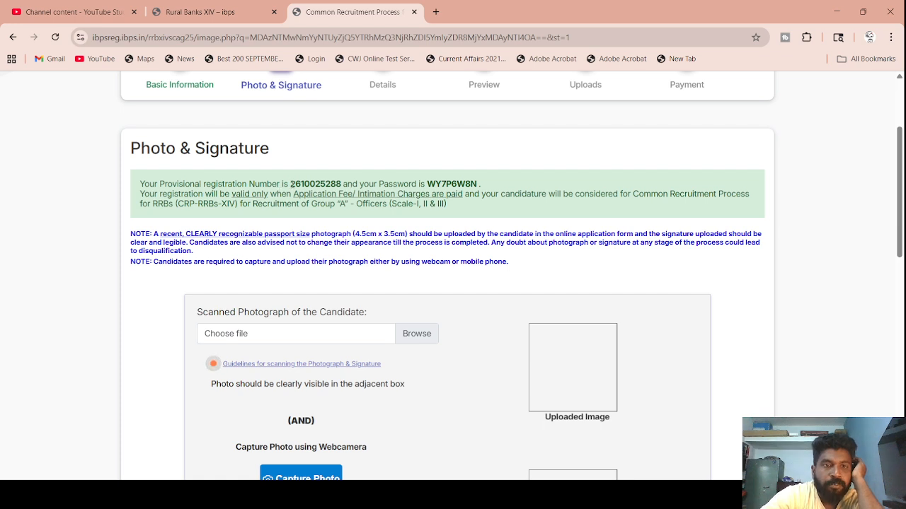
drag(290, 184, 490, 192)
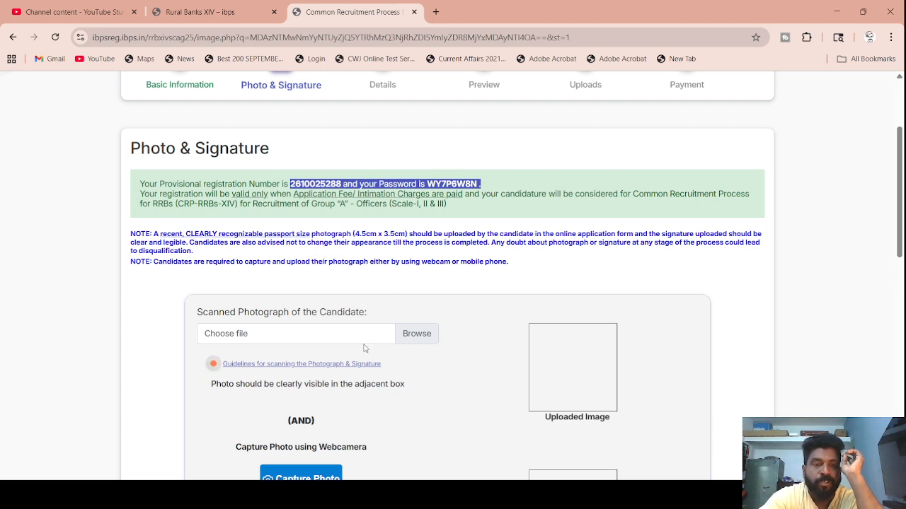
scroll(314, 338, down, 2)
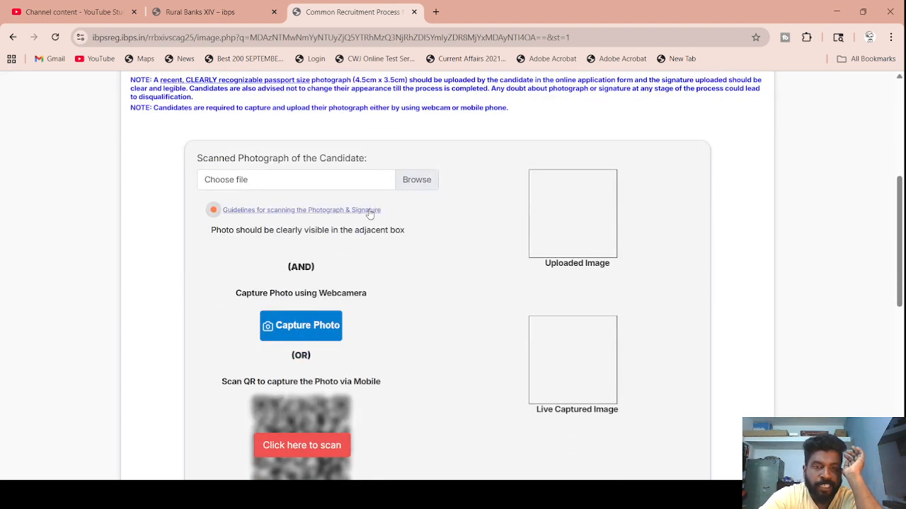
- Upload 1.jpg as the photograph and close the 'WEBCAM NOT DETECTED' warning
click(416, 180)
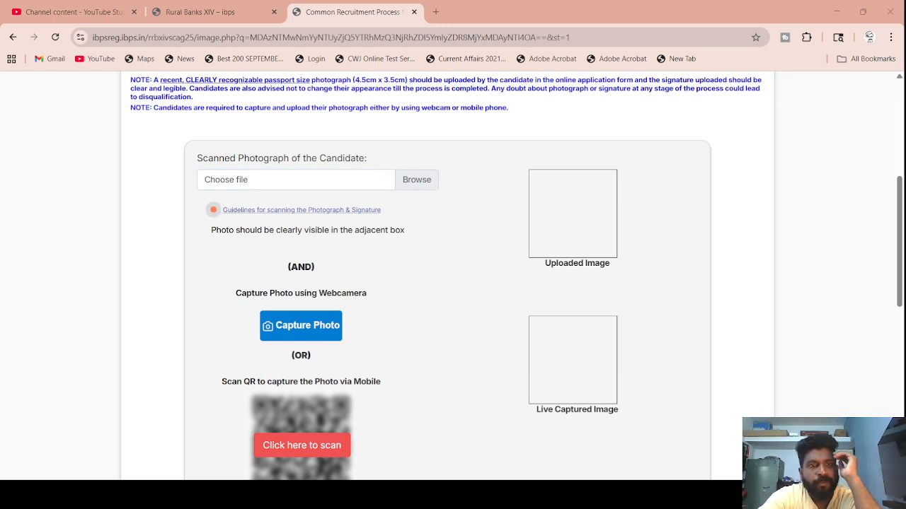
double_click(133, 85)
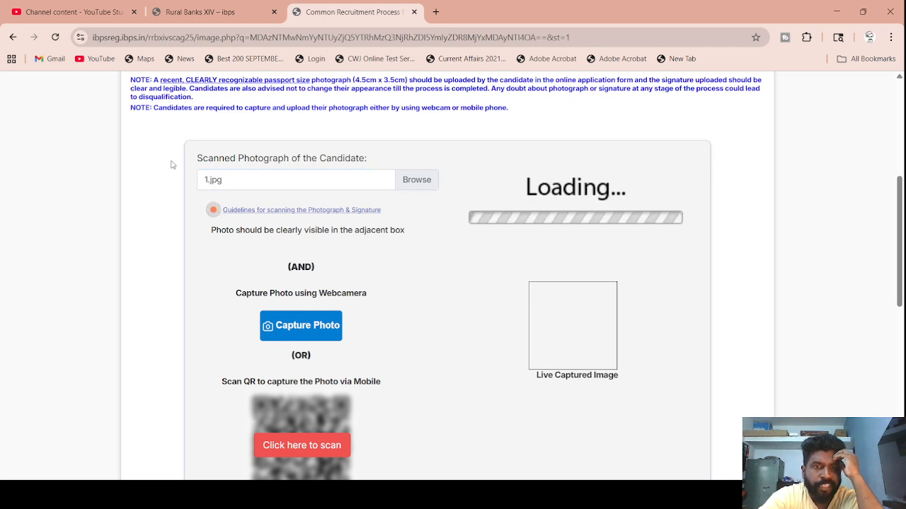
click(303, 333)
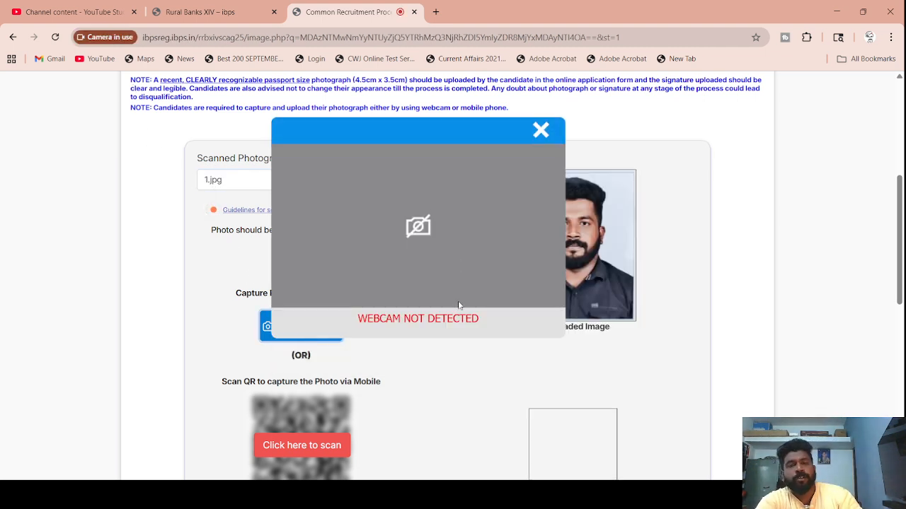
click(541, 130)
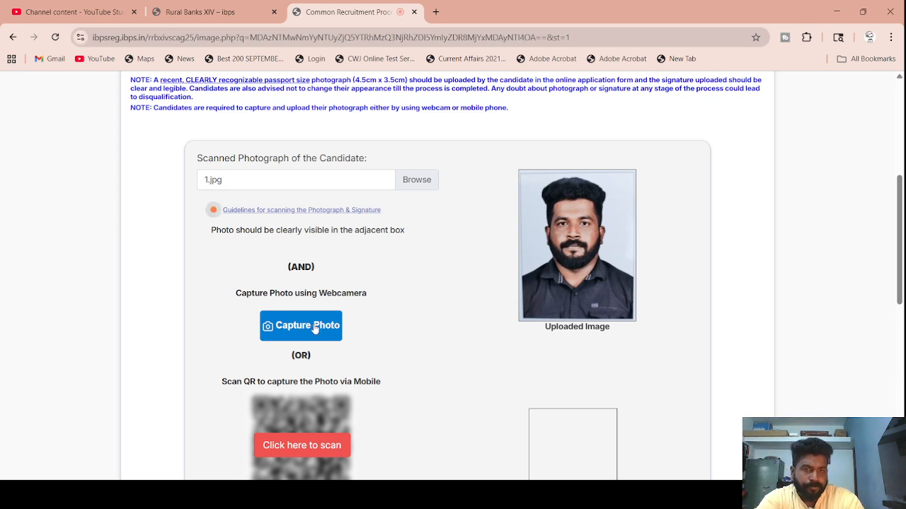
scroll(313, 328, down, 1)
- Capture the live photo via the scan QR code and tick its confirmation
click(313, 373)
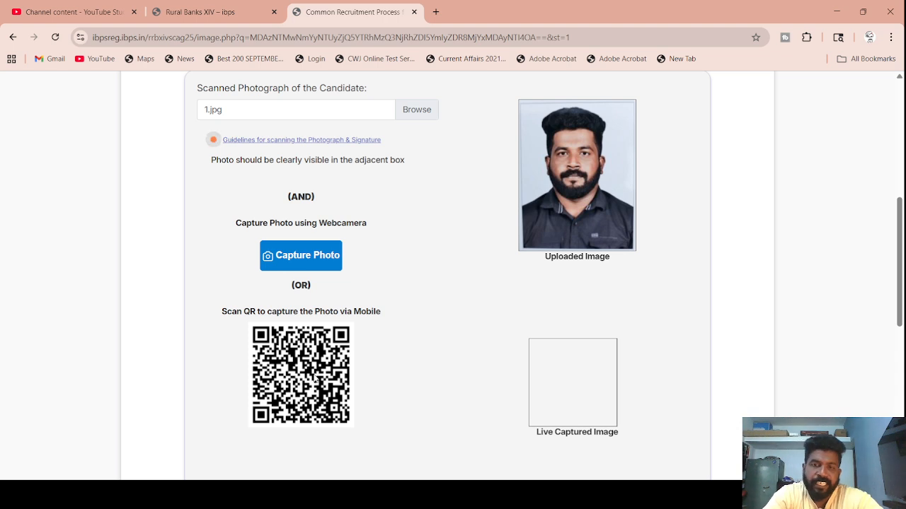
scroll(387, 352, down, 2)
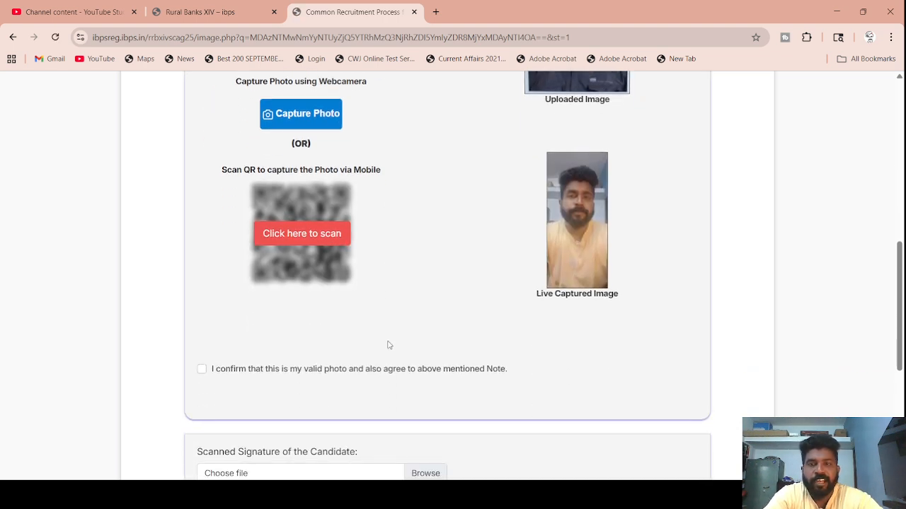
click(202, 368)
- Upload SIGN.jpg as the signature, tick its confirmation and proceed to Basic Details
scroll(203, 368, down, 3)
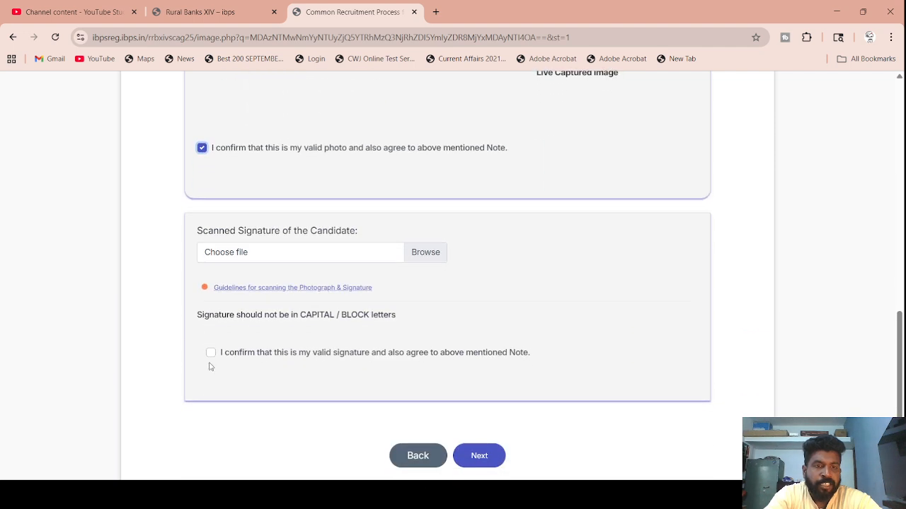
click(264, 261)
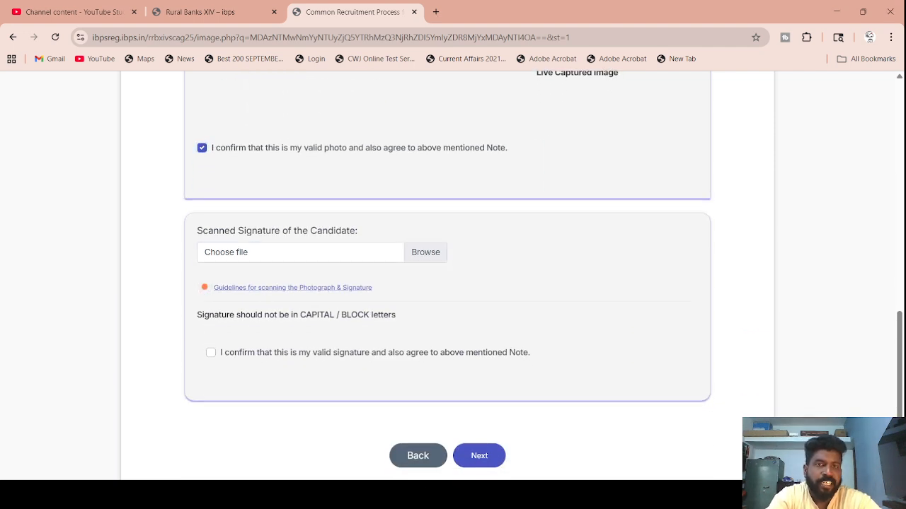
double_click(370, 126)
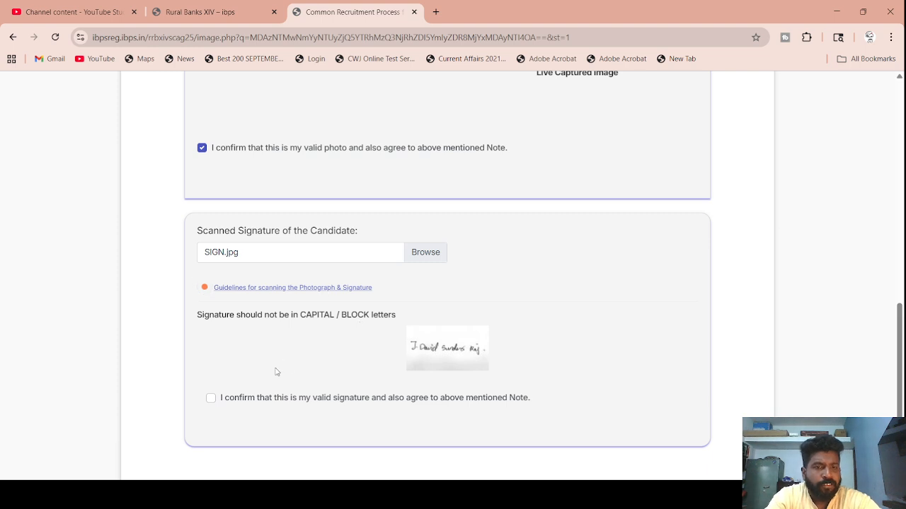
click(211, 401)
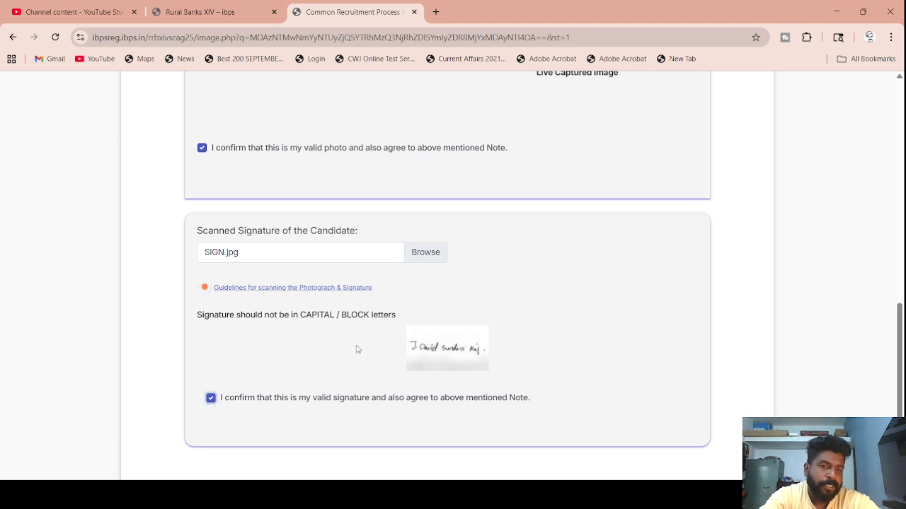
scroll(385, 393, down, 2)
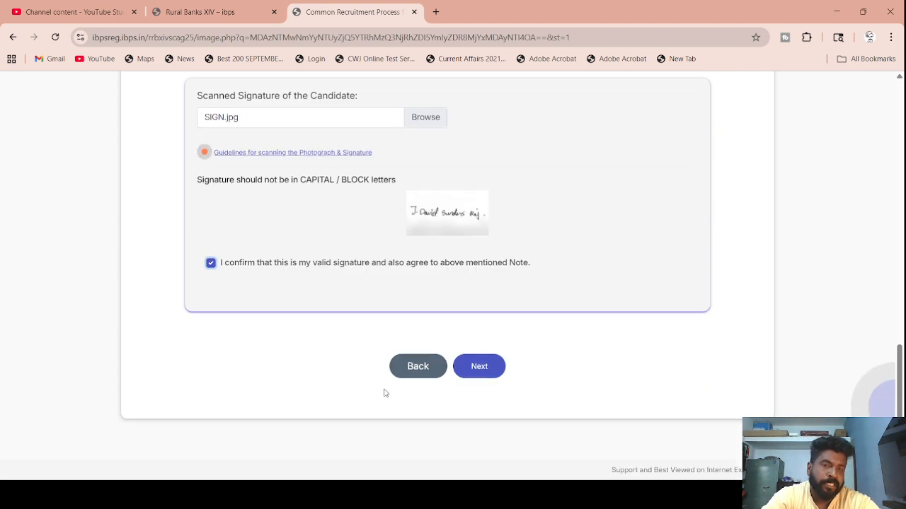
click(480, 367)
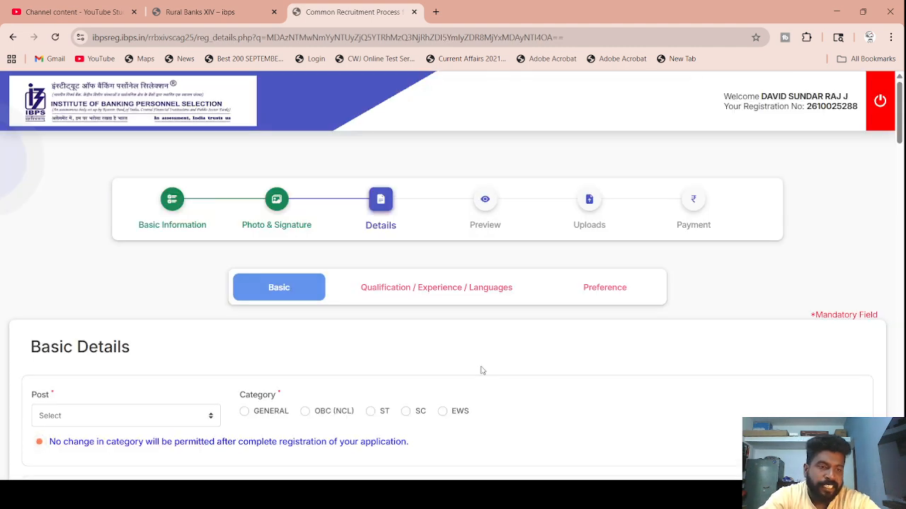
- Pick Officer Scale-I as the post and OBC (NCL) as category, accepting the alert
scroll(480, 370, down, 2)
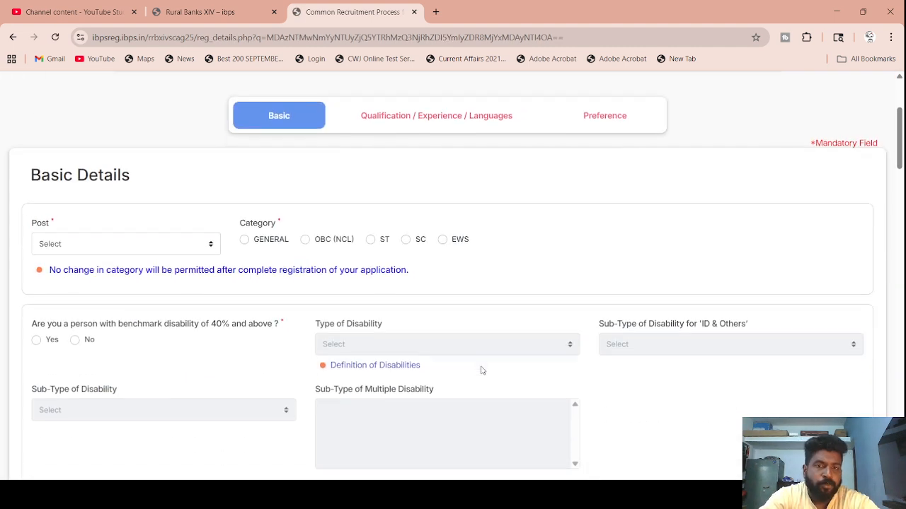
click(149, 252)
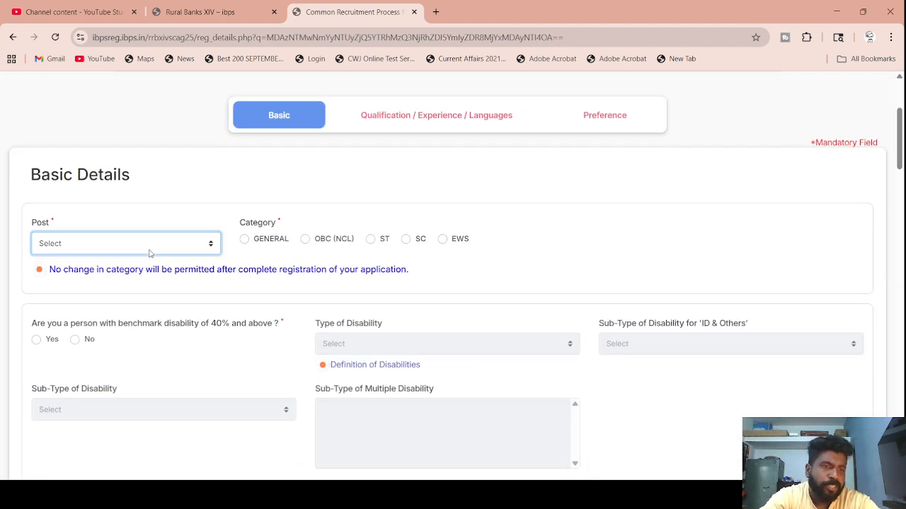
click(104, 280)
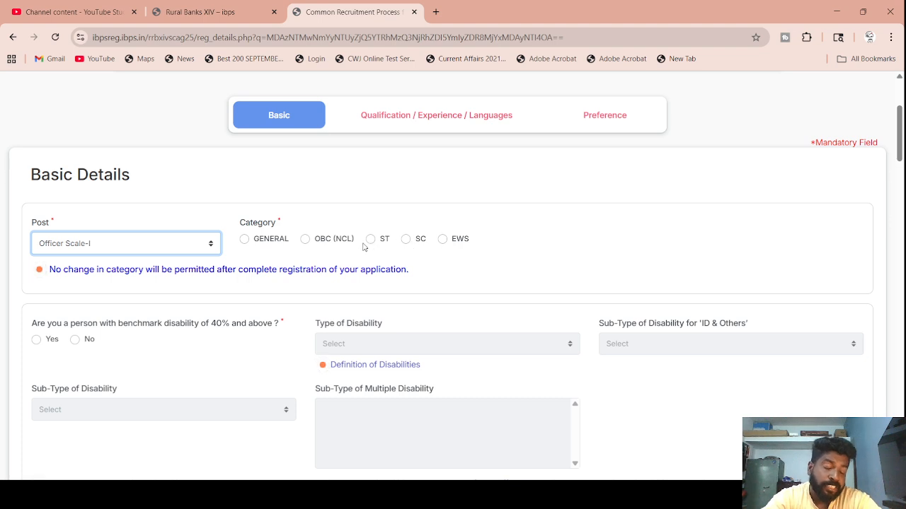
click(306, 240)
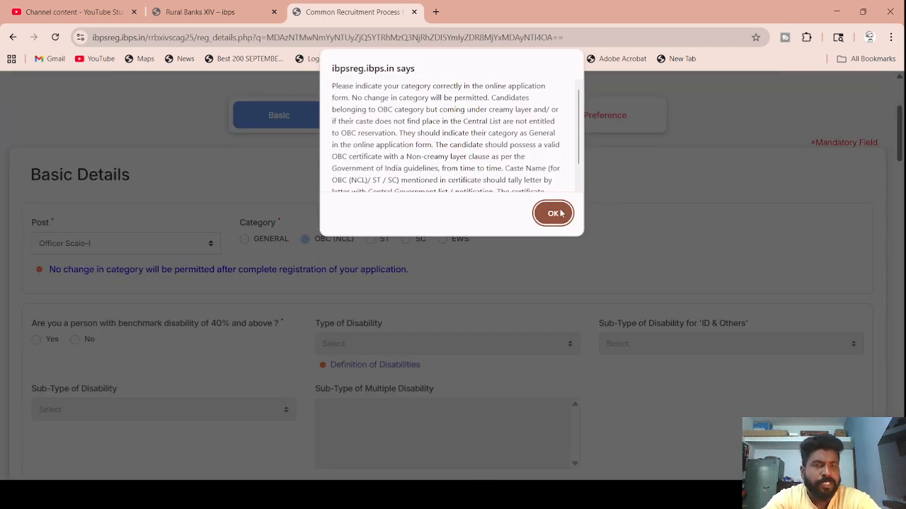
click(553, 213)
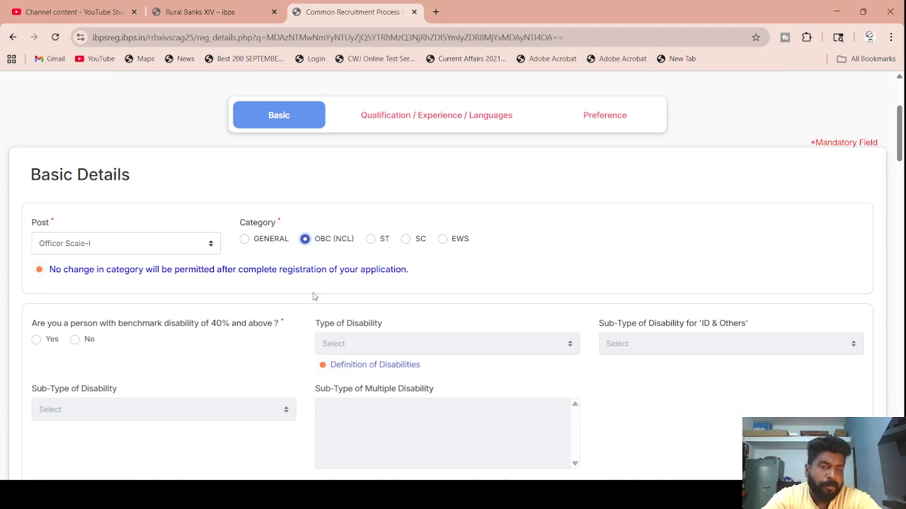
- Select No for benchmark disability and for the first RPwD sec 2(s) writing-difficulty question
click(75, 340)
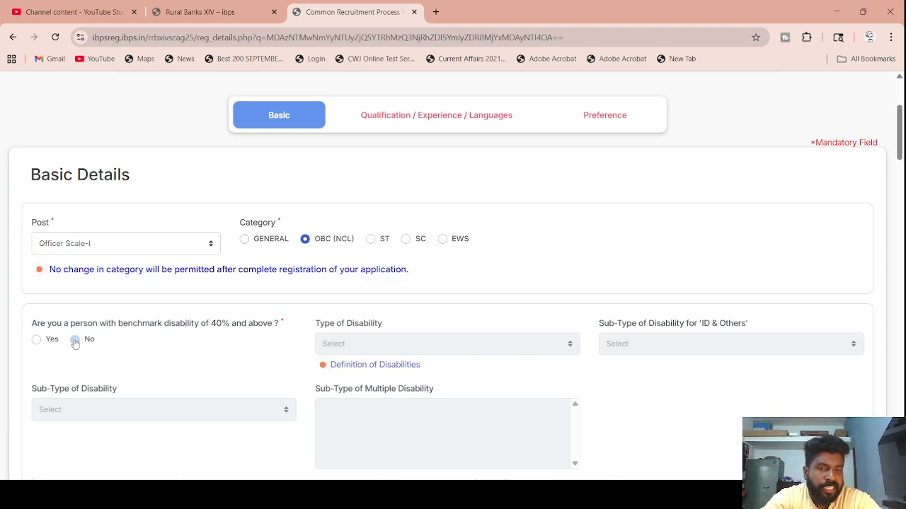
scroll(280, 379, down, 2)
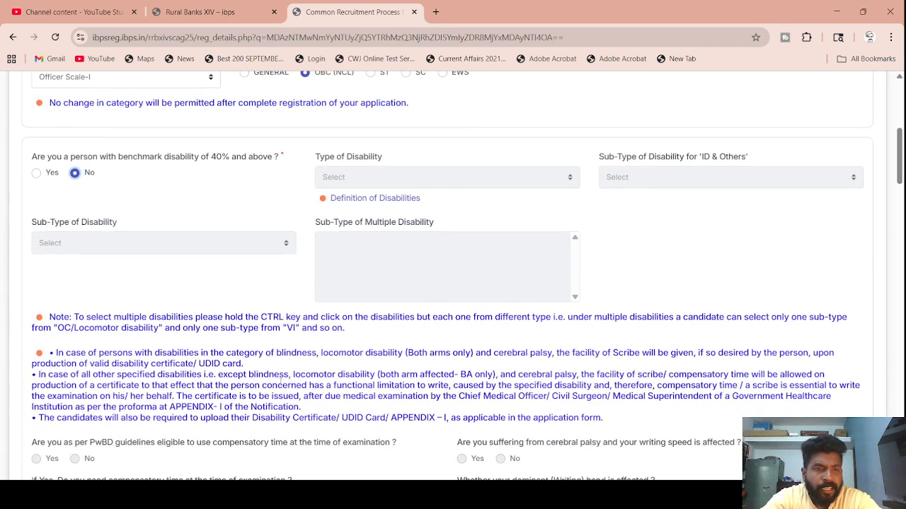
scroll(280, 379, down, 3)
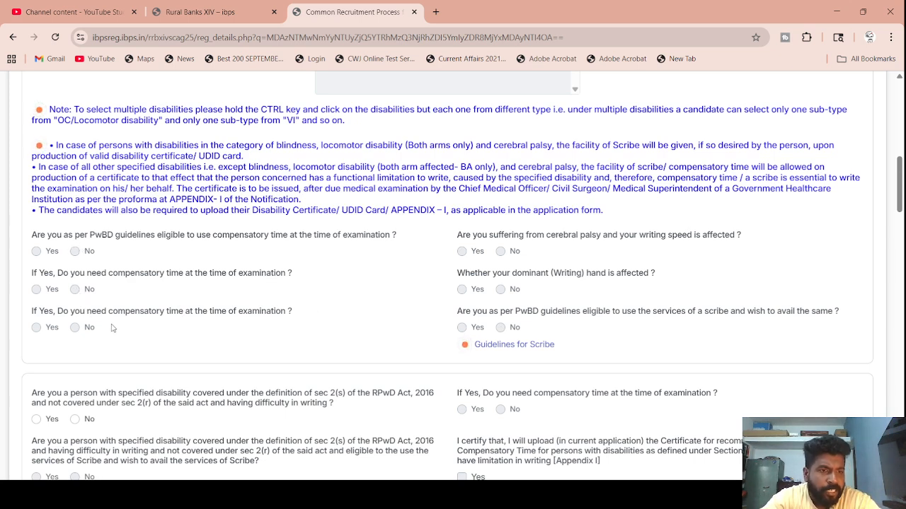
scroll(112, 328, down, 2)
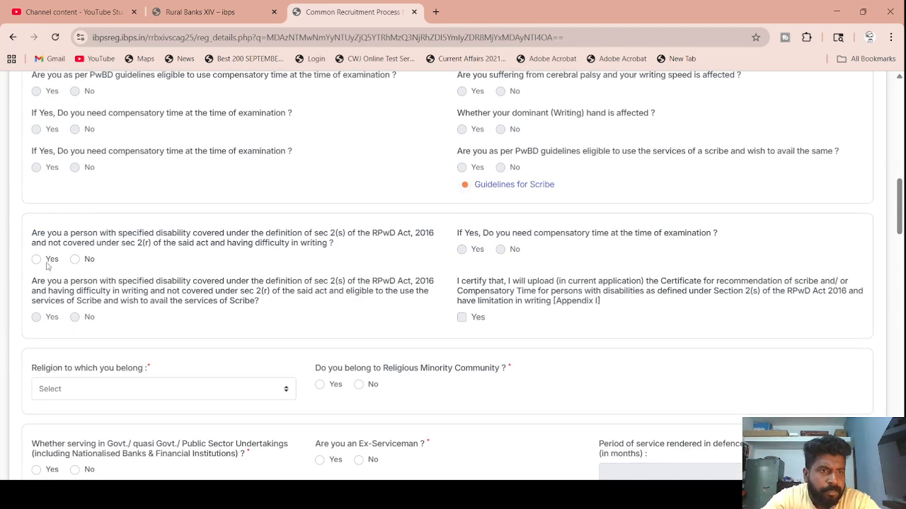
click(74, 259)
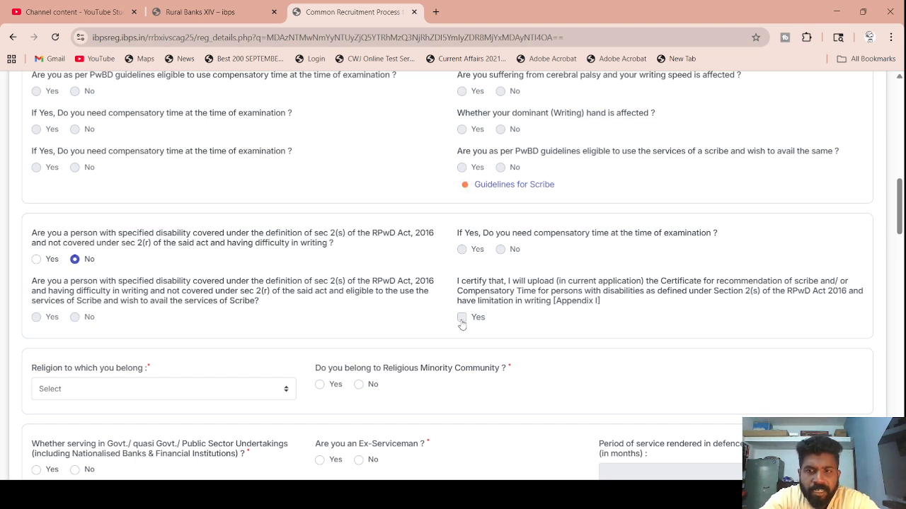
scroll(461, 324, down, 3)
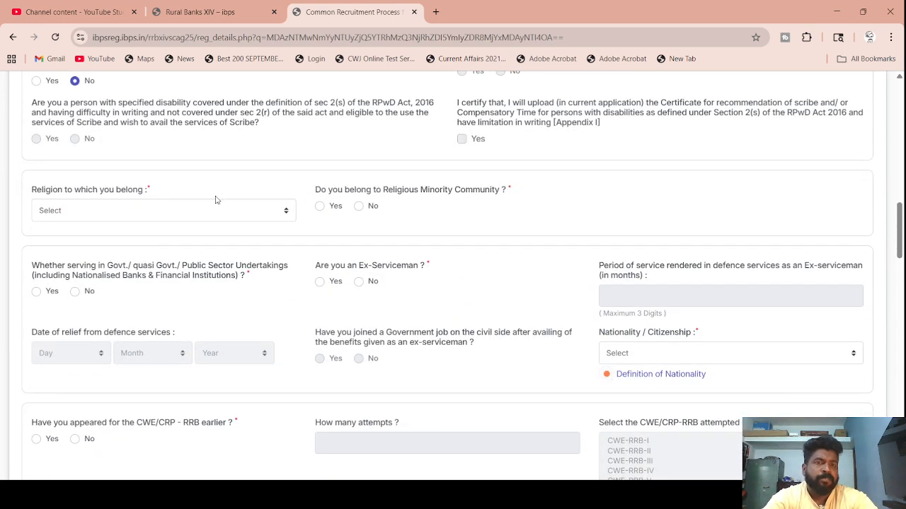
- Choose Christianity as religion; answer No to minority community, Govt. service and Ex-Serviceman
click(288, 215)
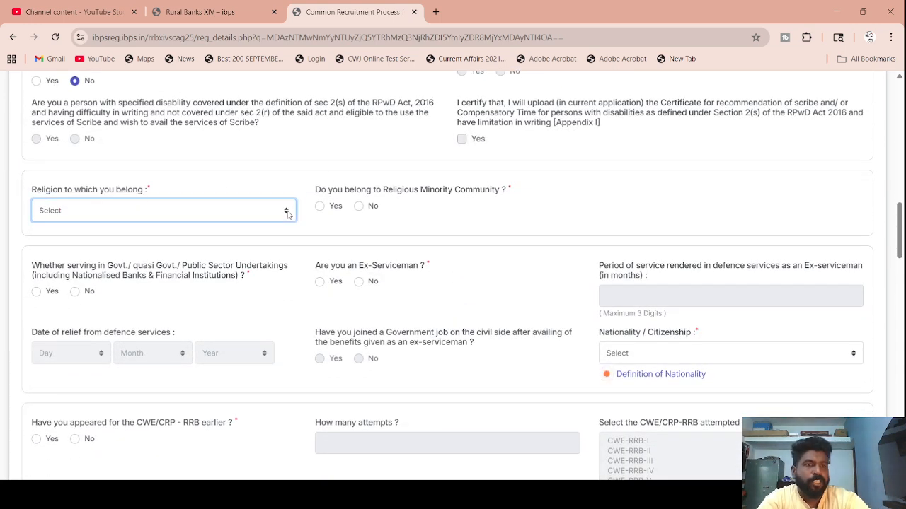
click(164, 268)
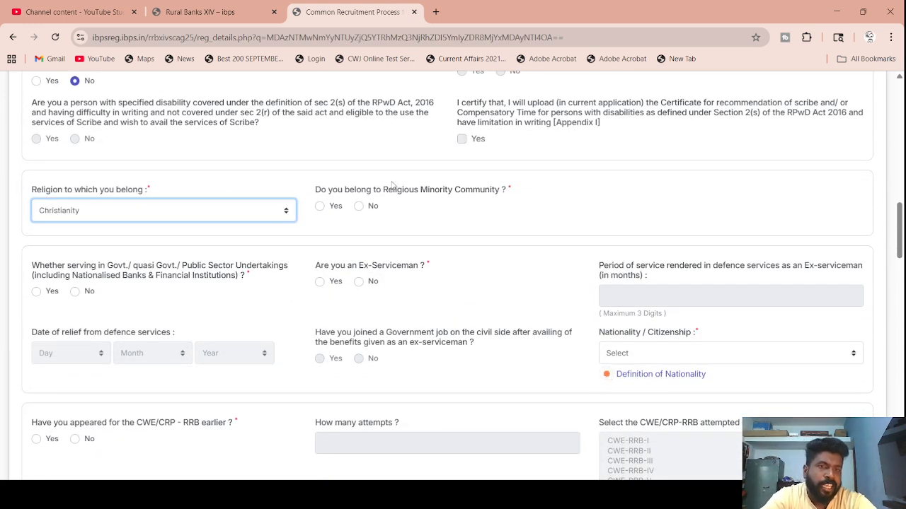
click(359, 207)
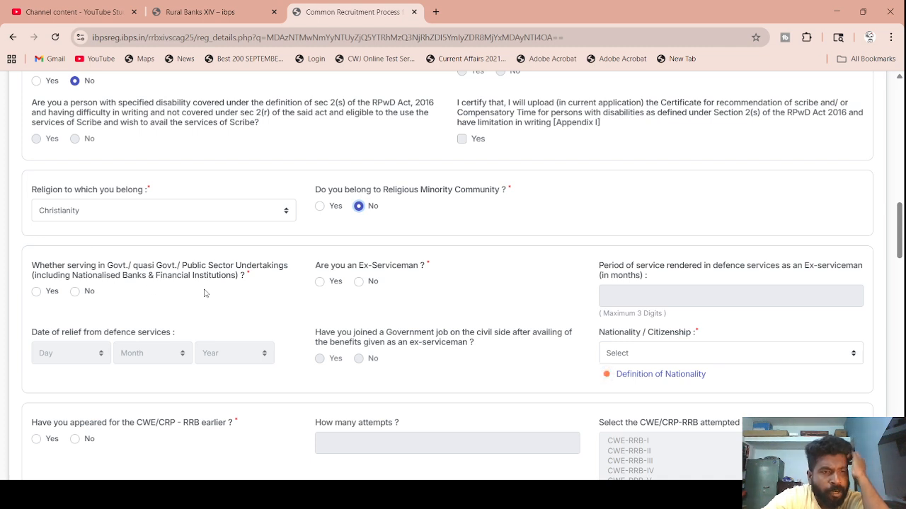
click(75, 291)
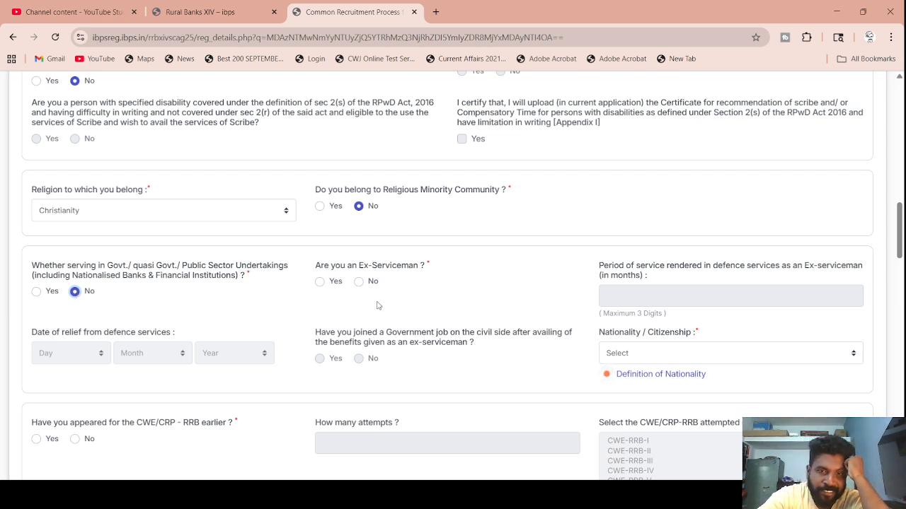
click(359, 283)
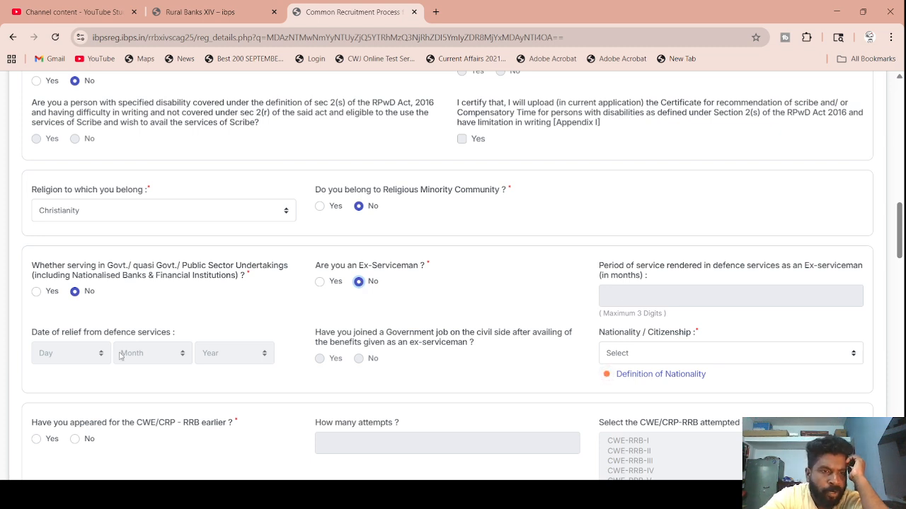
scroll(259, 377, down, 2)
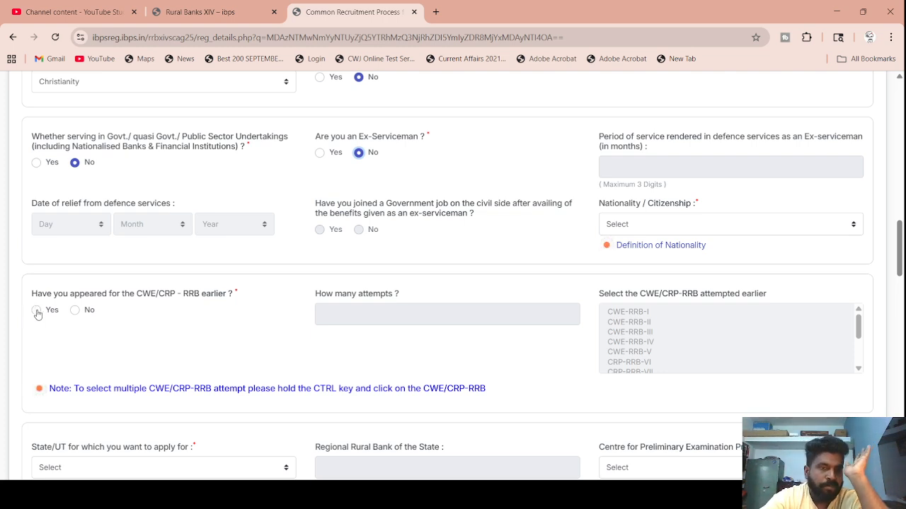
- Answer No to earlier CWE/CRP-RRB attempts and choose Tamil Nadu as the State/UT
click(77, 311)
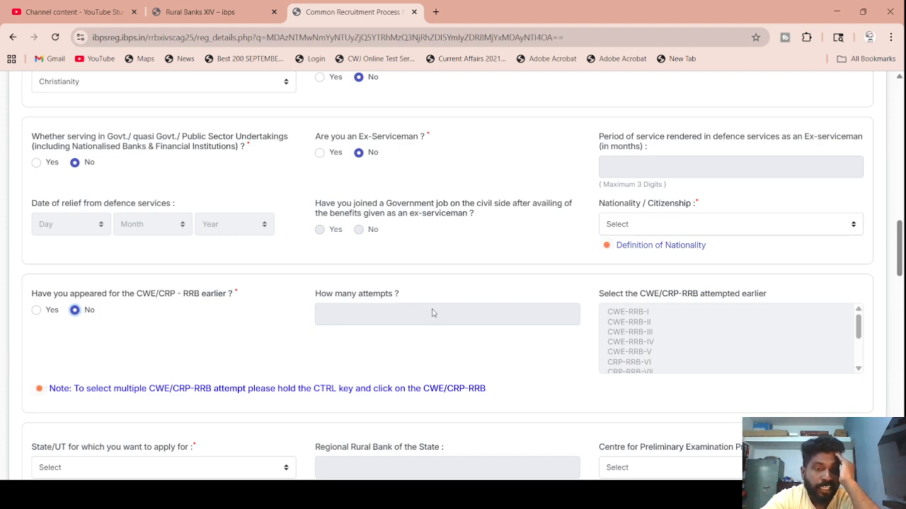
scroll(412, 334, down, 3)
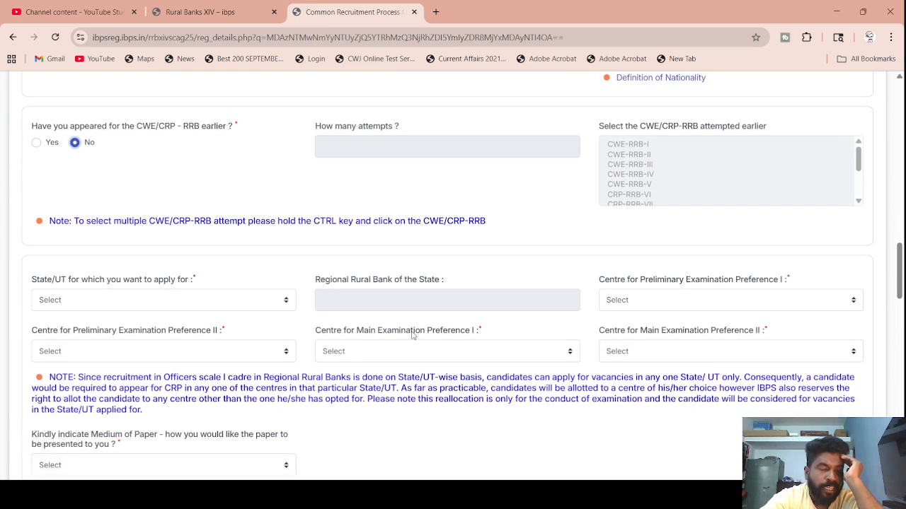
click(148, 303)
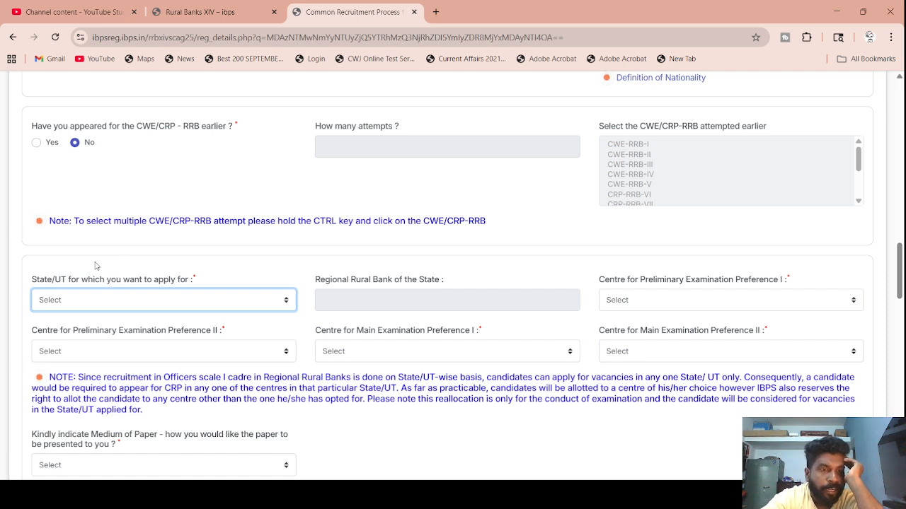
click(147, 267)
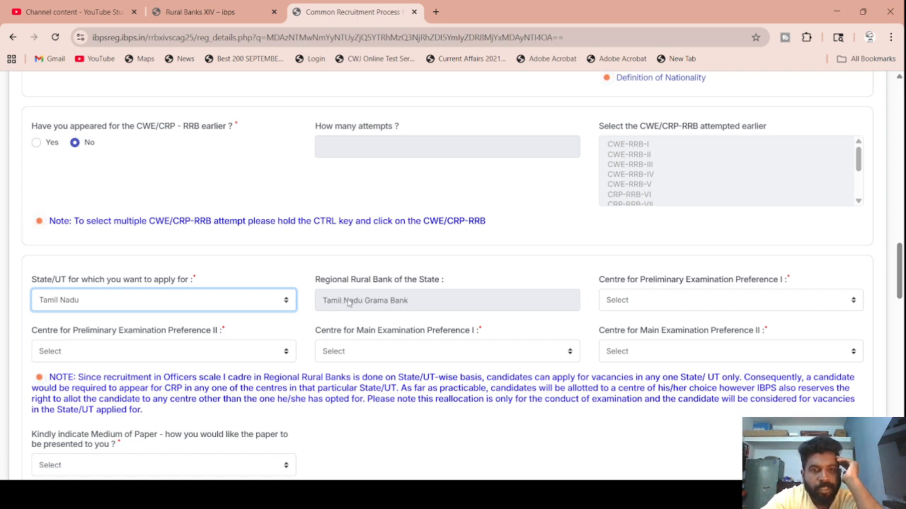
- Set prelims centres Madurai then Dindigul, and mains centres Madurai then Tiruchirappalli
click(646, 303)
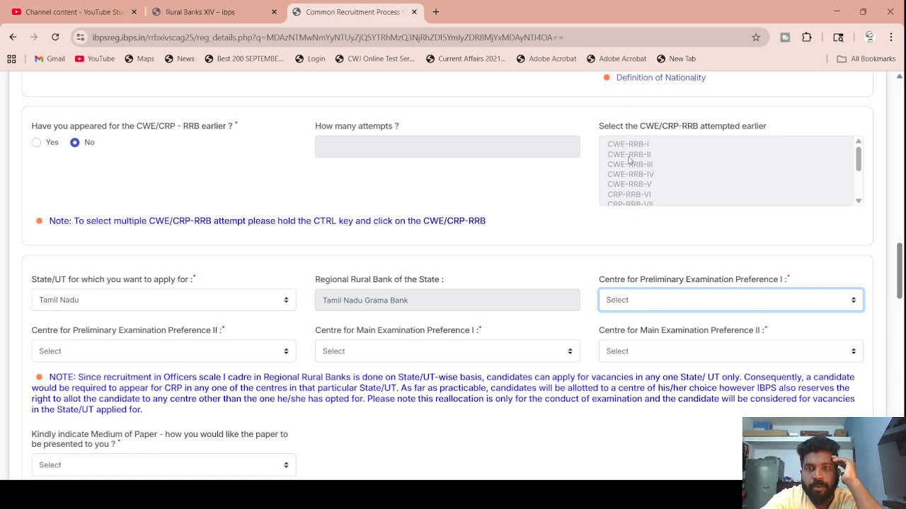
key(m)
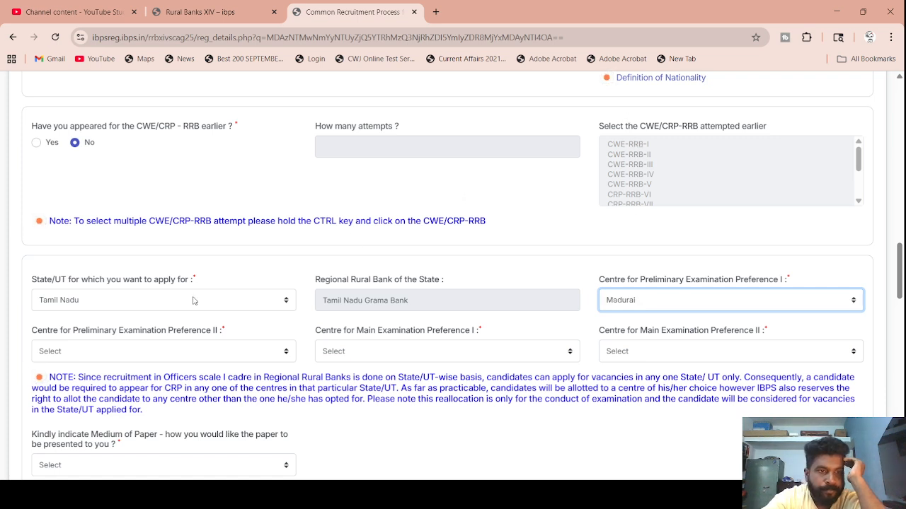
key(Tab)
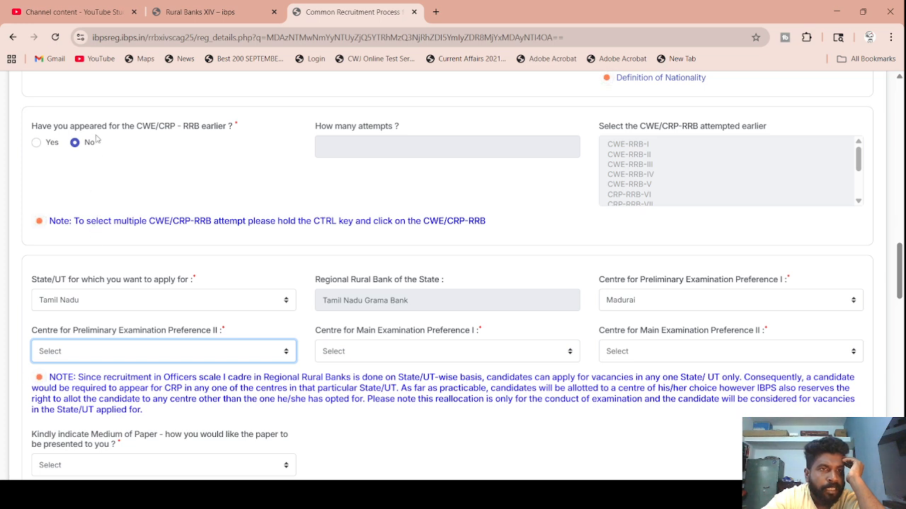
key(d)
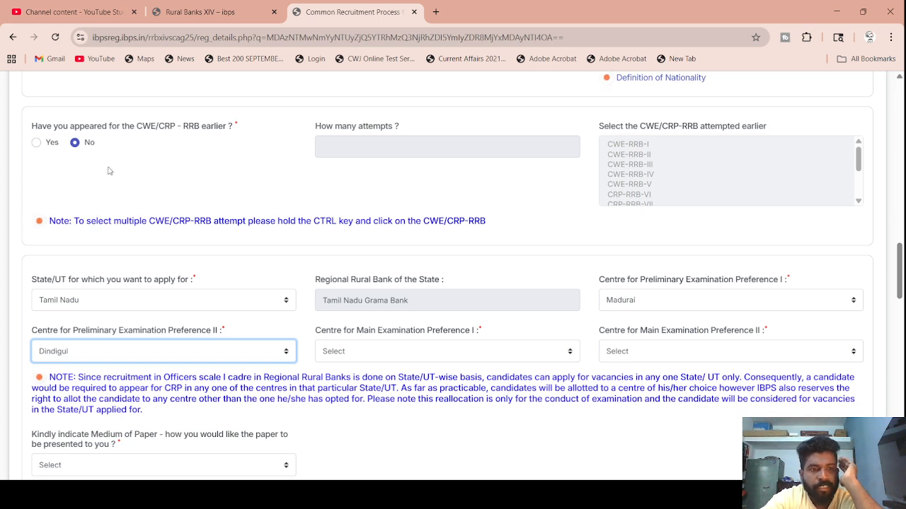
key(Tab)
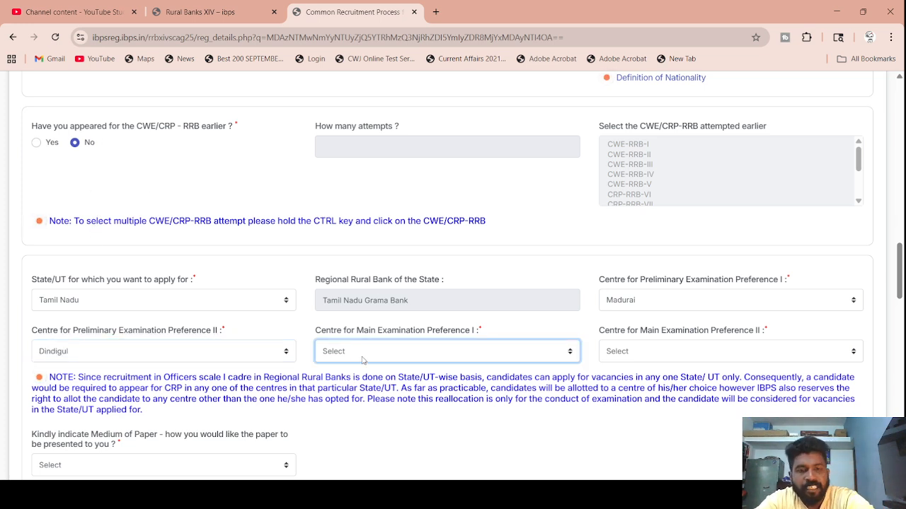
scroll(363, 358, down, 1)
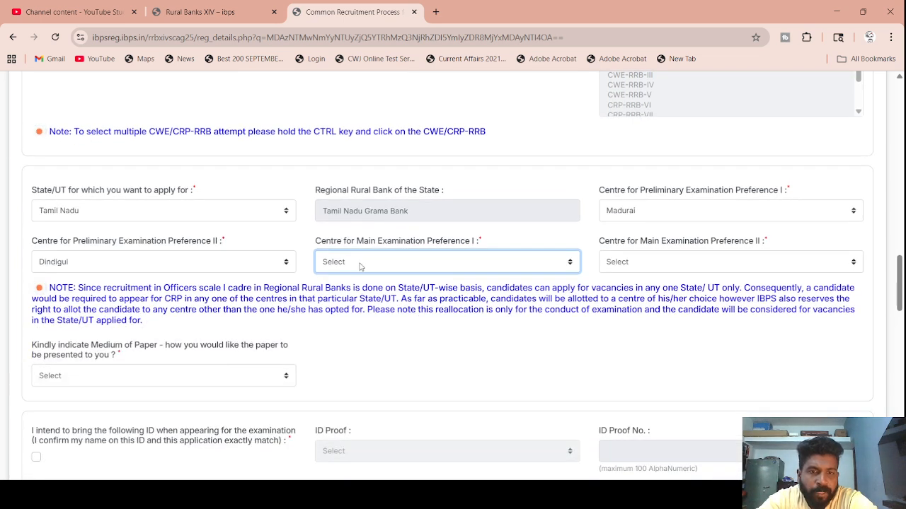
key(m)
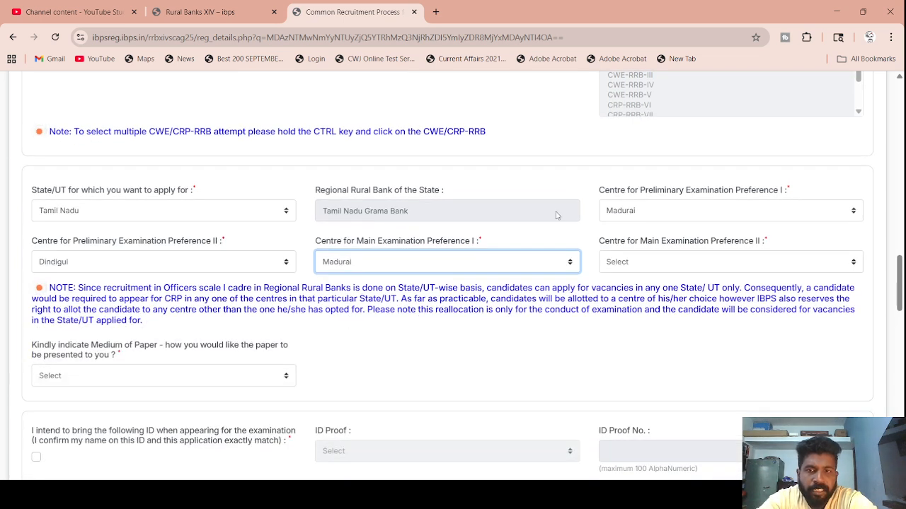
key(Tab)
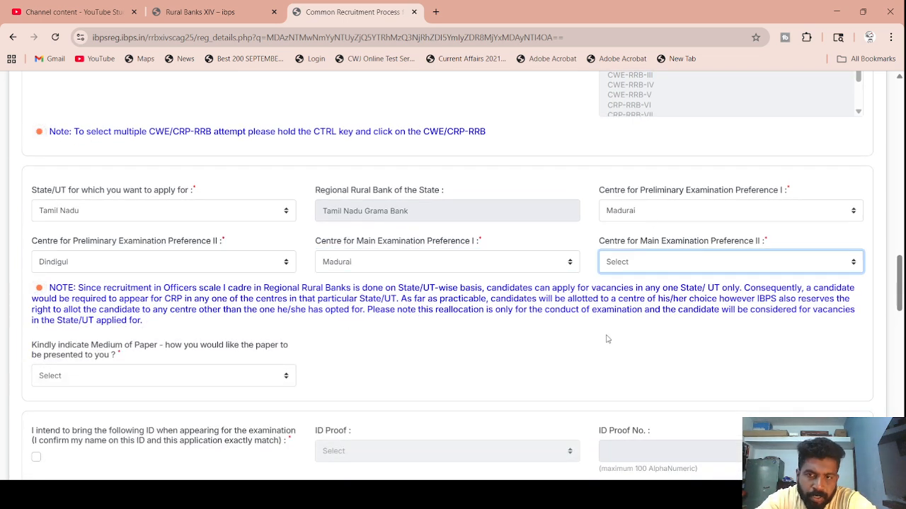
key(t)
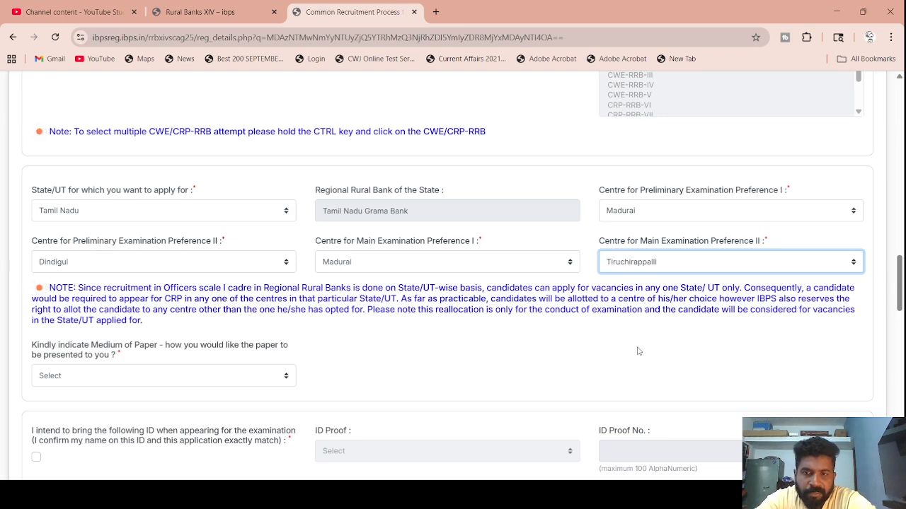
scroll(311, 318, down, 2)
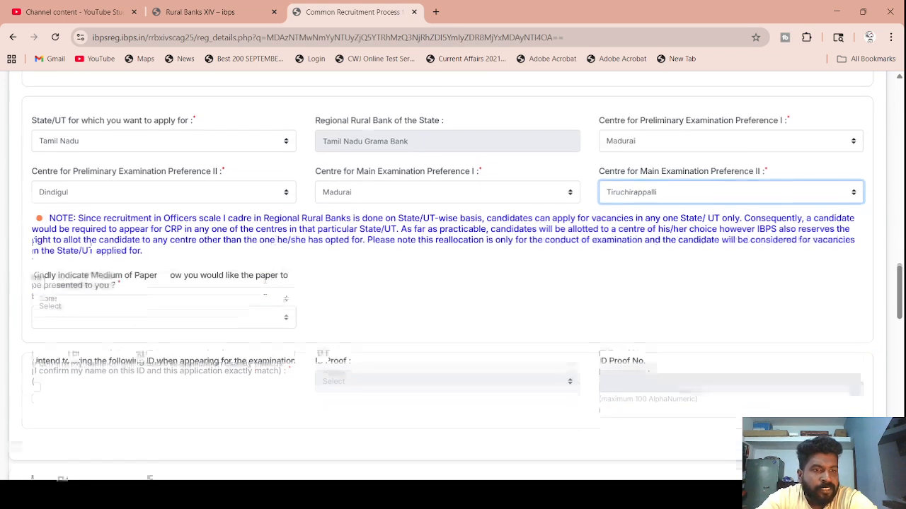
- Choose English and Hindi as paper medium, declare PAN Card as ID proof, and enter the PAN number
click(199, 272)
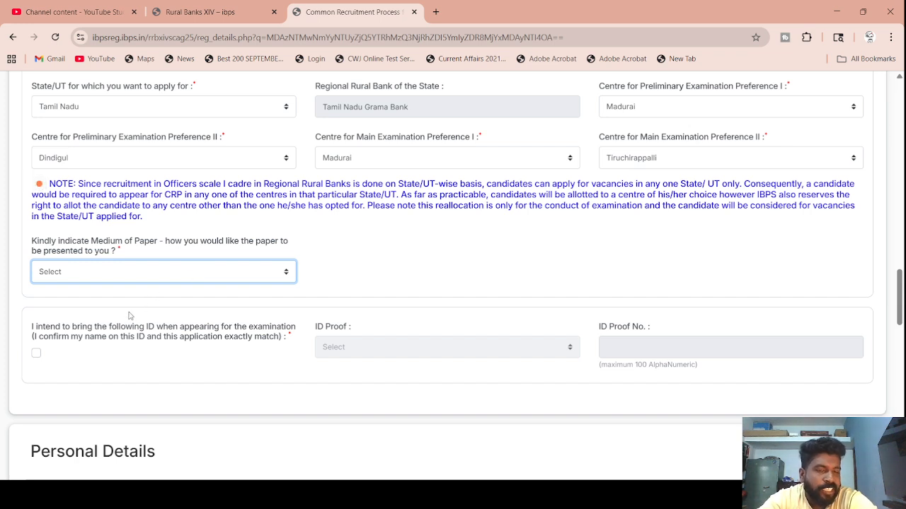
key(e)
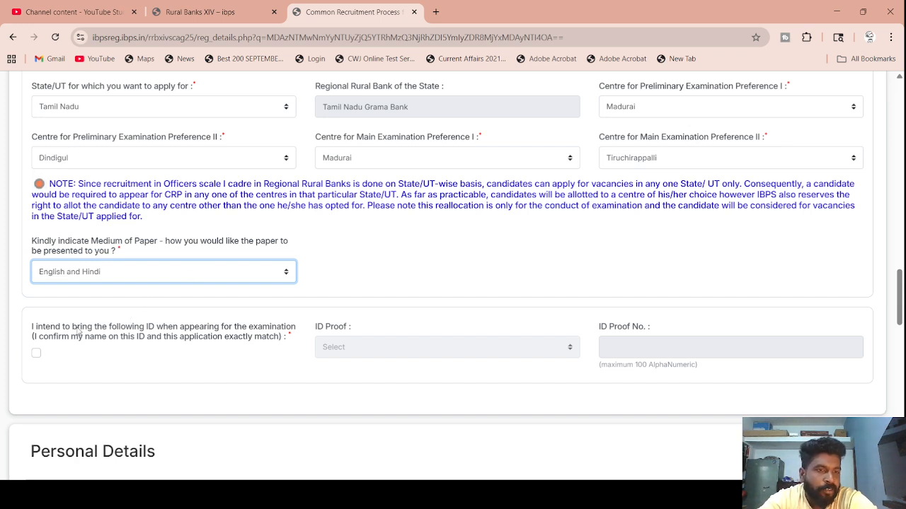
click(36, 353)
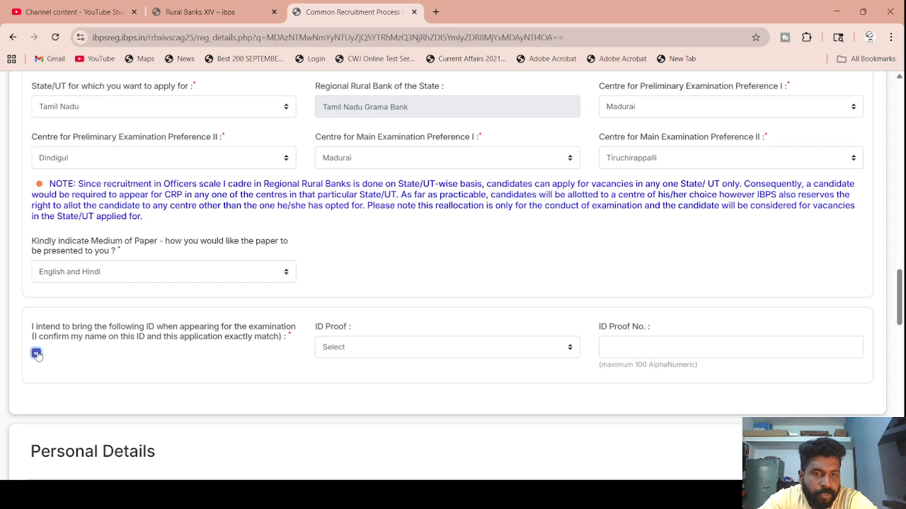
click(377, 350)
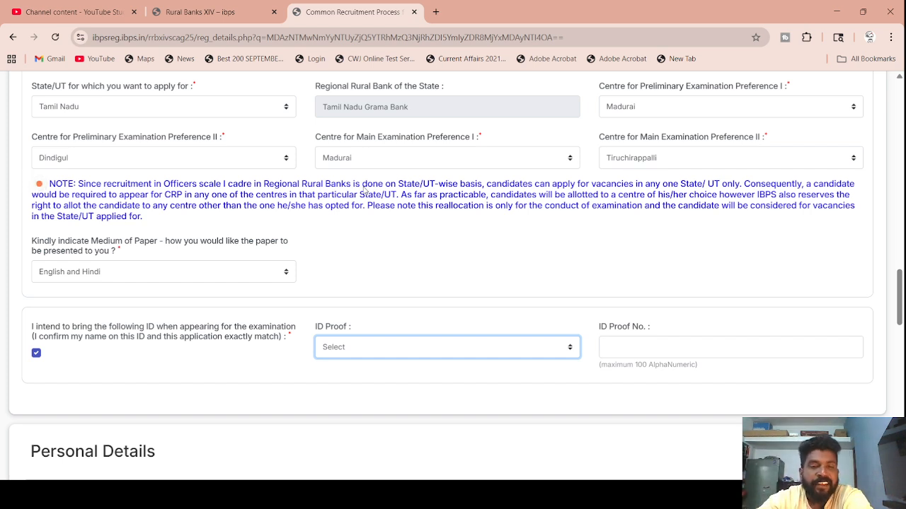
key(Down)
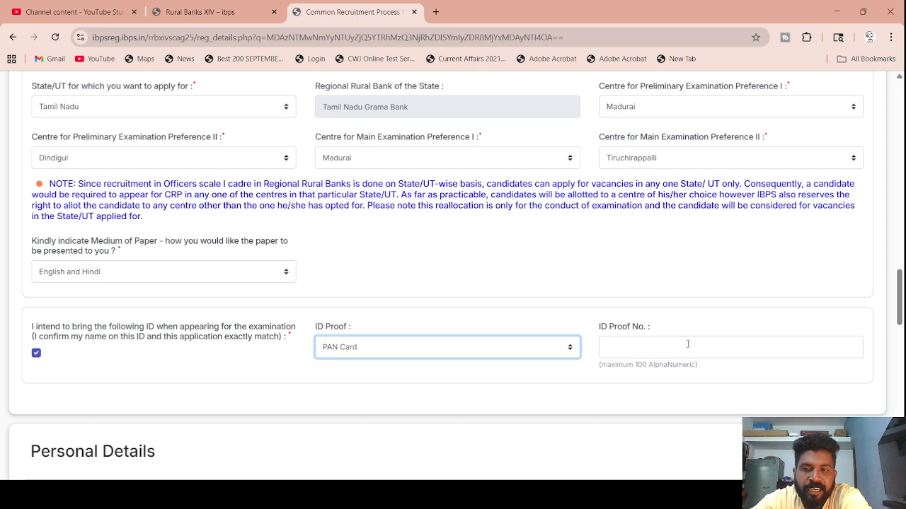
click(681, 346)
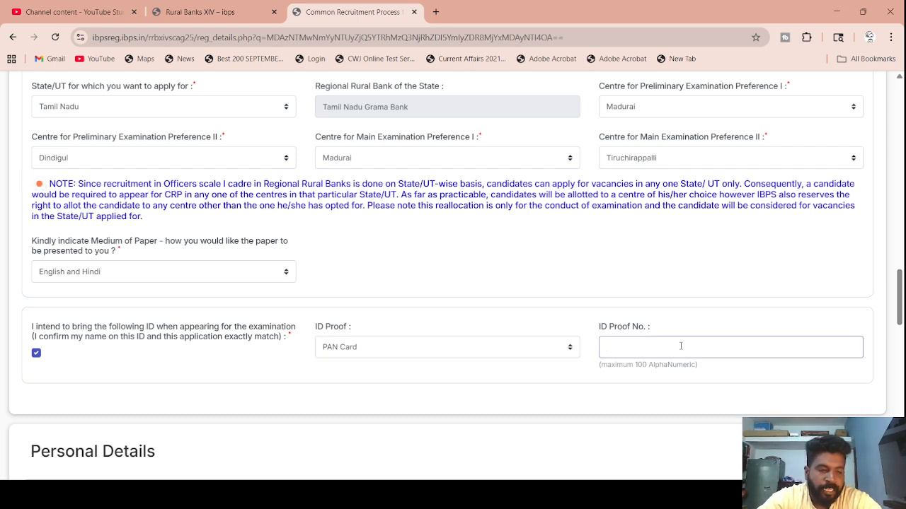
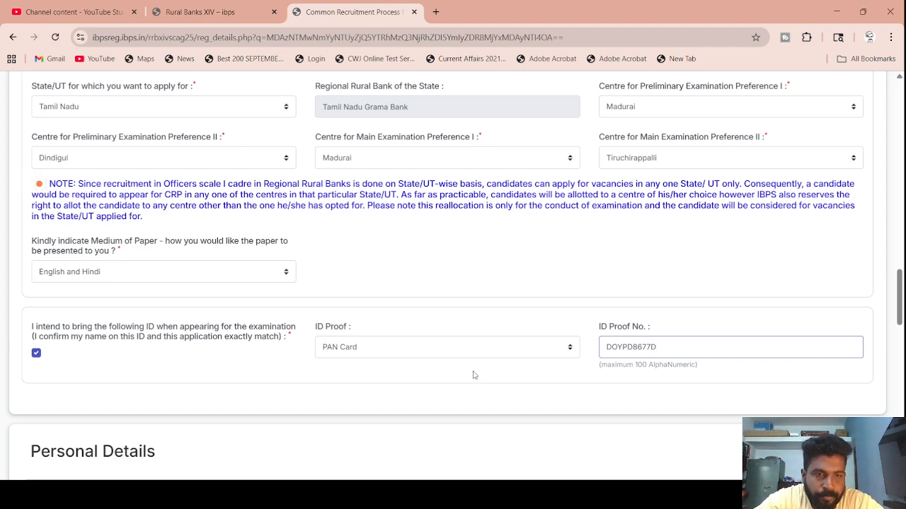
scroll(349, 401, down, 2)
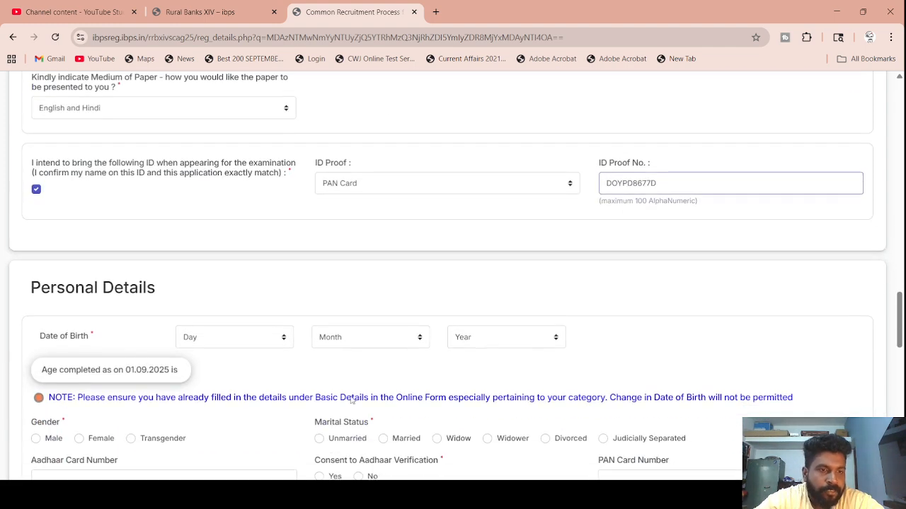
click(246, 343)
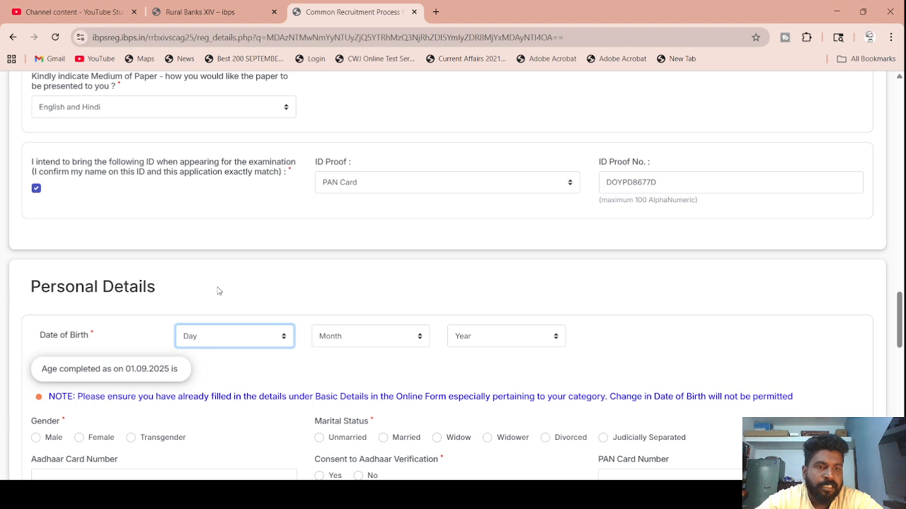
click(395, 344)
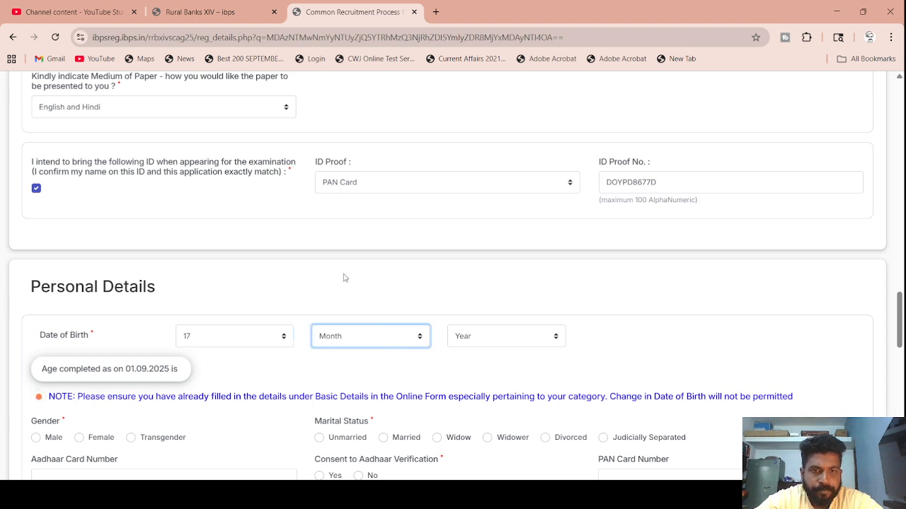
key(s)
click(511, 345)
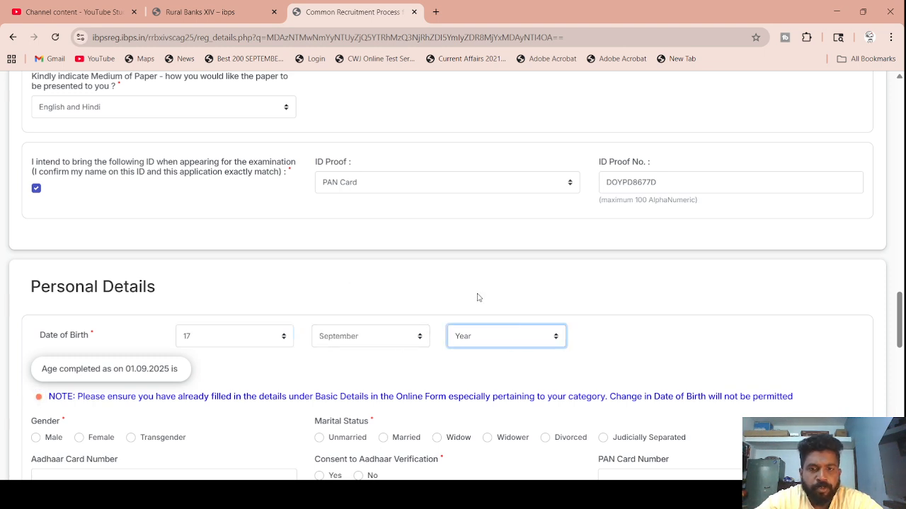
text(1995)
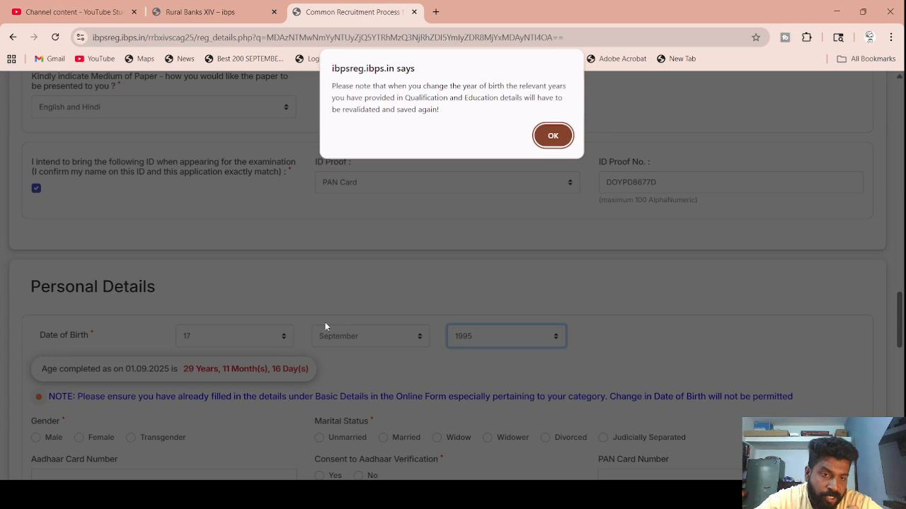
click(553, 138)
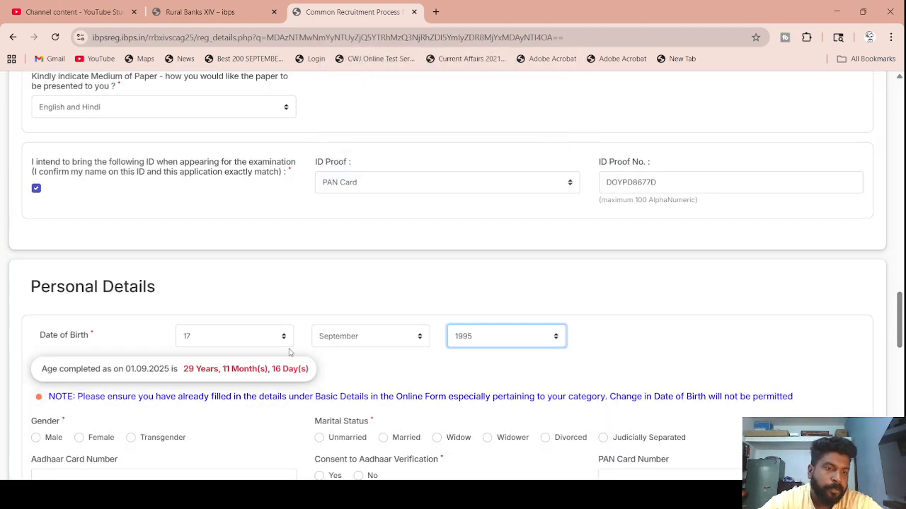
scroll(289, 353, down, 2)
scroll(289, 352, down, 1)
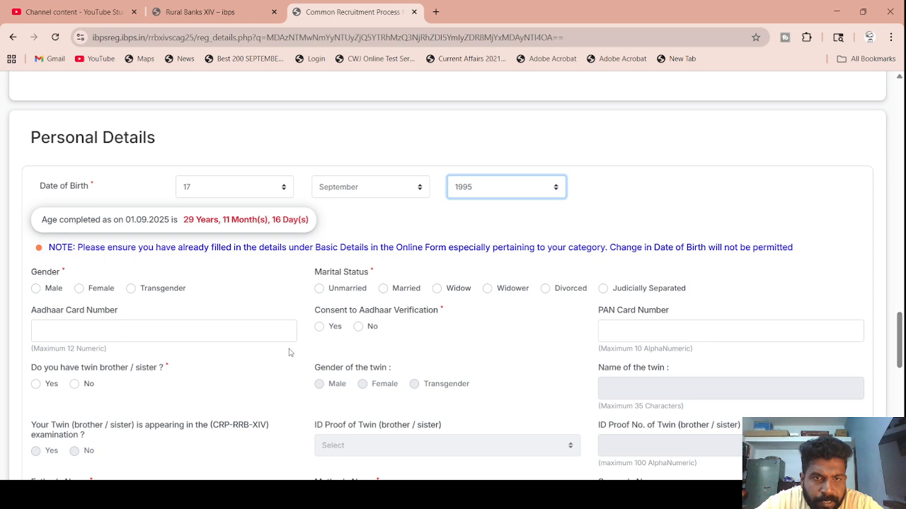
- Set gender Male and marital status Unmarried, then answer No to Aadhaar consent and the twin question
click(36, 289)
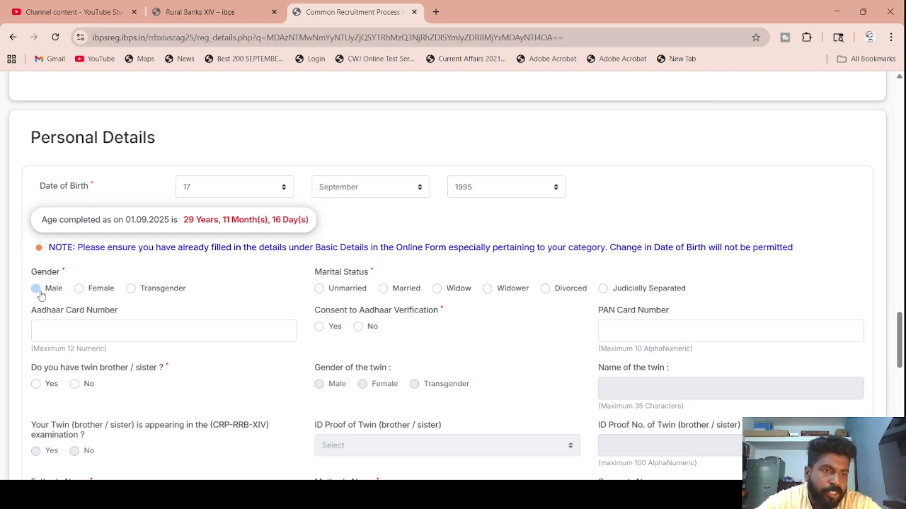
click(319, 289)
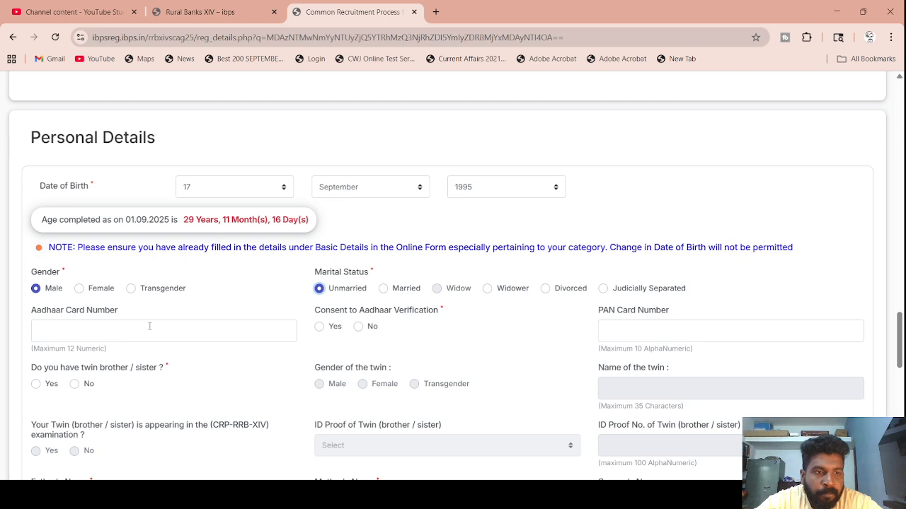
click(358, 327)
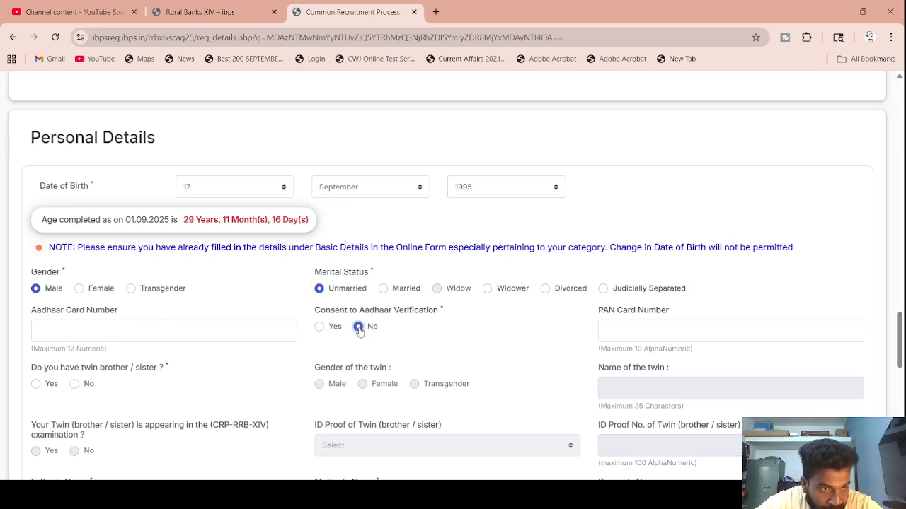
click(74, 385)
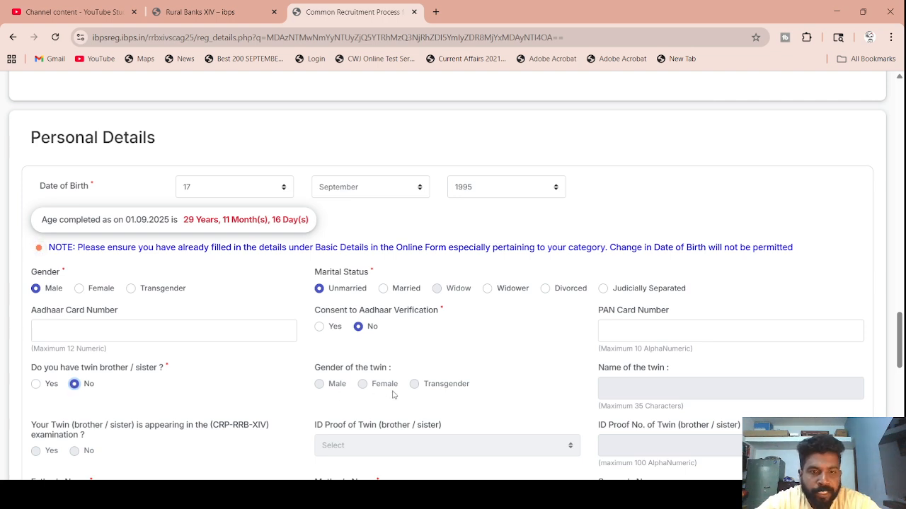
scroll(394, 393, down, 2)
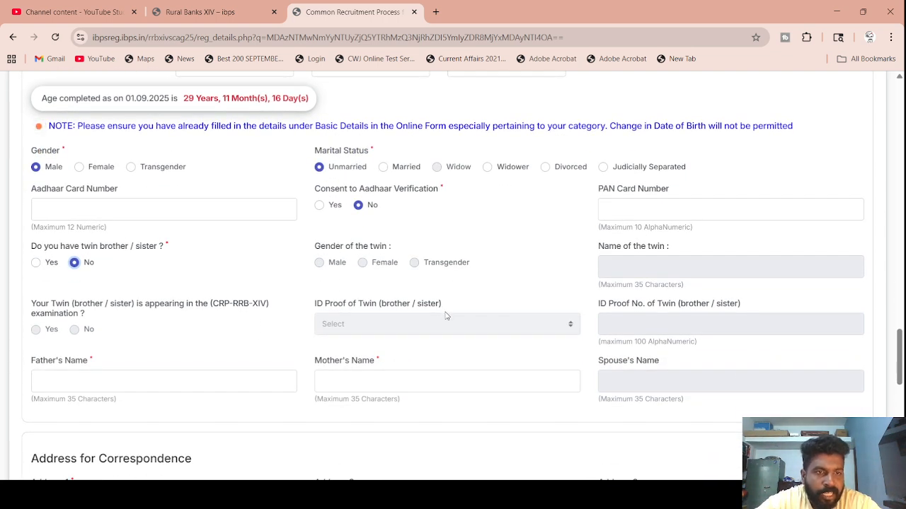
- Type the father's full name and the mother's name into their Personal Details fields
click(161, 388)
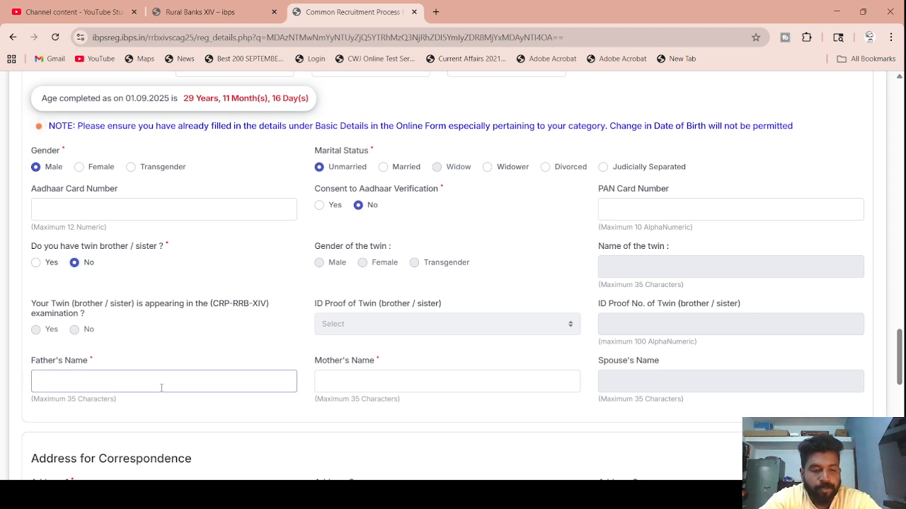
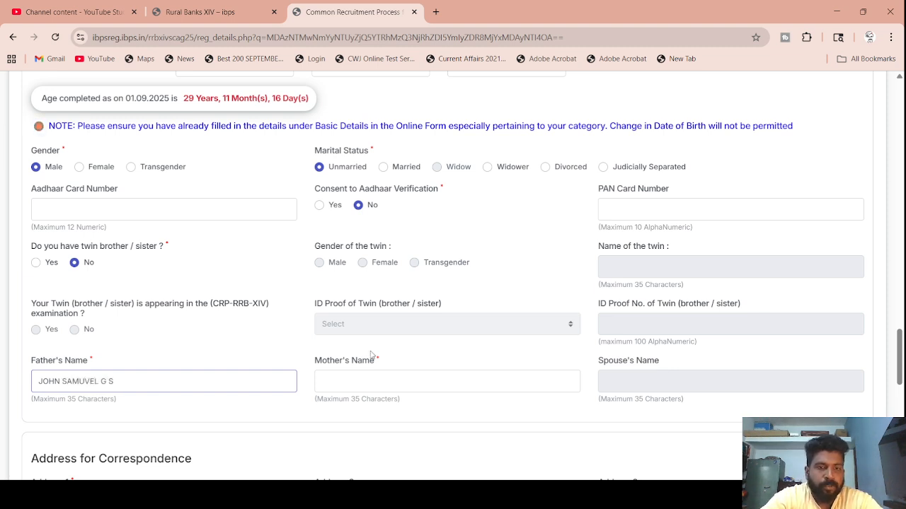
click(352, 386)
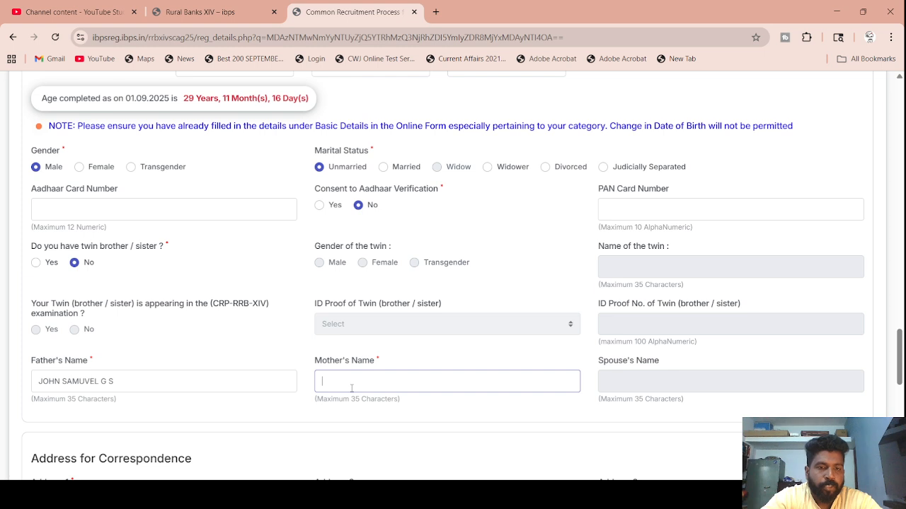
text(J ESTHER)
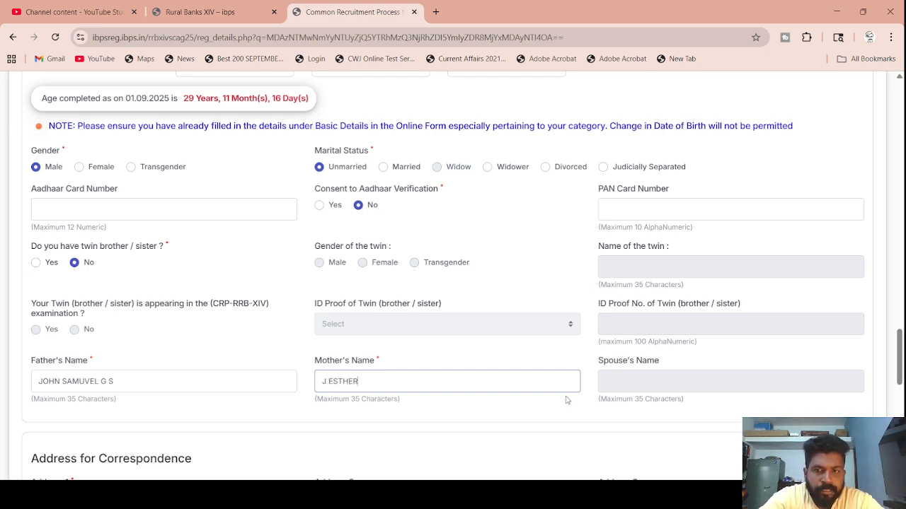
scroll(393, 375, down, 3)
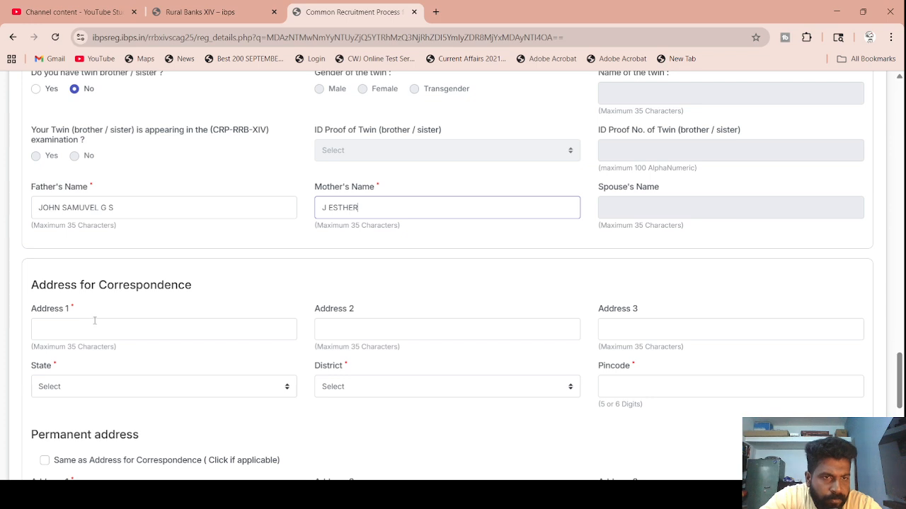
- Fill the correspondence address from saved autofill and mark the permanent address as the same
click(115, 333)
click(127, 359)
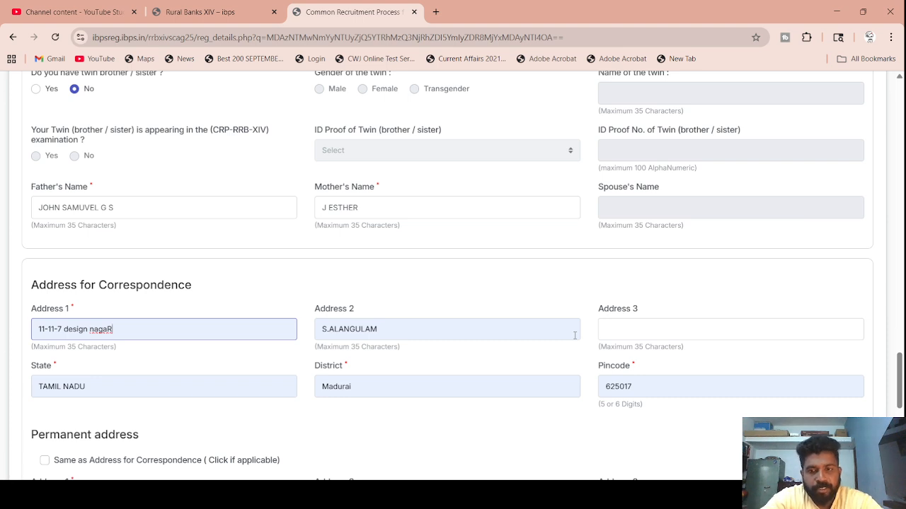
scroll(655, 335, down, 3)
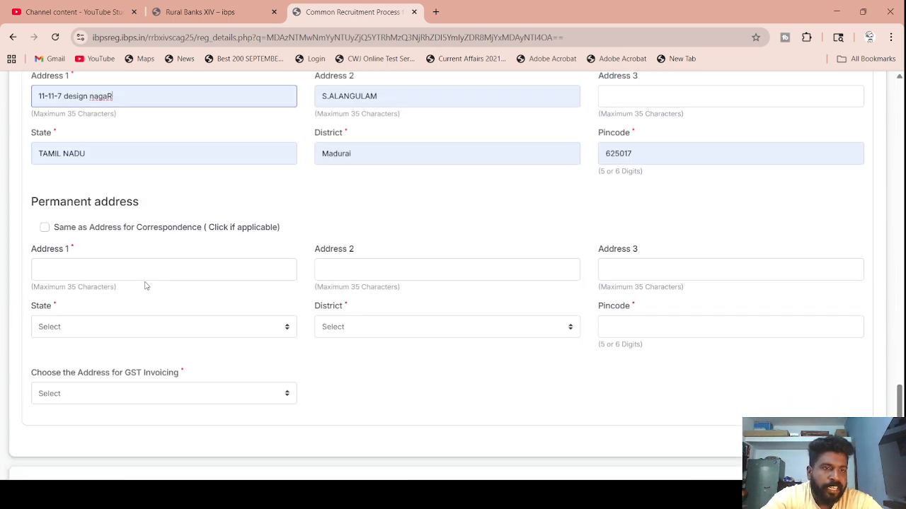
click(45, 228)
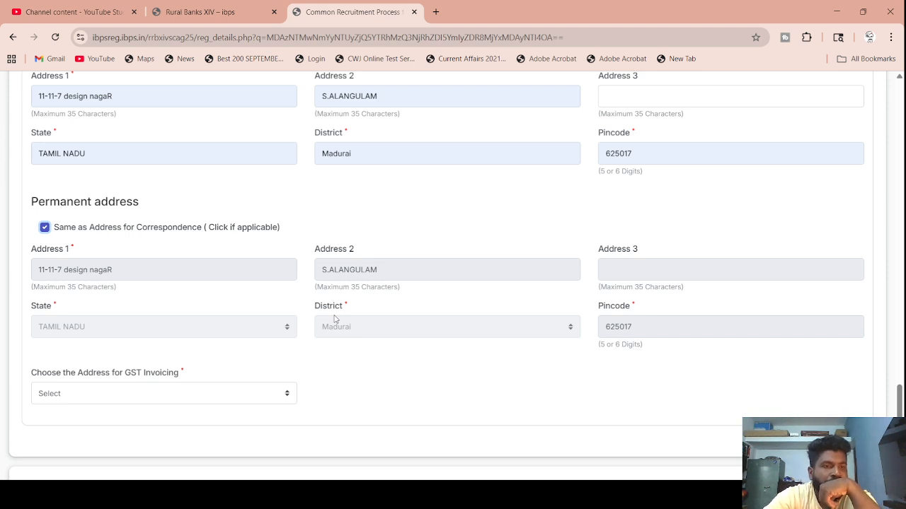
- Set the GST invoicing address to Permanent Address
scroll(303, 248, up, 2)
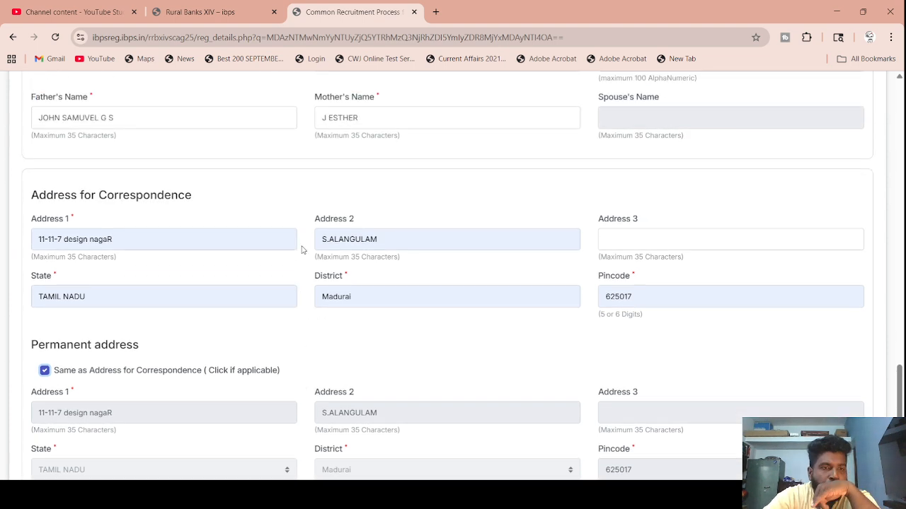
scroll(302, 249, down, 3)
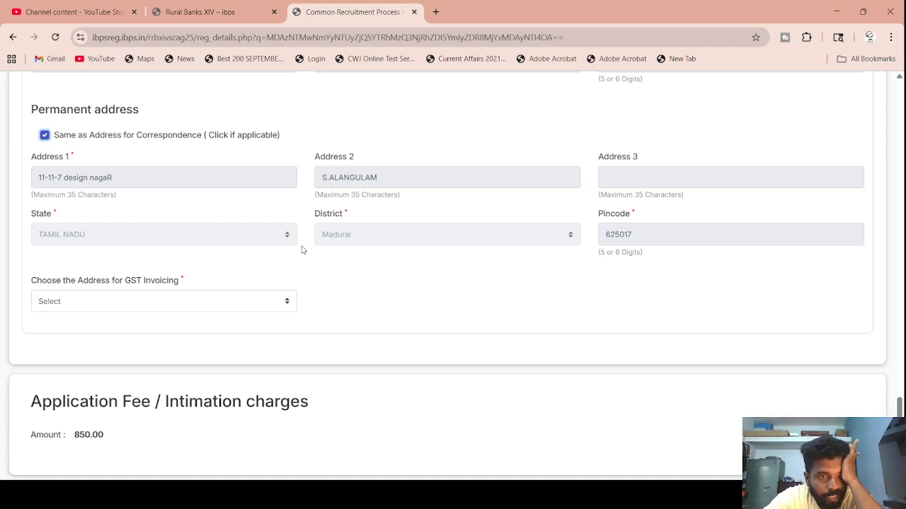
click(258, 303)
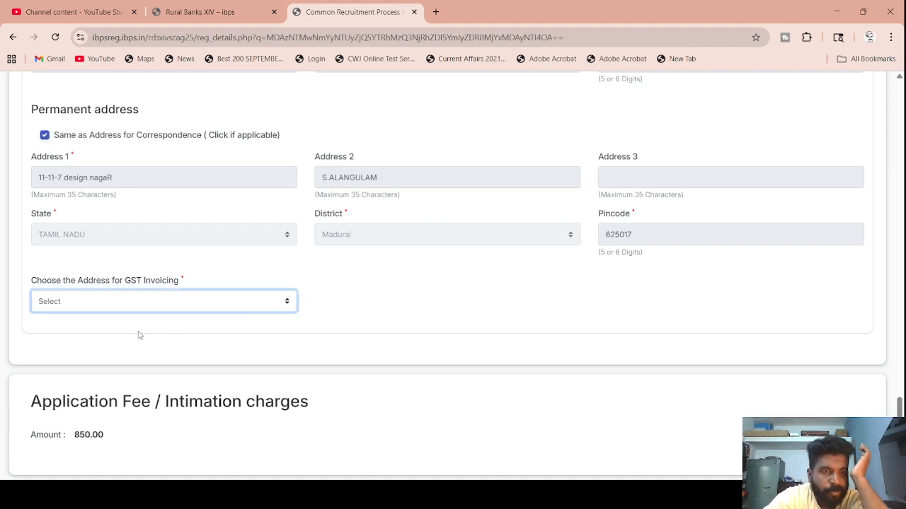
click(121, 347)
- Validate the details, then fix the reported error by setting Nationality / Citizenship to Indian
scroll(121, 348, down, 2)
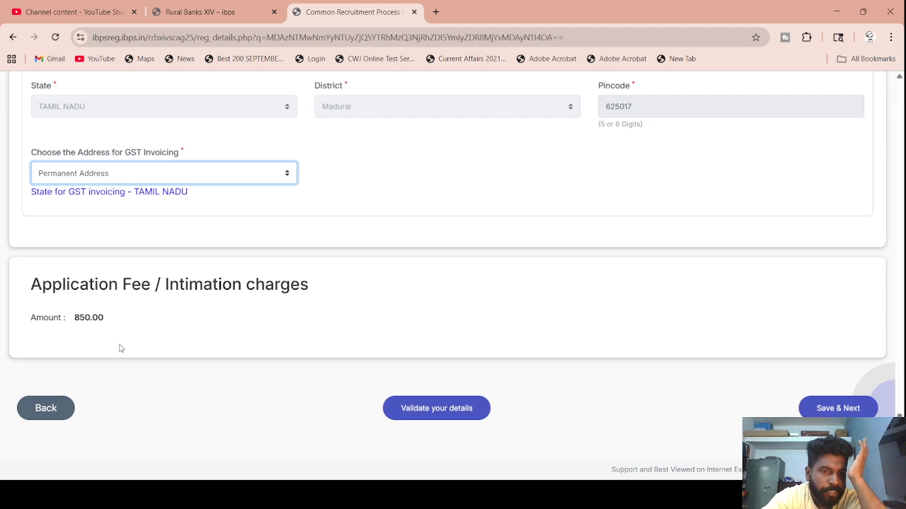
click(448, 408)
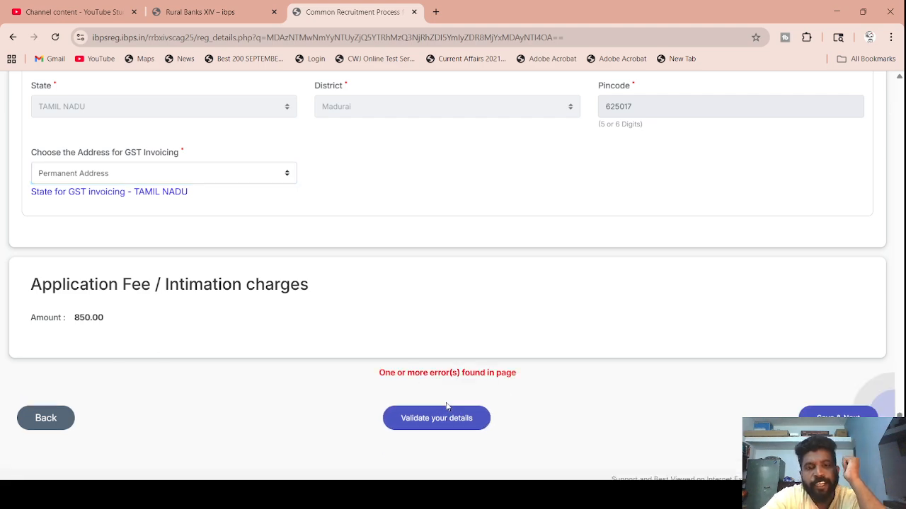
scroll(489, 367, up, 8)
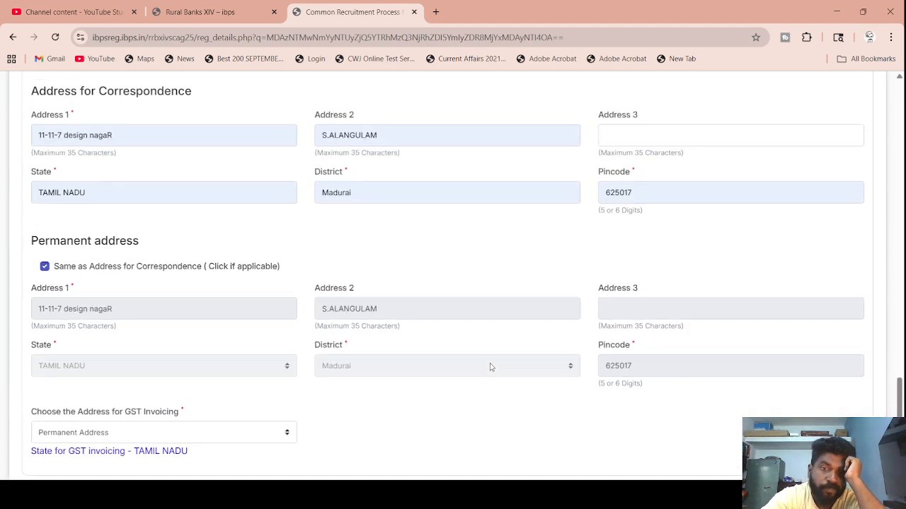
scroll(491, 366, up, 5)
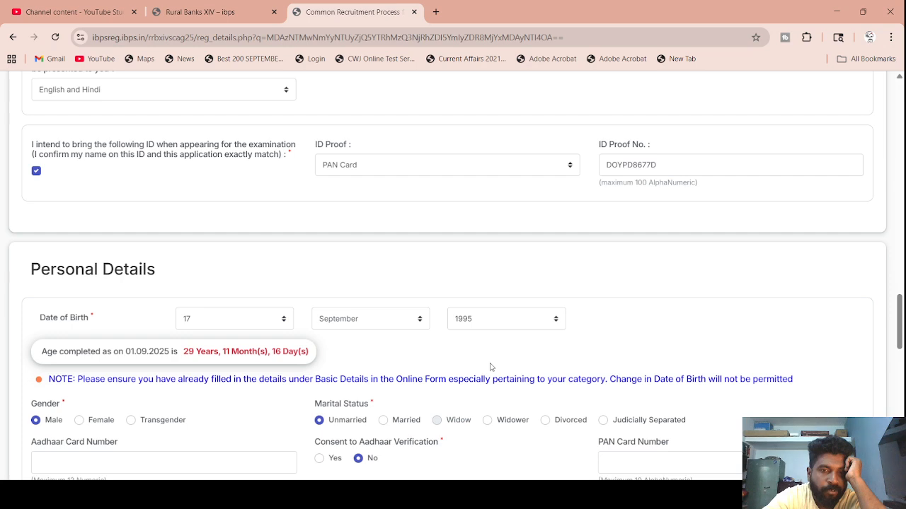
scroll(491, 367, up, 6)
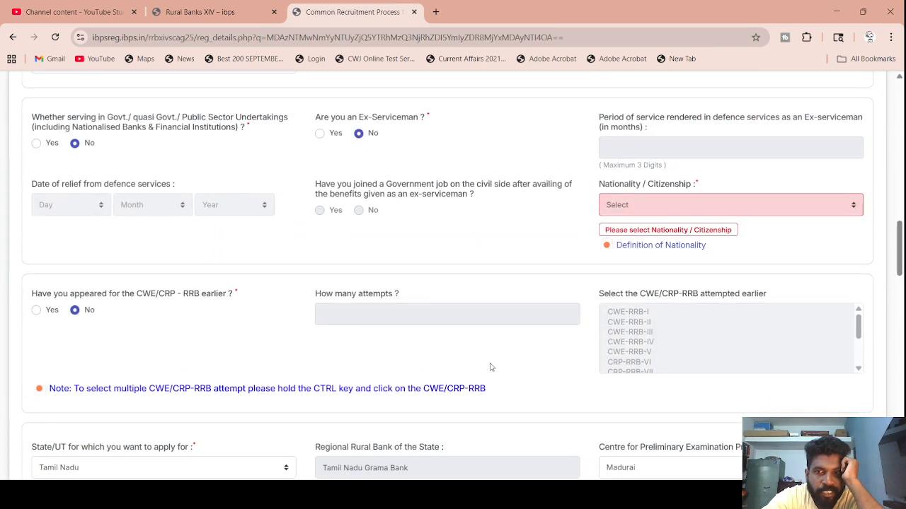
click(651, 204)
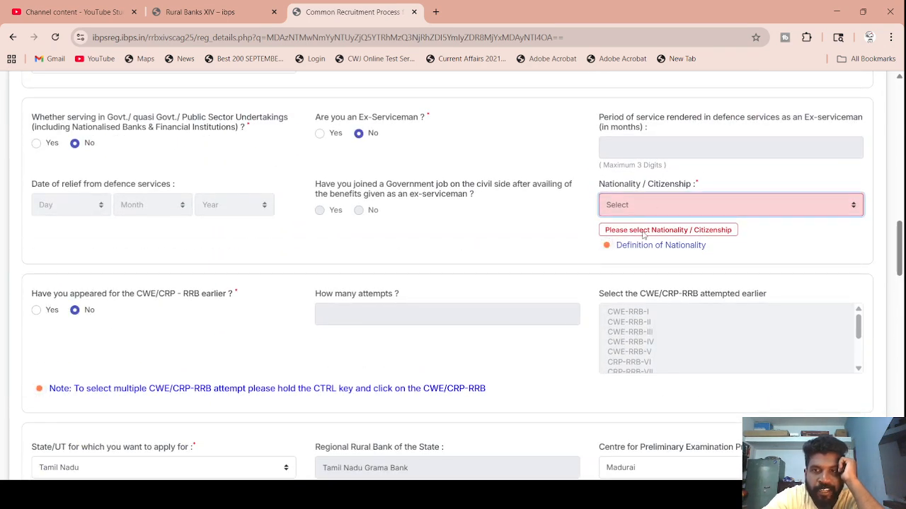
click(643, 237)
scroll(495, 206, up, 5)
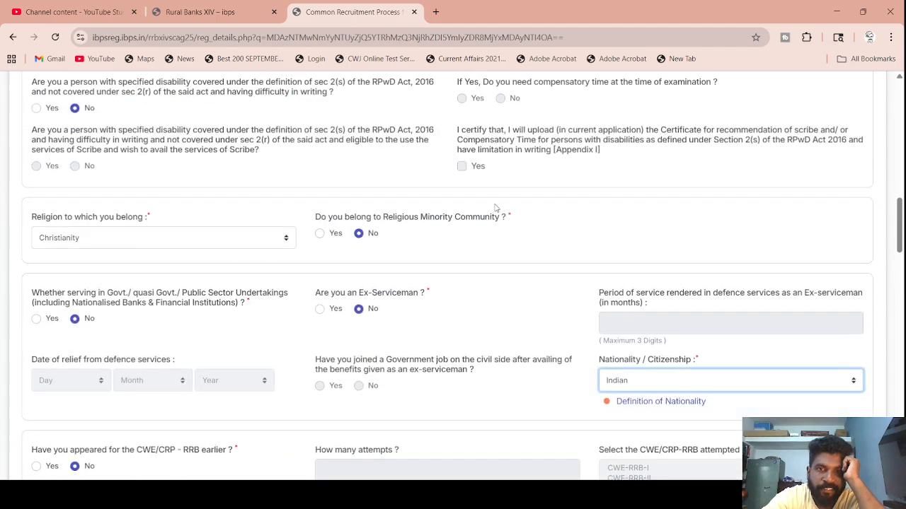
scroll(495, 208, up, 10)
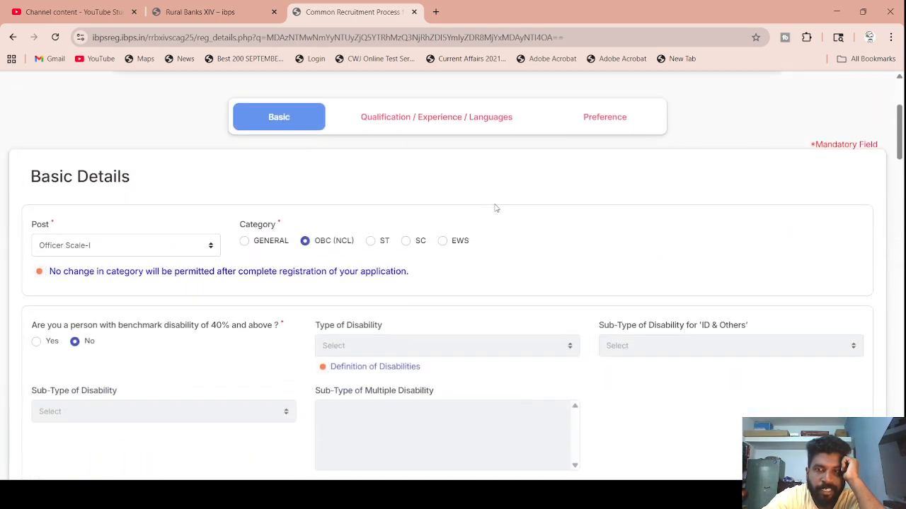
scroll(495, 207, down, 15)
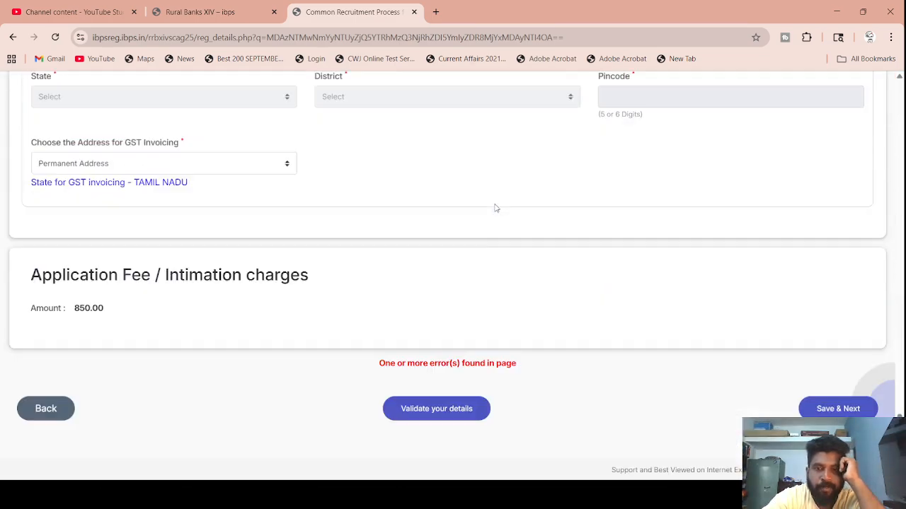
- Re-validate, then set the correspondence state to TAMIL NADU and district to Madurai
click(458, 412)
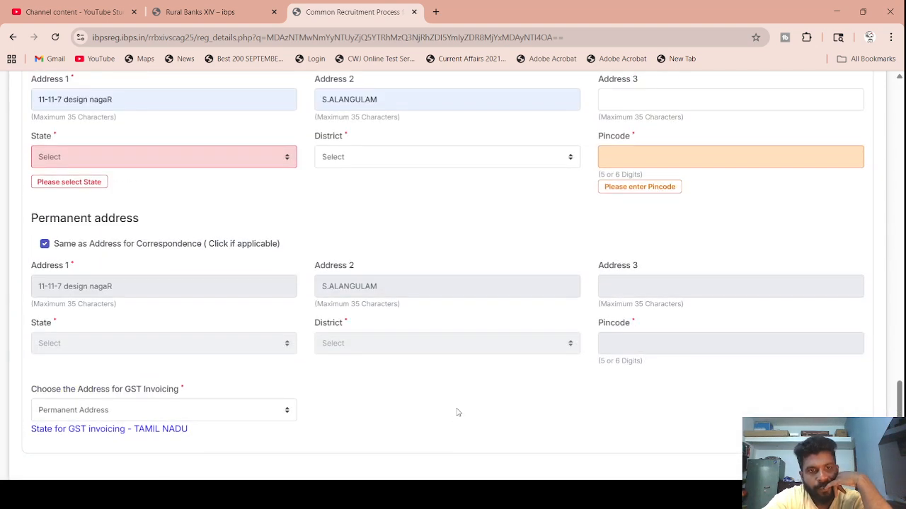
click(283, 156)
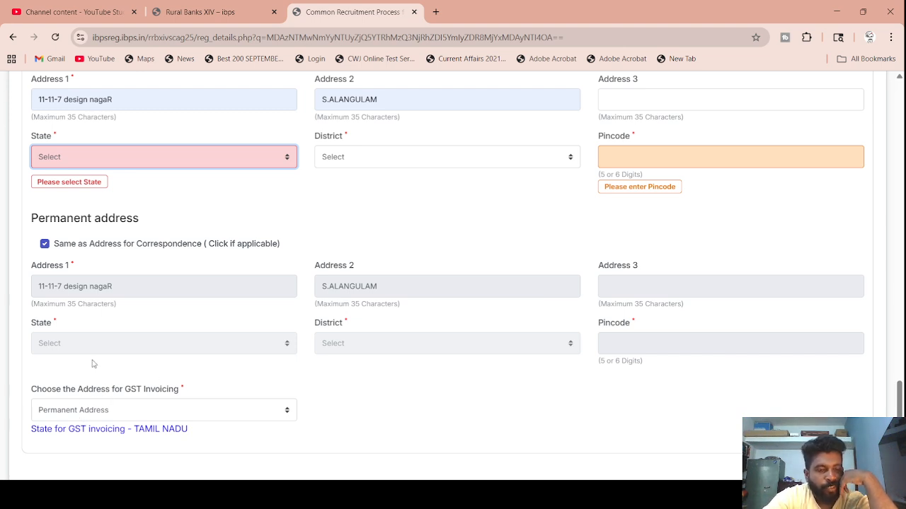
key(t)
key(Tab)
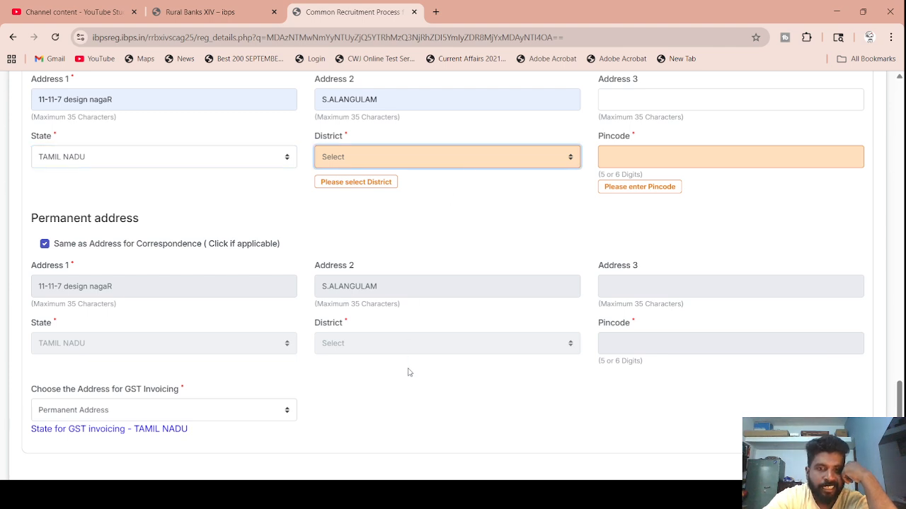
key(m)
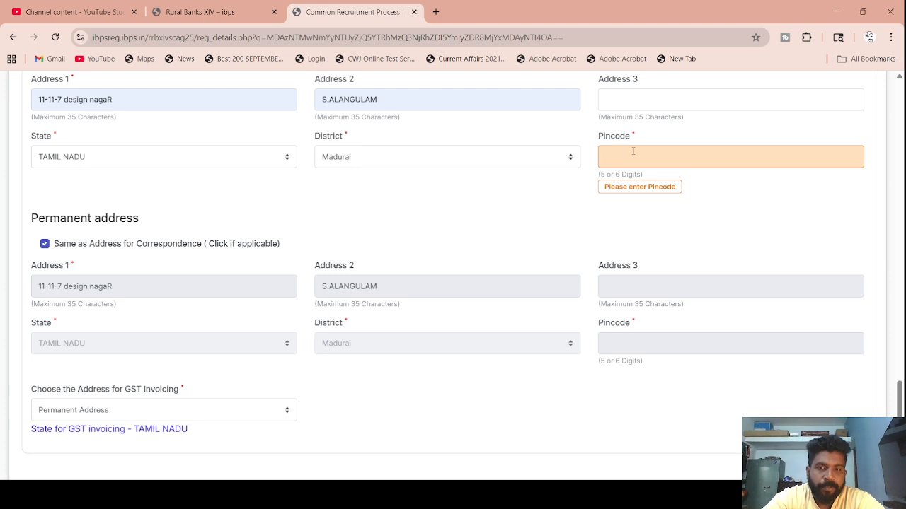
- Enter Pincode 625017 and validate the details successfully
text(625)
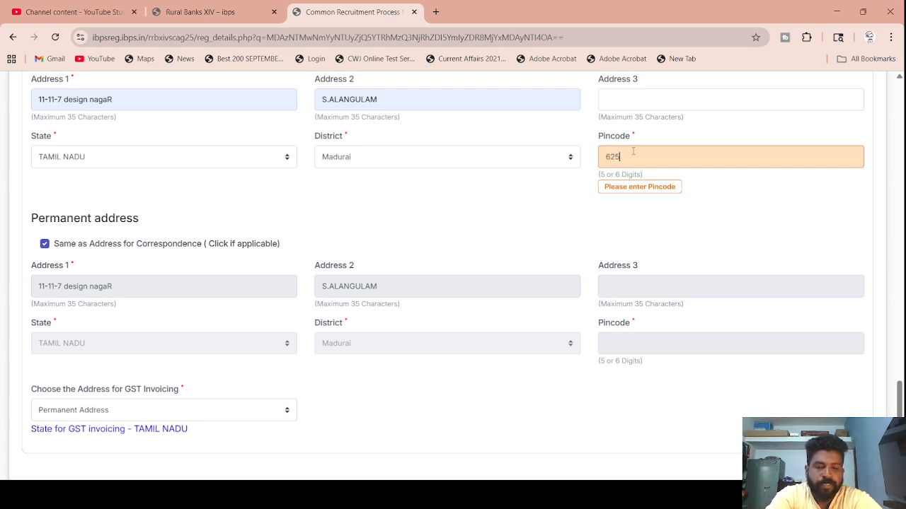
text(017)
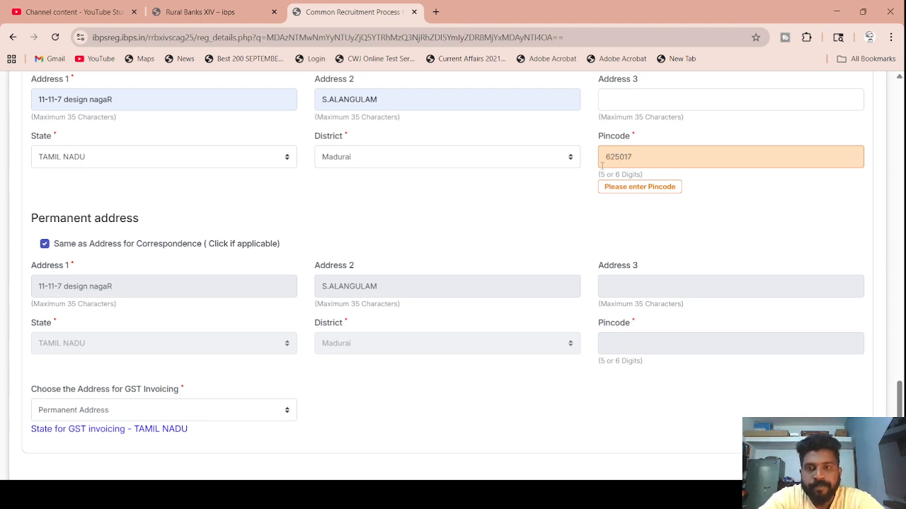
click(540, 217)
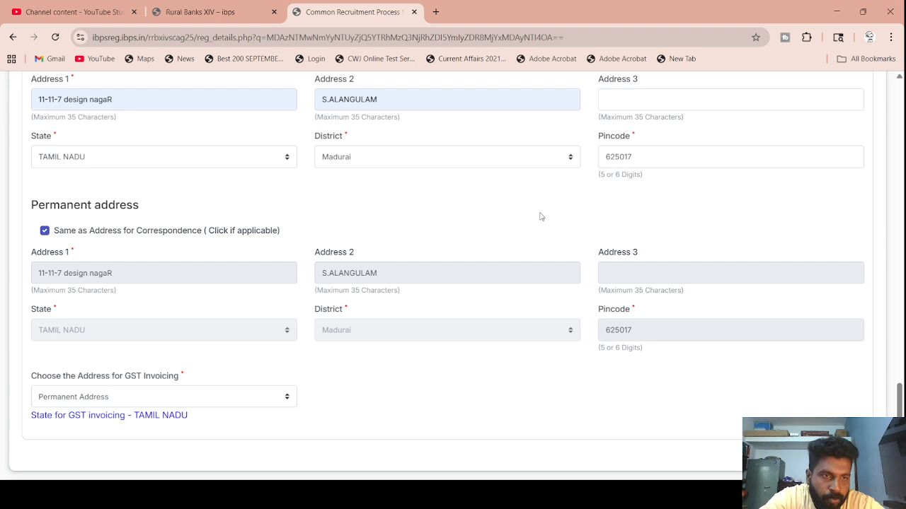
scroll(540, 216, down, 3)
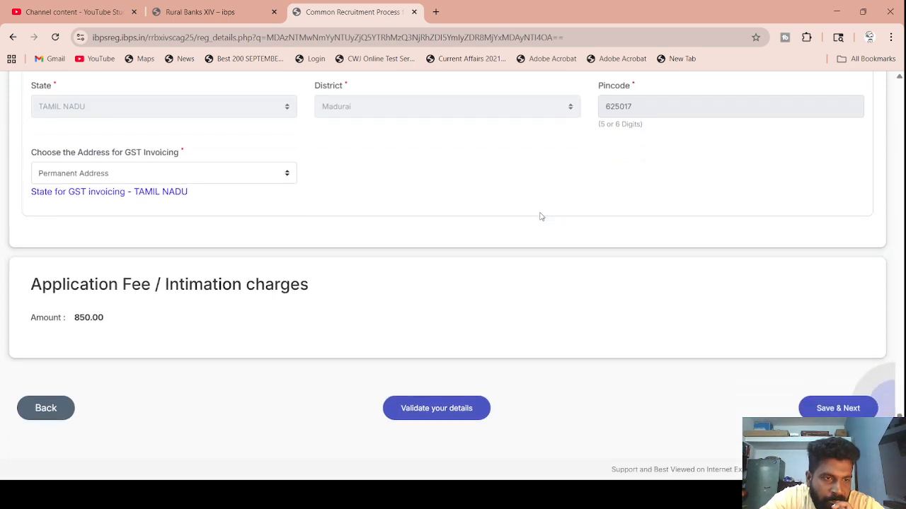
click(451, 409)
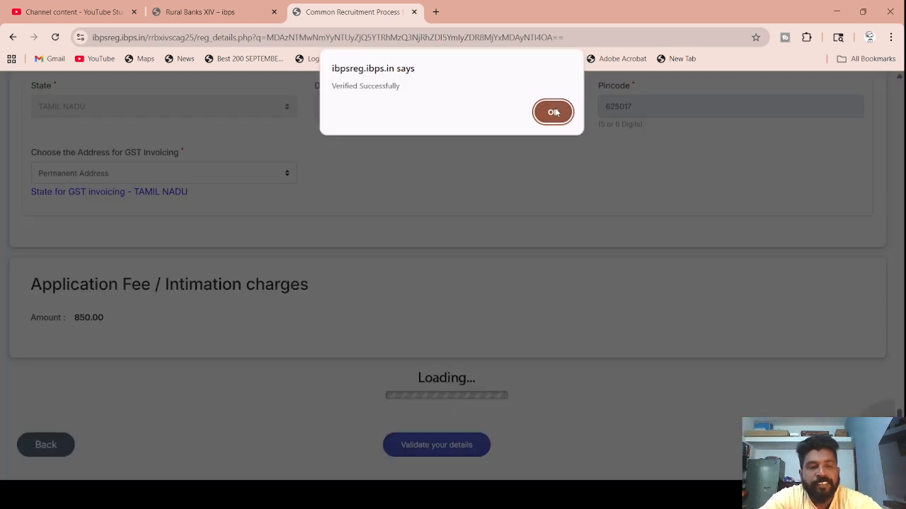
- Save the address page and enter STATE BOARD as the SSC board name
click(554, 112)
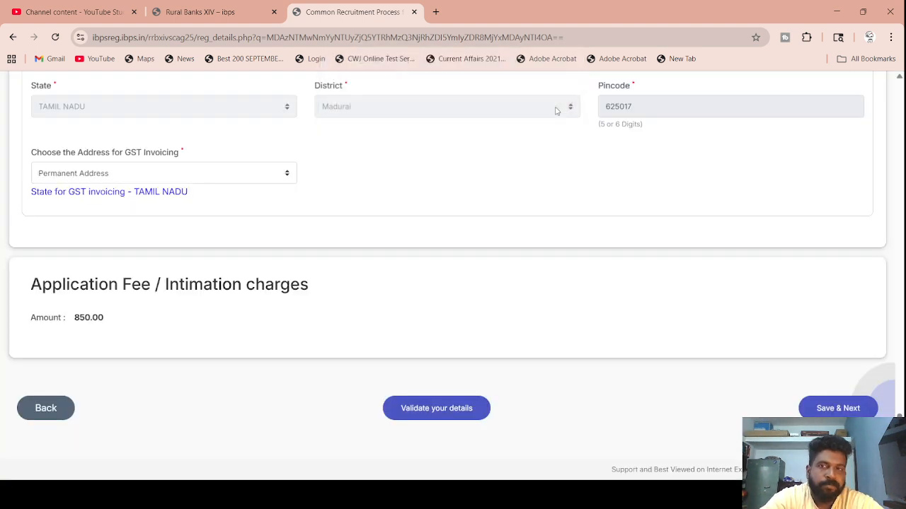
click(838, 408)
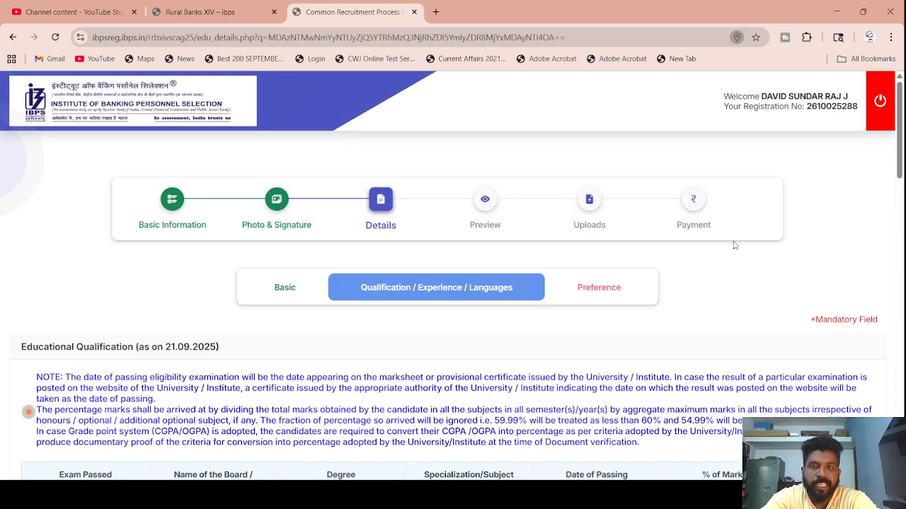
scroll(73, 289, down, 3)
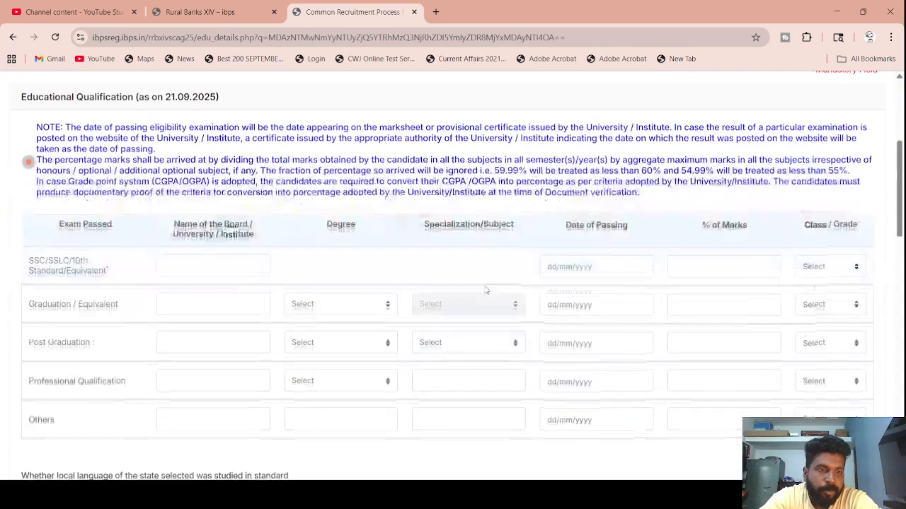
click(179, 268)
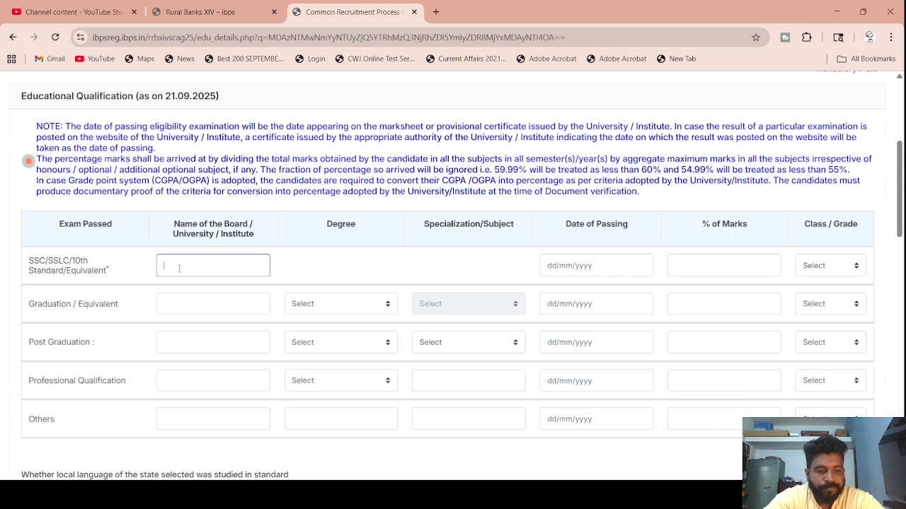
text(STATE BOARD)
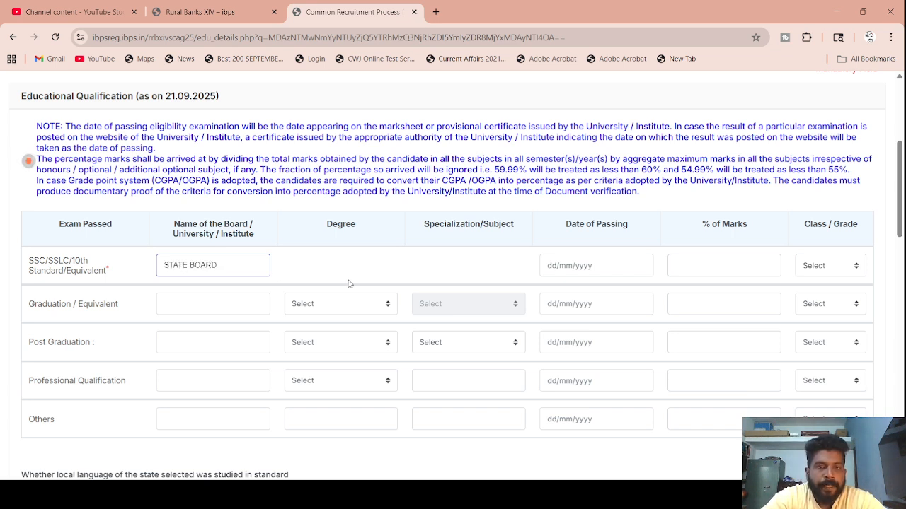
- Set the SSC passing date to 20/04/2011, marks to 85.00%, and class to First Class
click(562, 266)
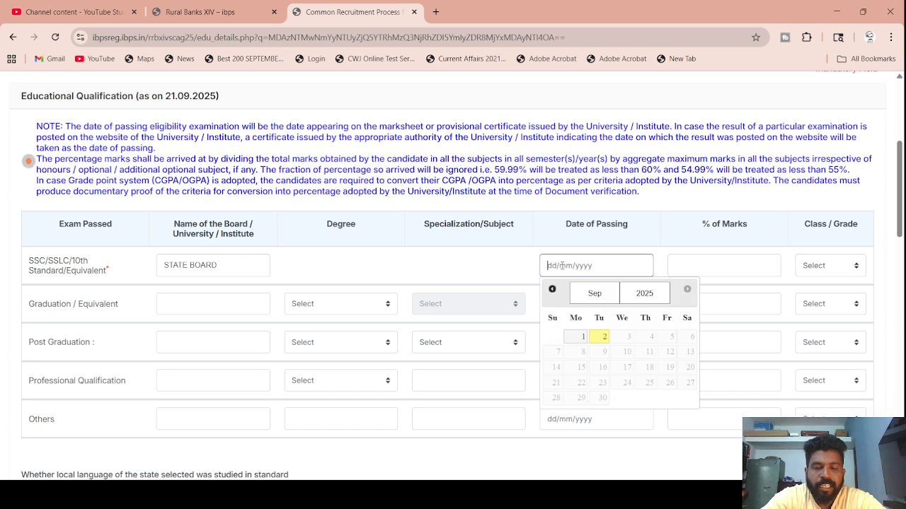
click(645, 296)
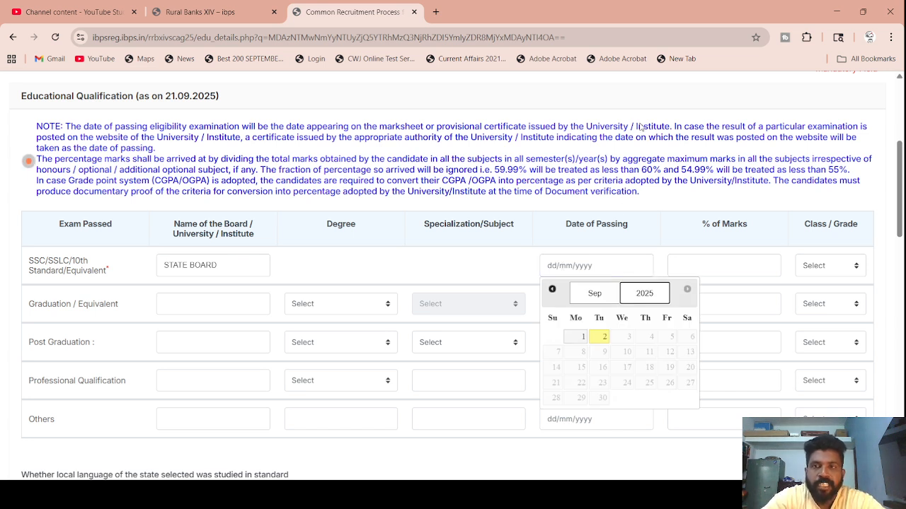
click(637, 85)
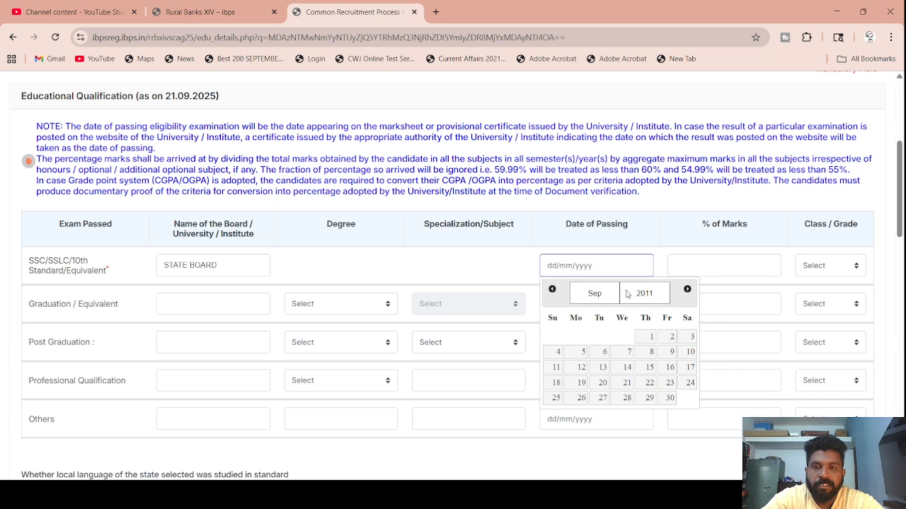
click(604, 302)
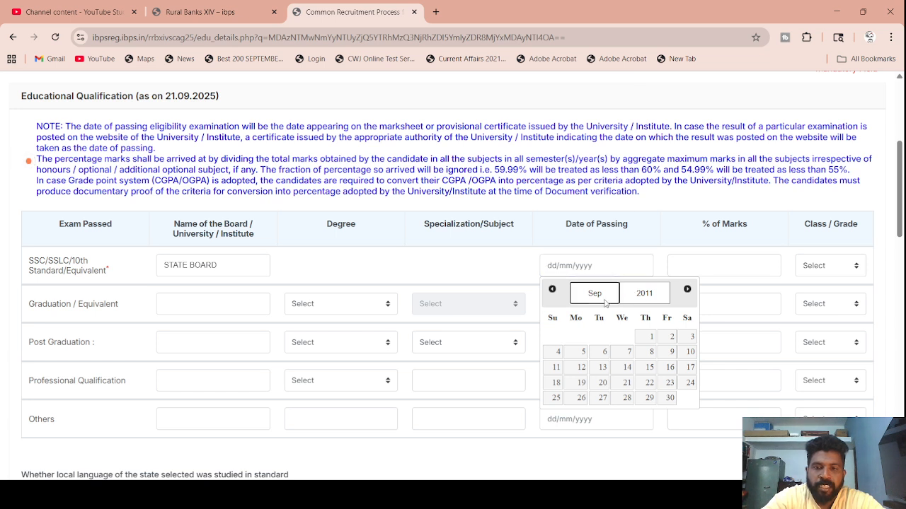
click(600, 362)
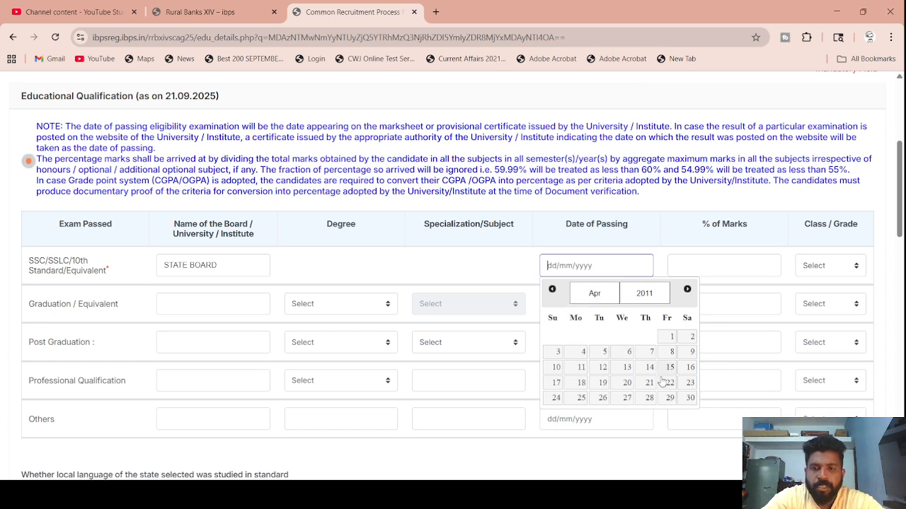
click(625, 385)
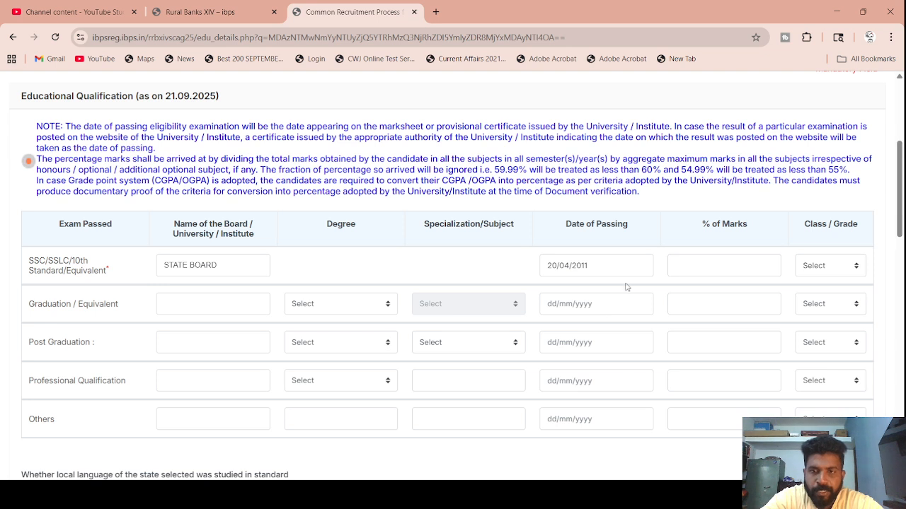
click(704, 263)
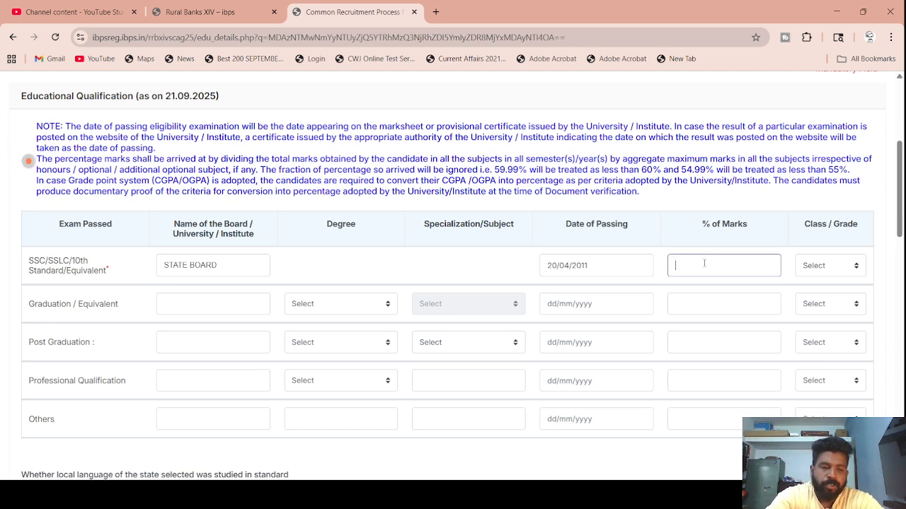
click(829, 267)
click(819, 307)
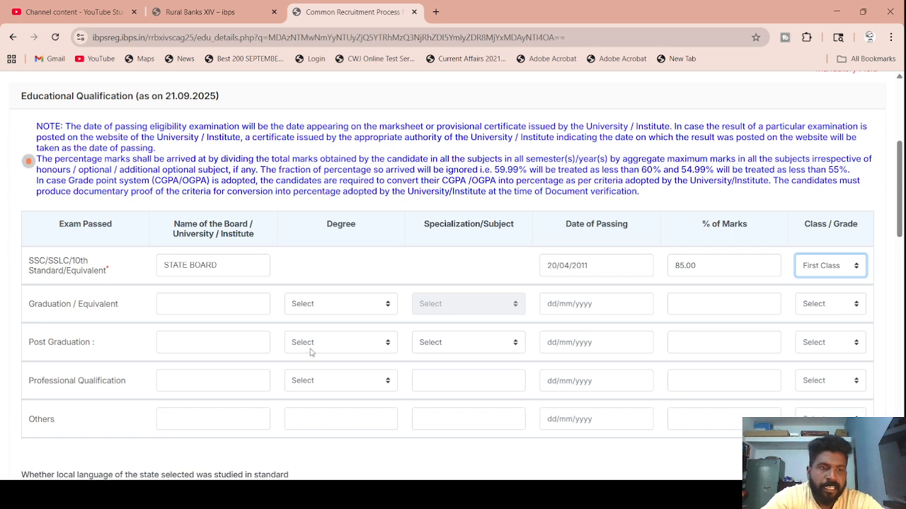
click(157, 304)
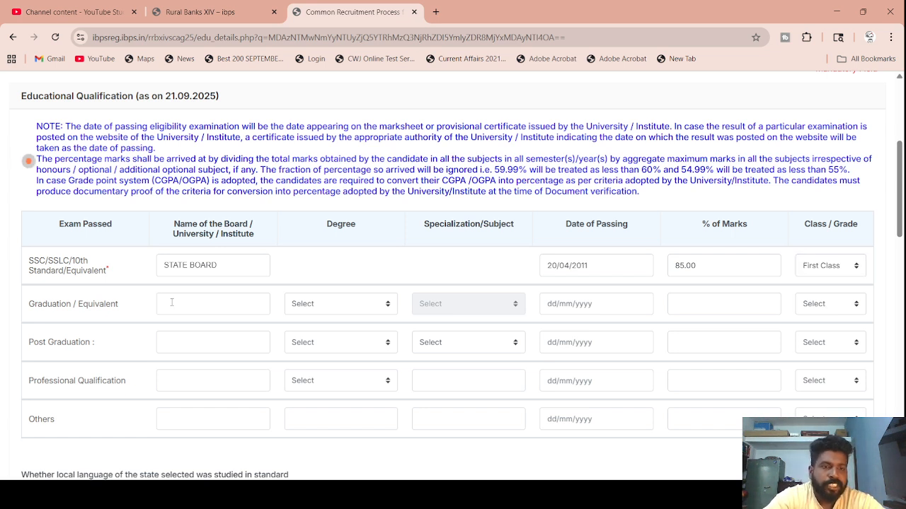
- Enter THIAGARAJAR COLLEGE, degree Others (BBA), and specialization Others (MANAGEMENT) for graduation
click(172, 302)
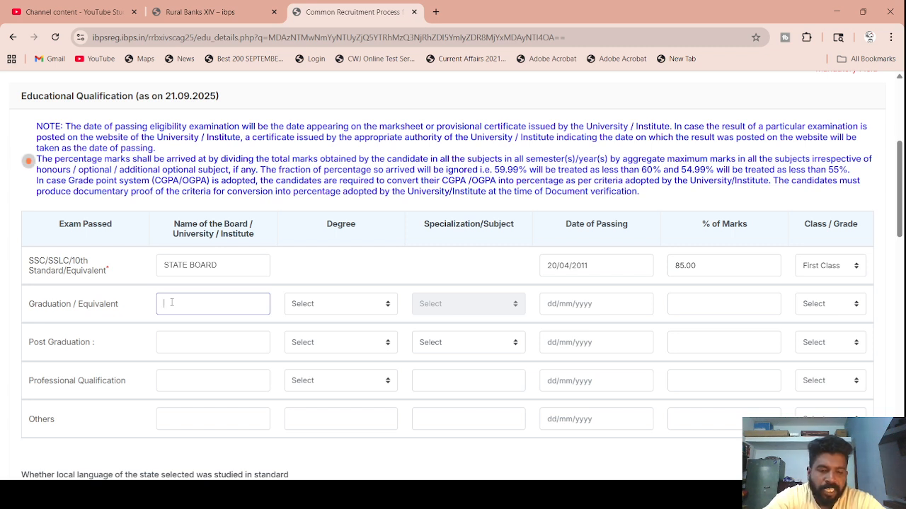
text(THIAGARAJA)
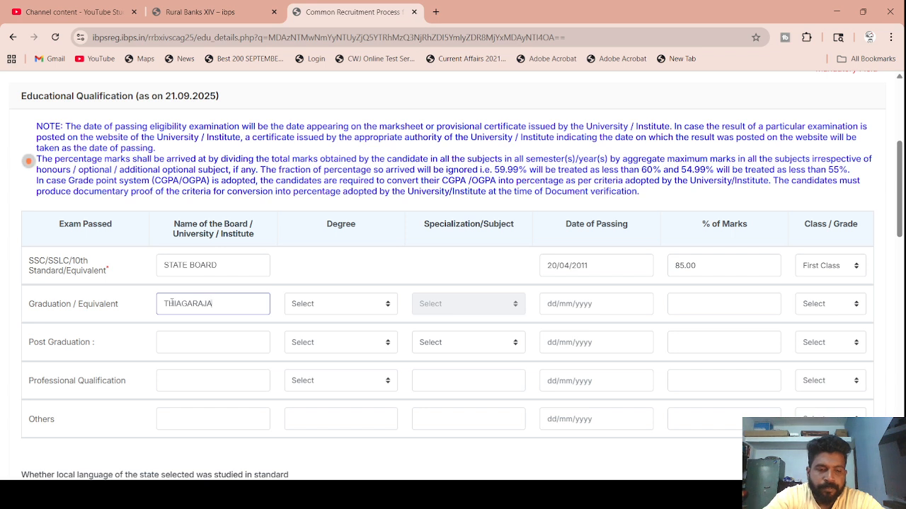
text(R COLLEGE)
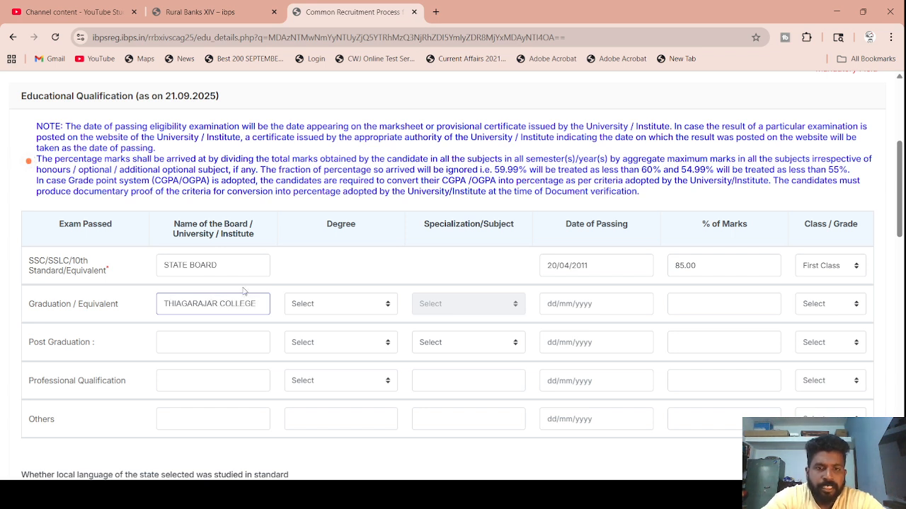
click(316, 306)
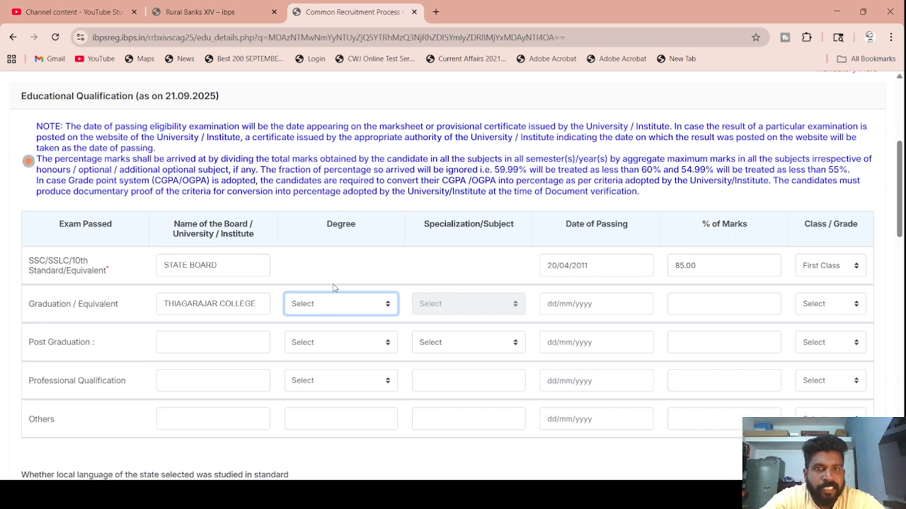
key(o)
click(320, 327)
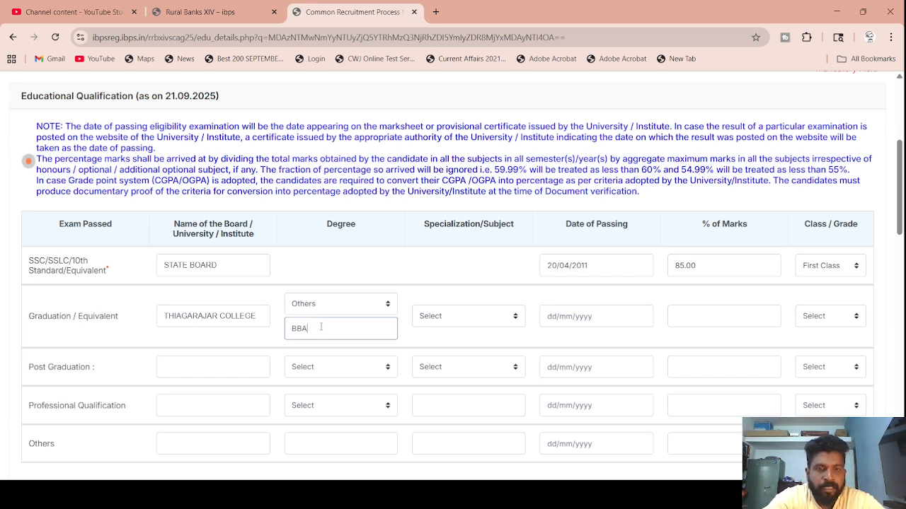
key(Tab)
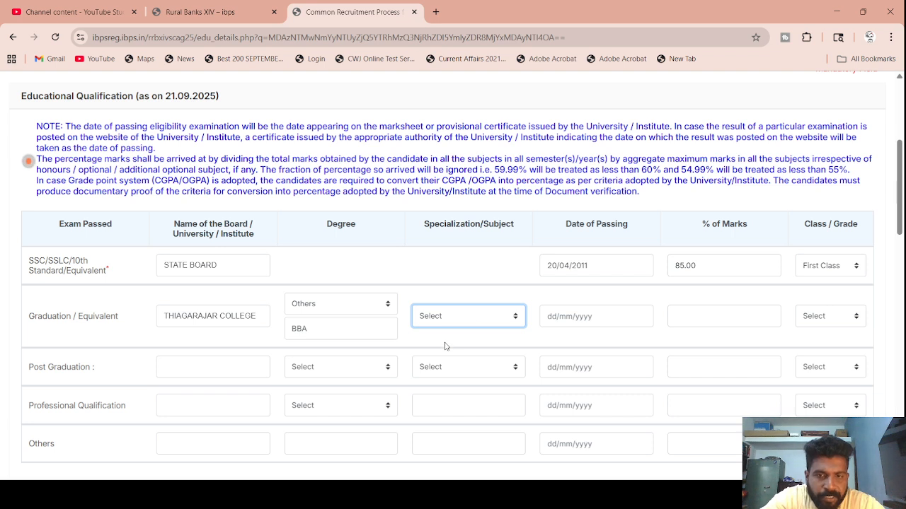
key(o)
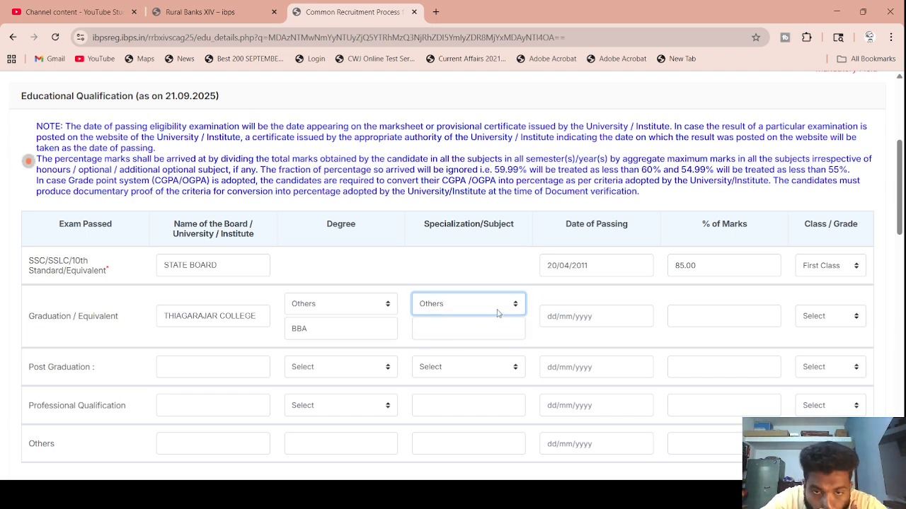
click(465, 325)
text(MANA)
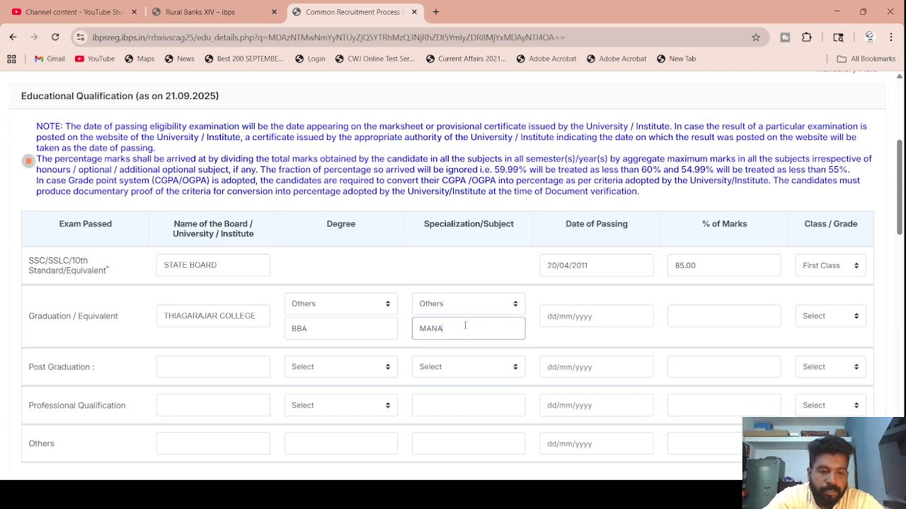
text(GEMENT)
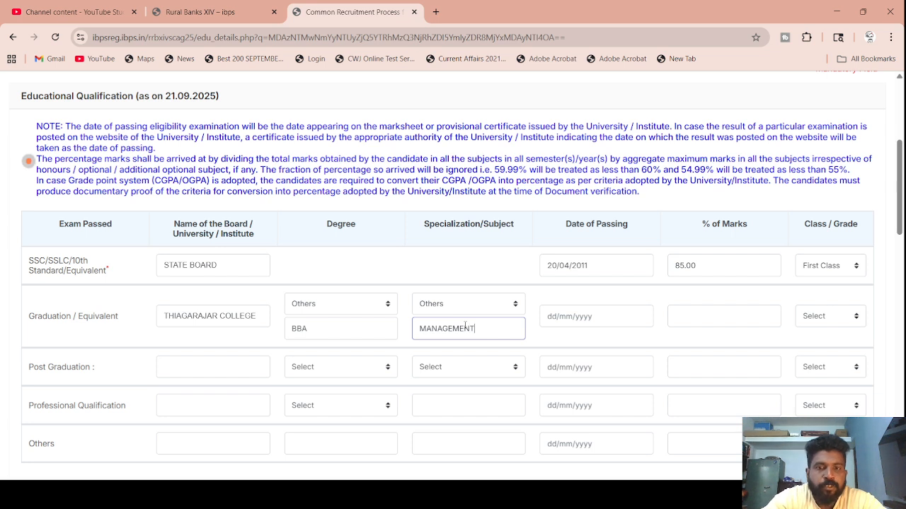
- Set the graduation passing date to 20/04/2016 in the calendar
click(580, 313)
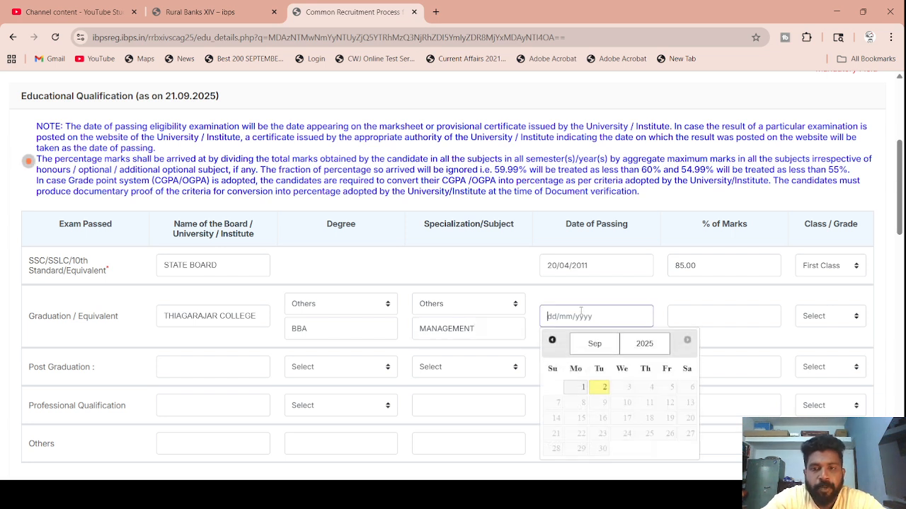
click(657, 348)
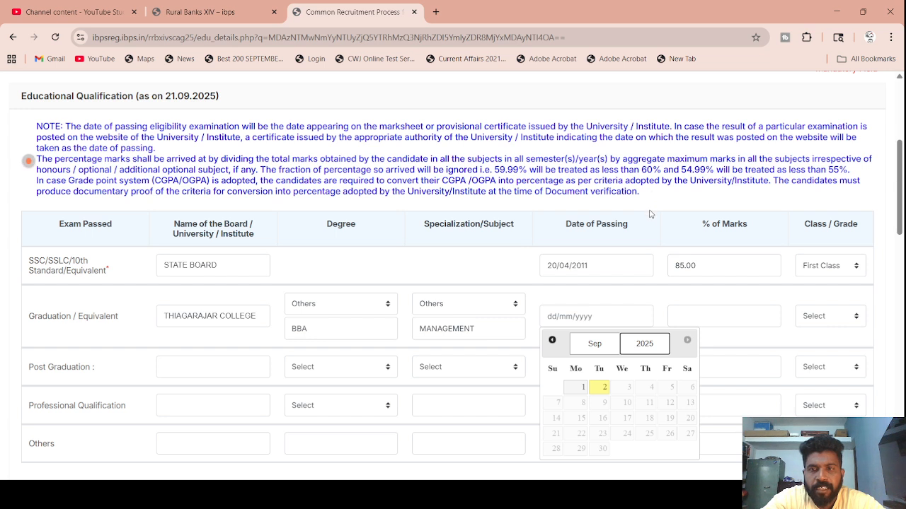
text(2016)
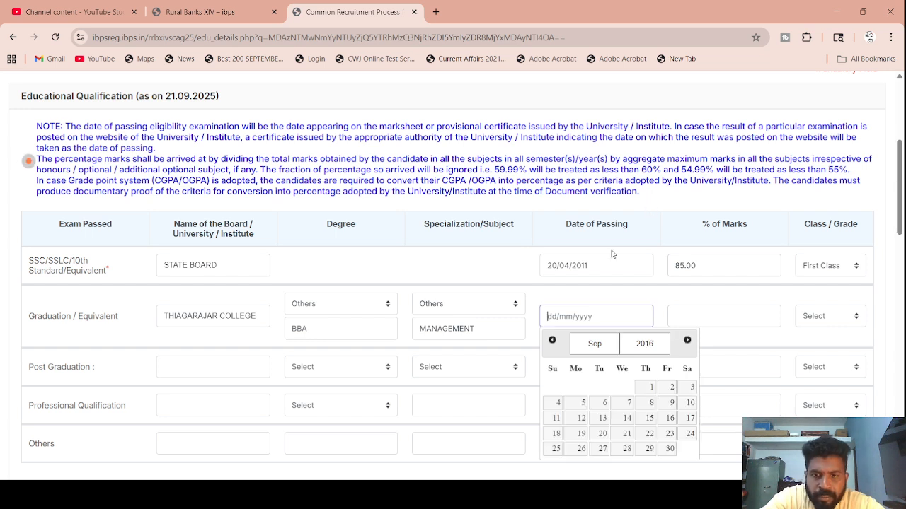
click(598, 343)
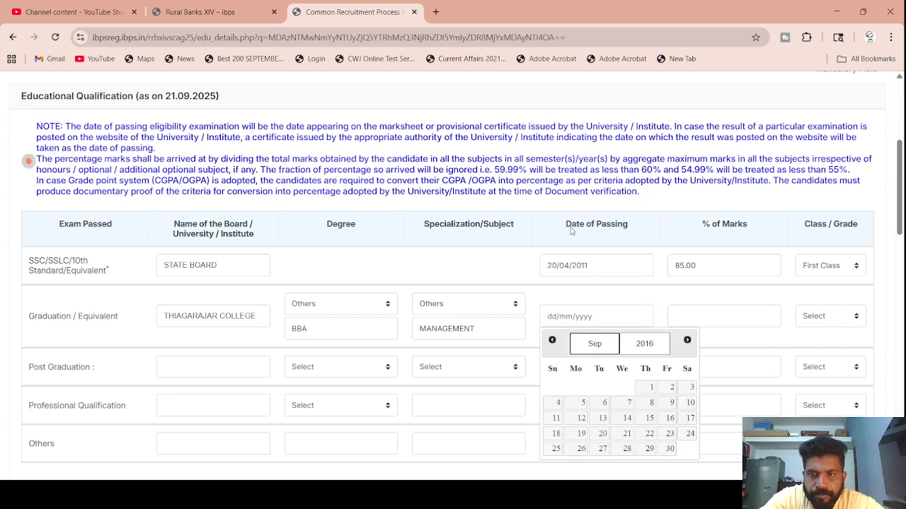
click(588, 212)
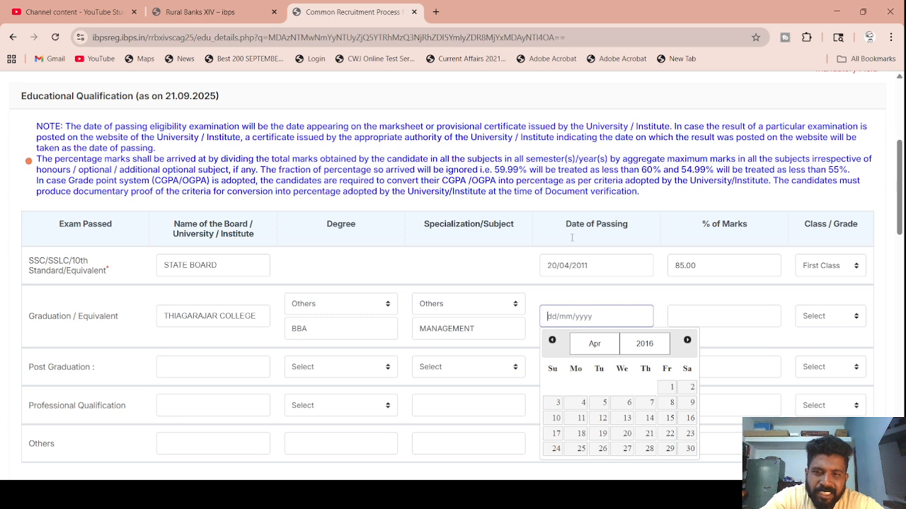
click(627, 434)
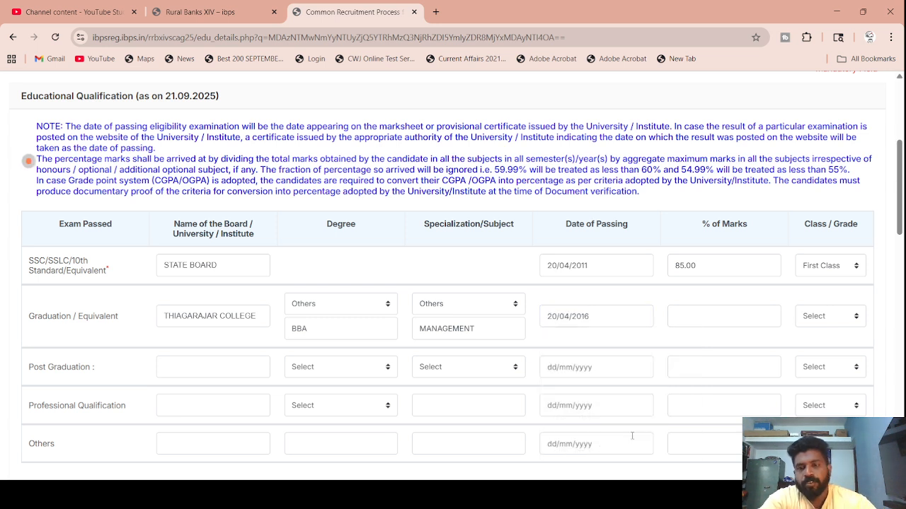
- Enter 54.00% graduation marks, accept the decimal notice, and choose Second Class
click(727, 317)
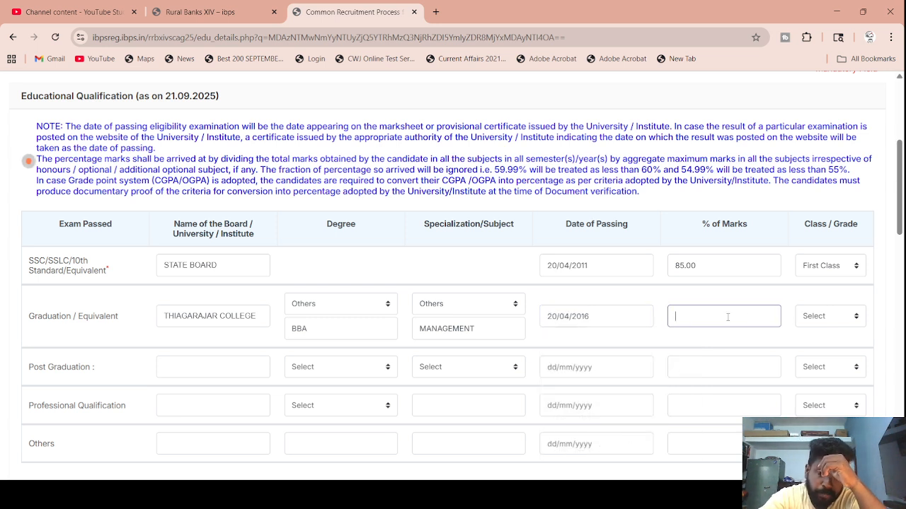
text(54)
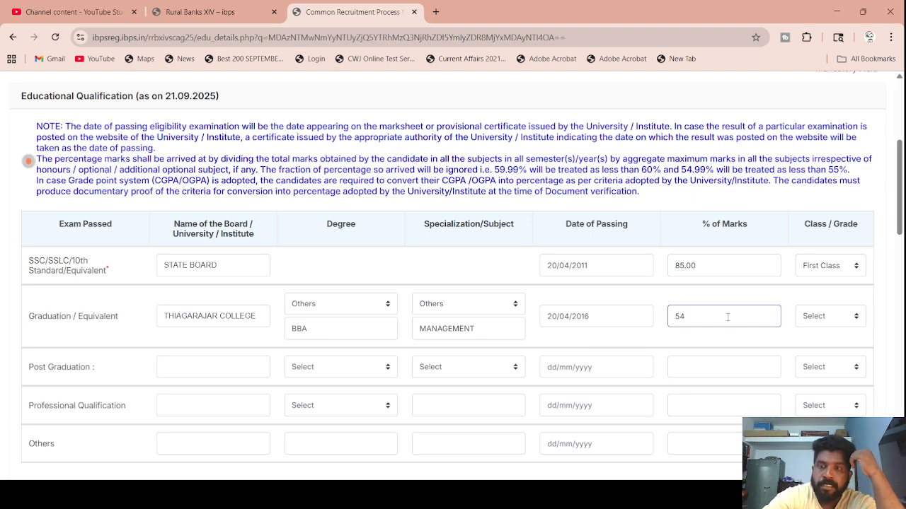
click(854, 319)
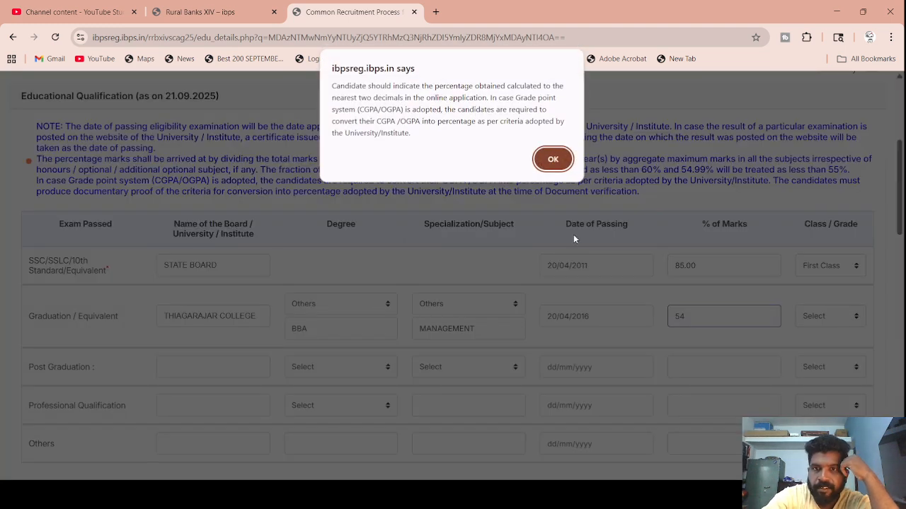
click(552, 159)
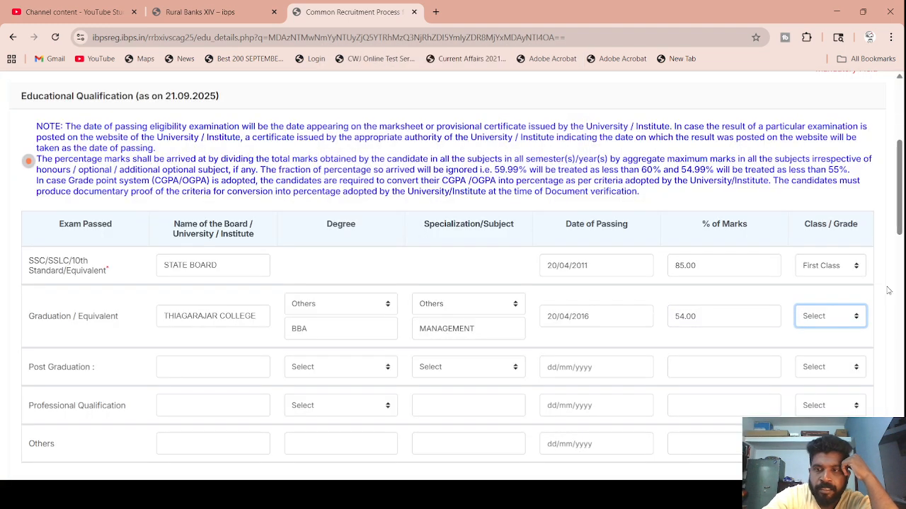
click(828, 365)
scroll(505, 322, down, 3)
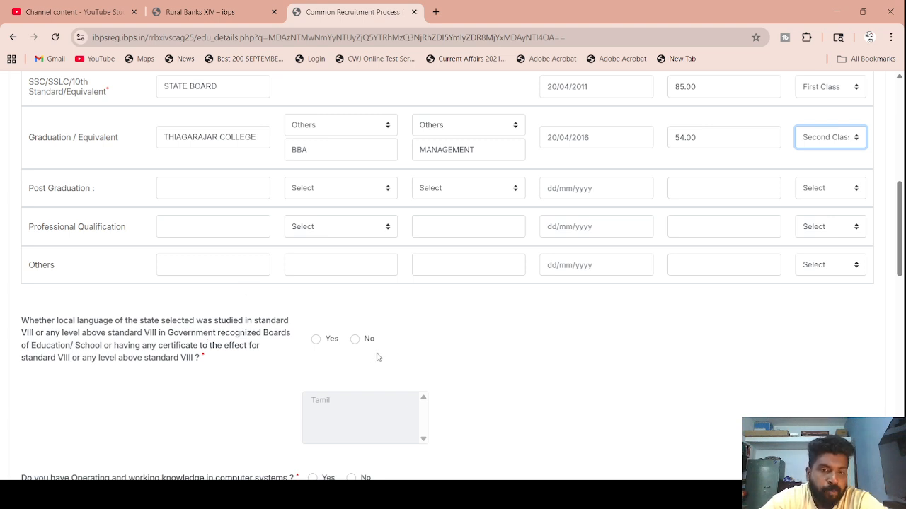
- Answer Yes to knowing a local language and choose Tamil
click(315, 341)
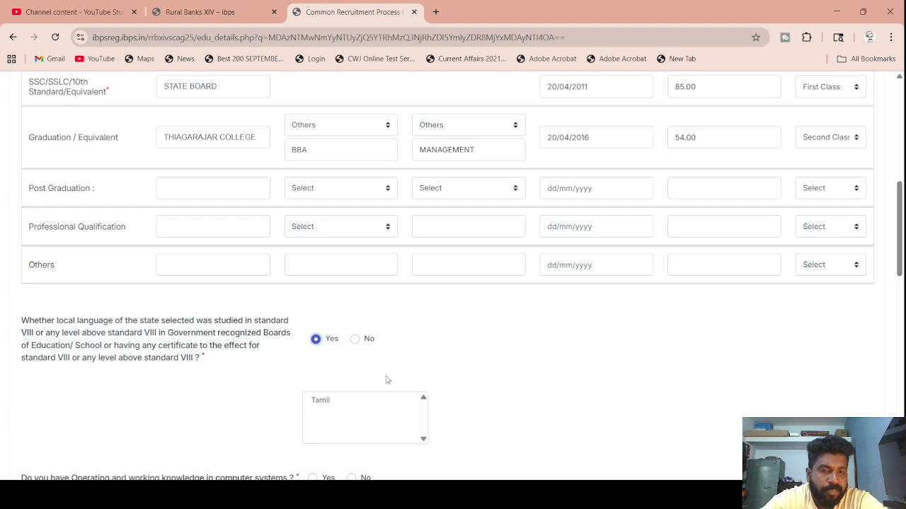
scroll(386, 378, down, 1)
click(319, 318)
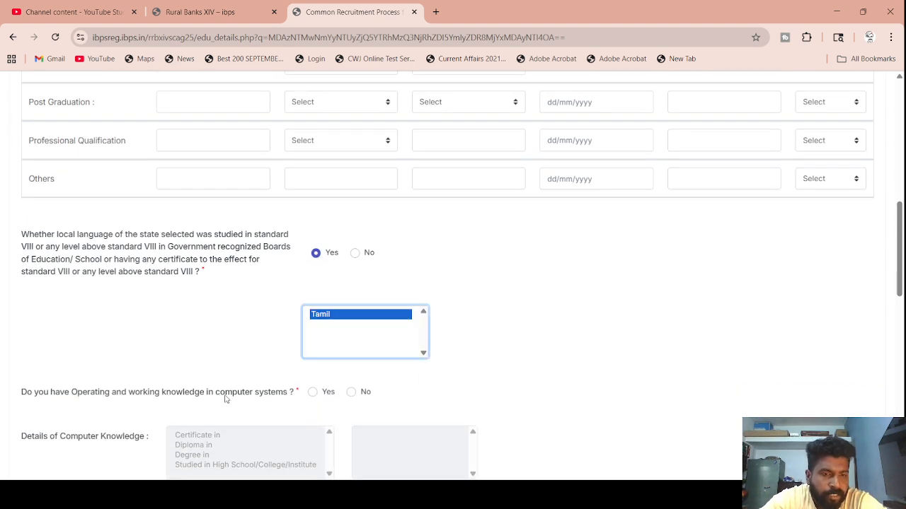
- Declare computer knowledge studied as Computer as a Subject, and answer No to presently working
click(312, 393)
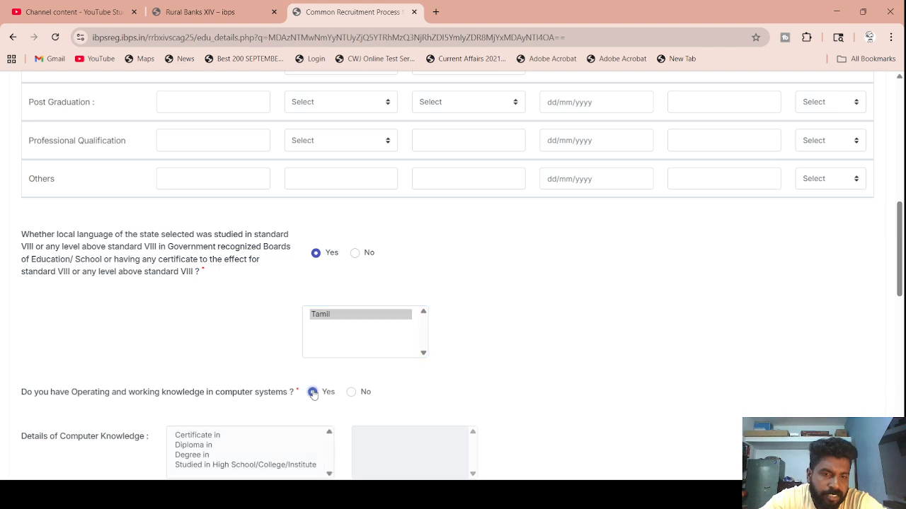
scroll(239, 424, down, 1)
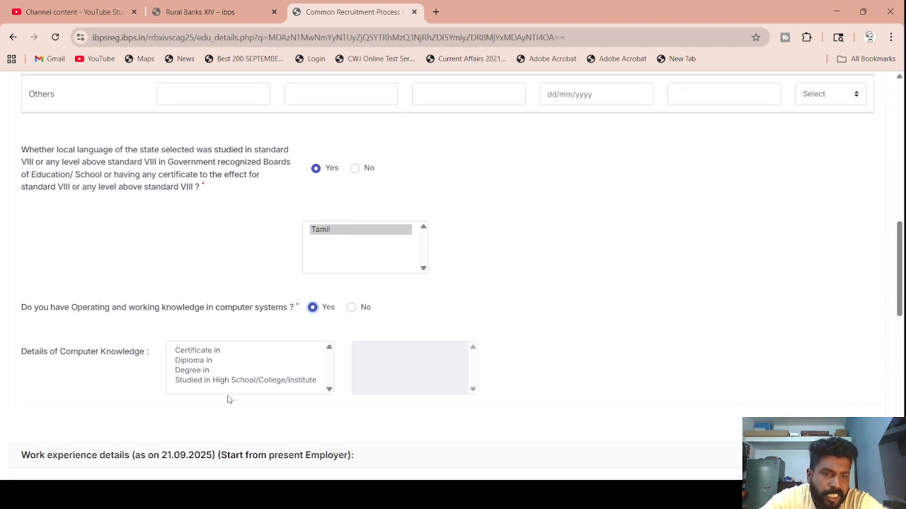
click(243, 380)
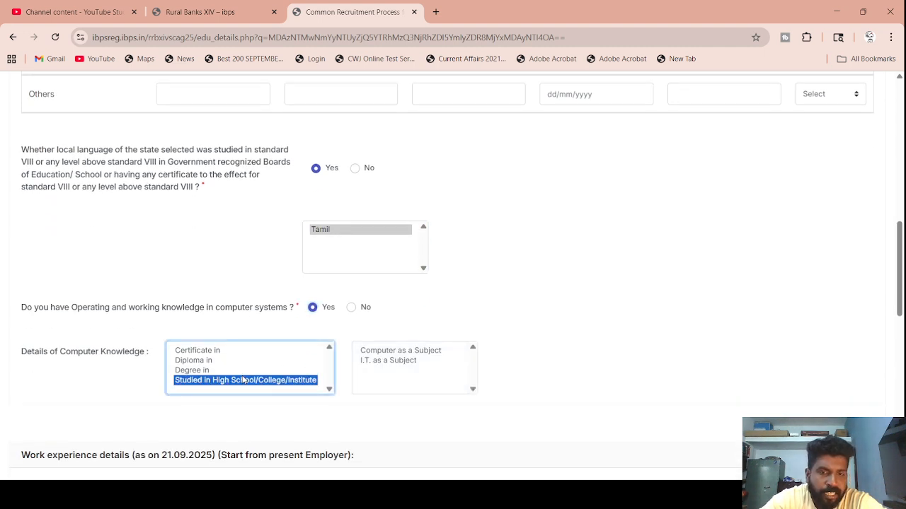
click(409, 352)
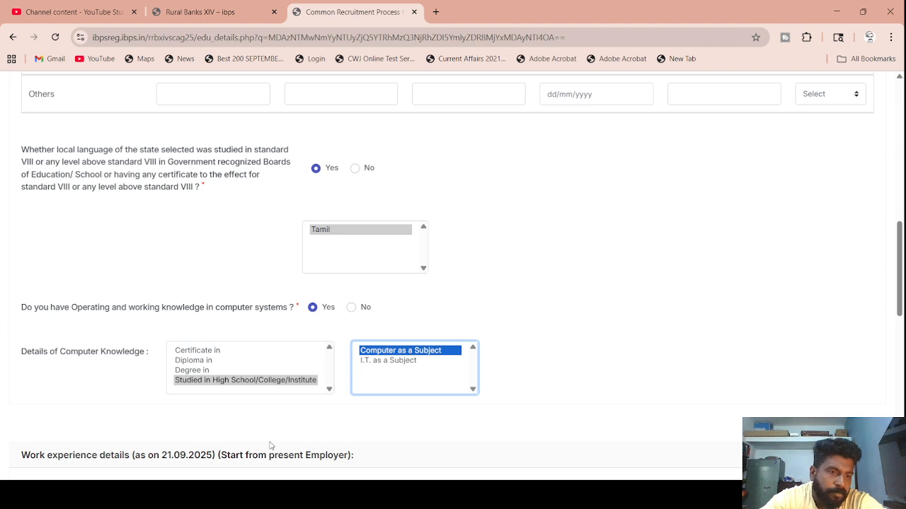
scroll(270, 445, down, 3)
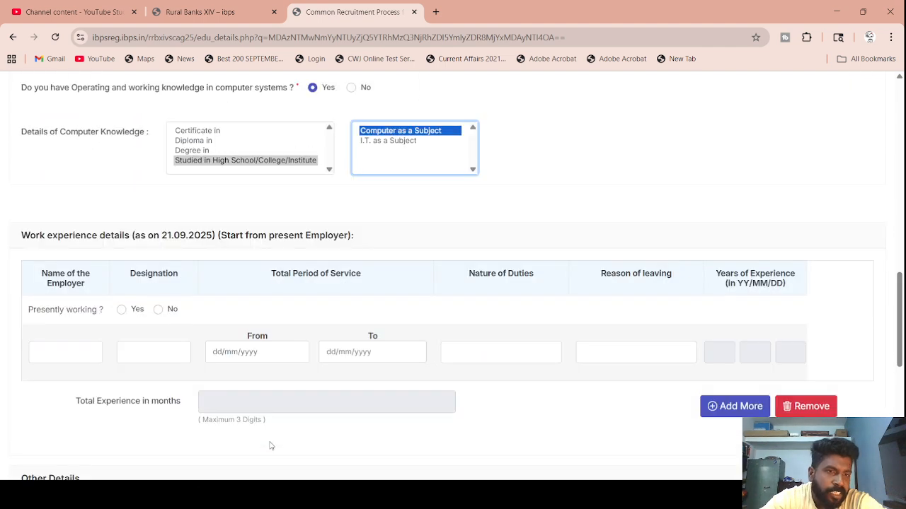
click(160, 310)
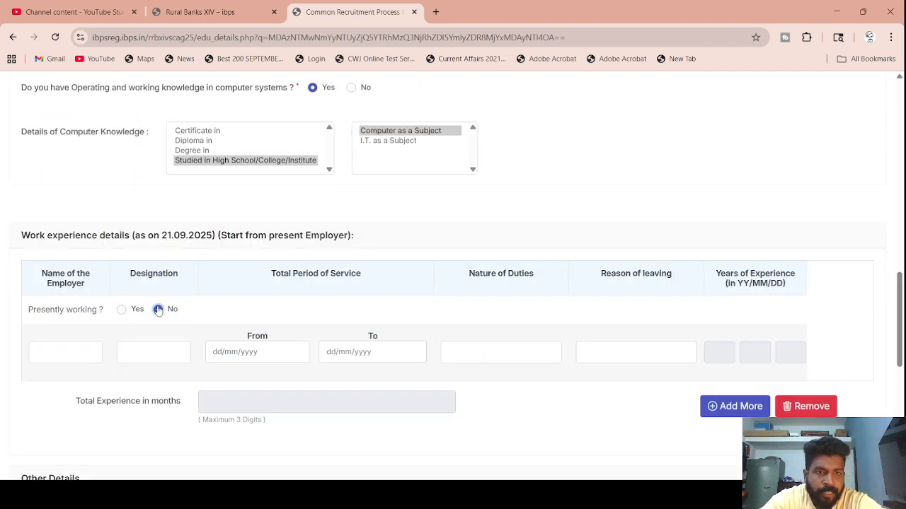
scroll(298, 331, down, 2)
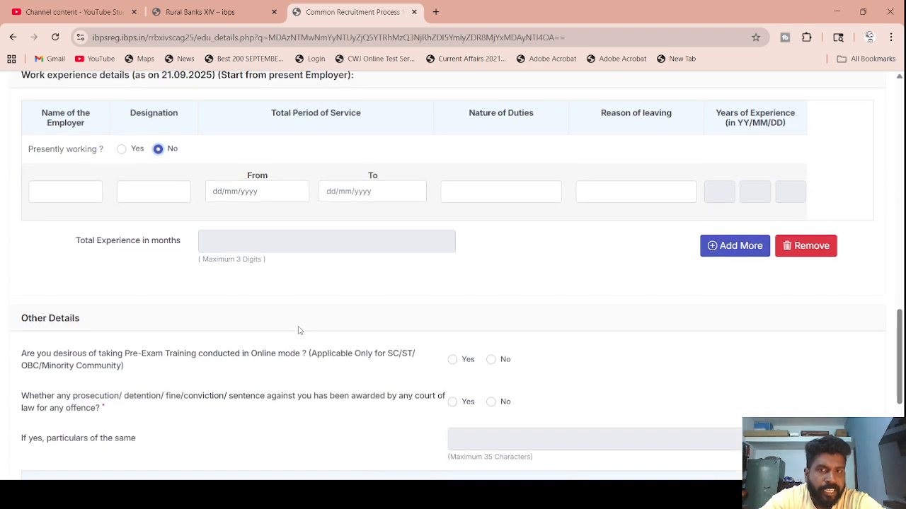
- Answer No to online pre-exam training and the court prosecution question, then open the first Languages Known list
scroll(299, 330, down, 1)
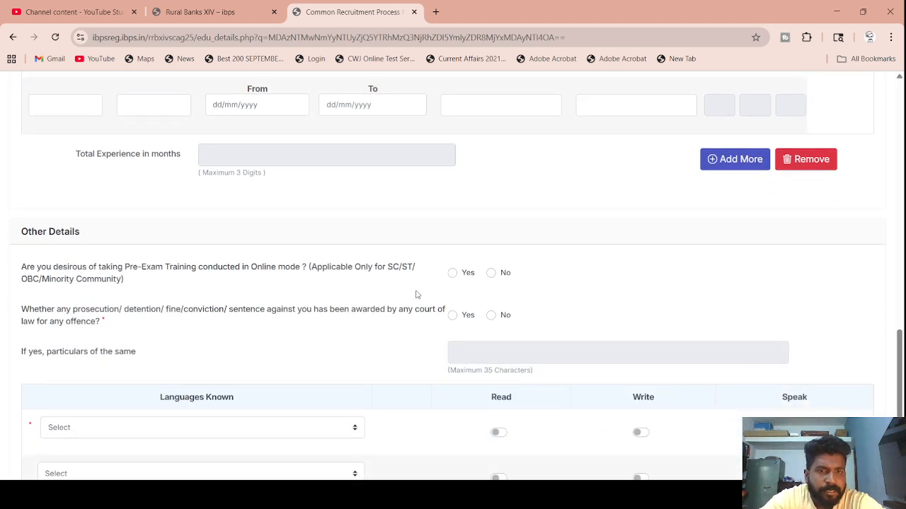
click(490, 274)
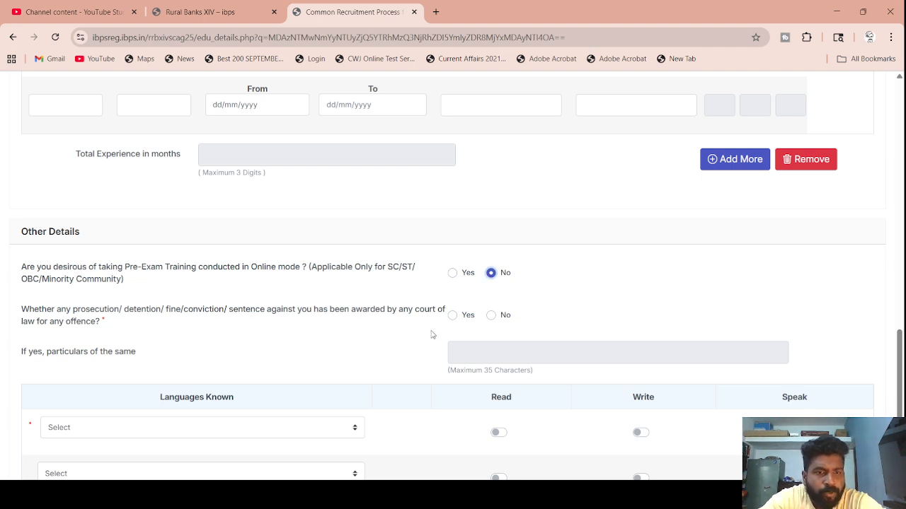
click(490, 317)
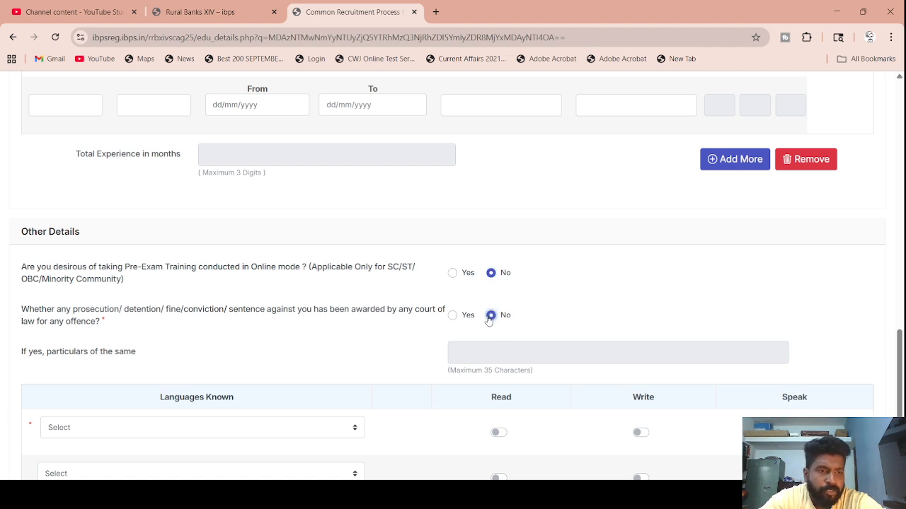
scroll(212, 358, down, 3)
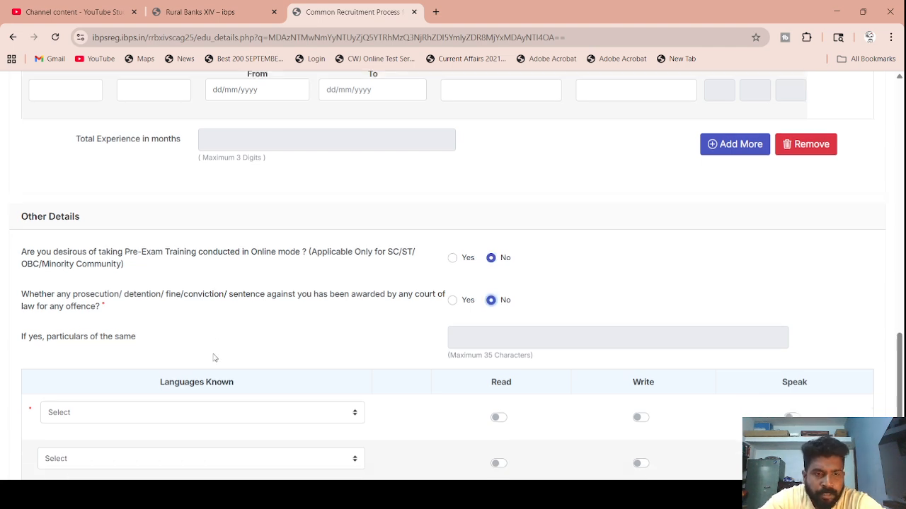
click(105, 270)
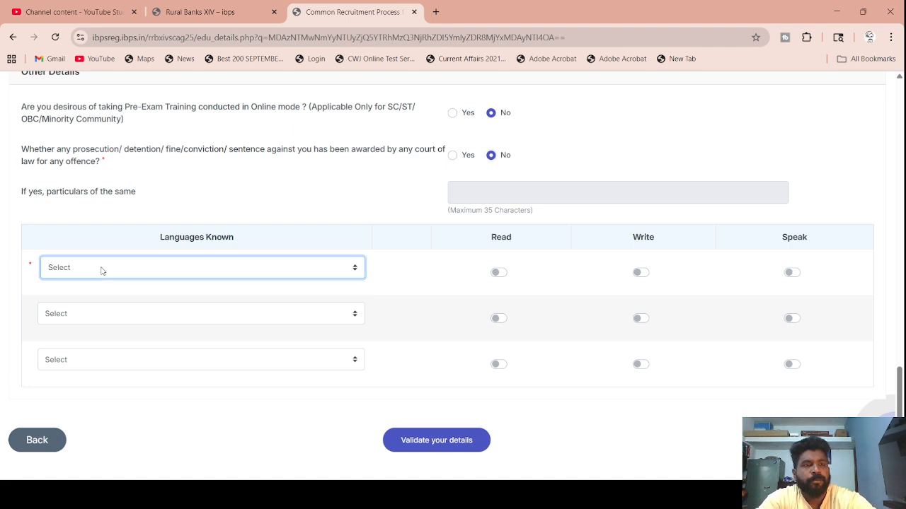
- Add English as a known language for reading, writing and speaking
click(84, 302)
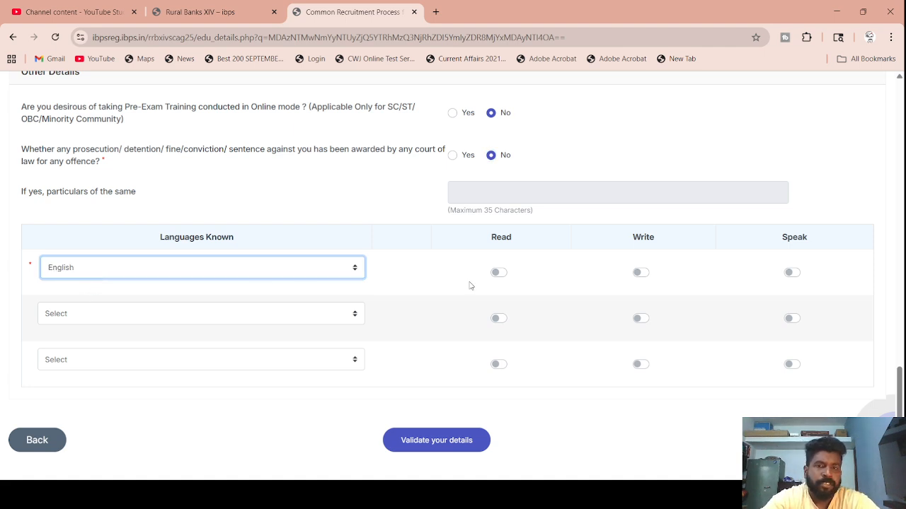
click(642, 273)
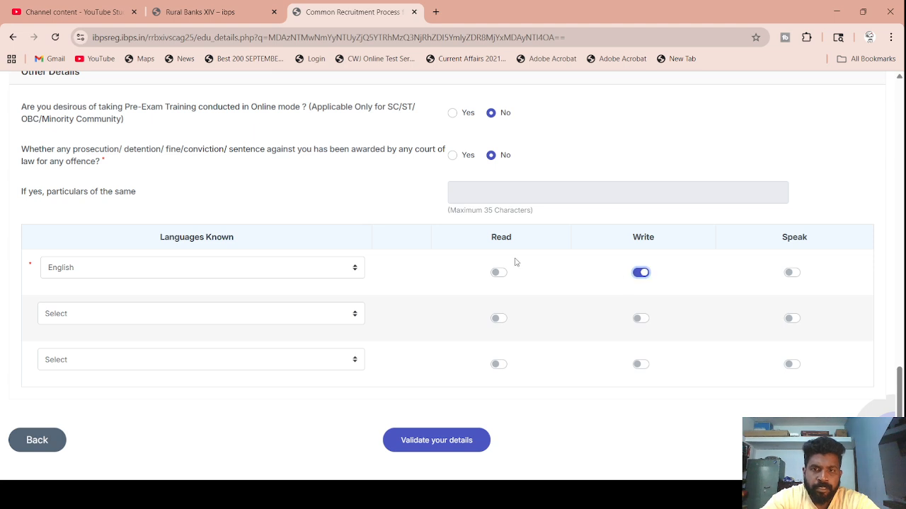
click(499, 274)
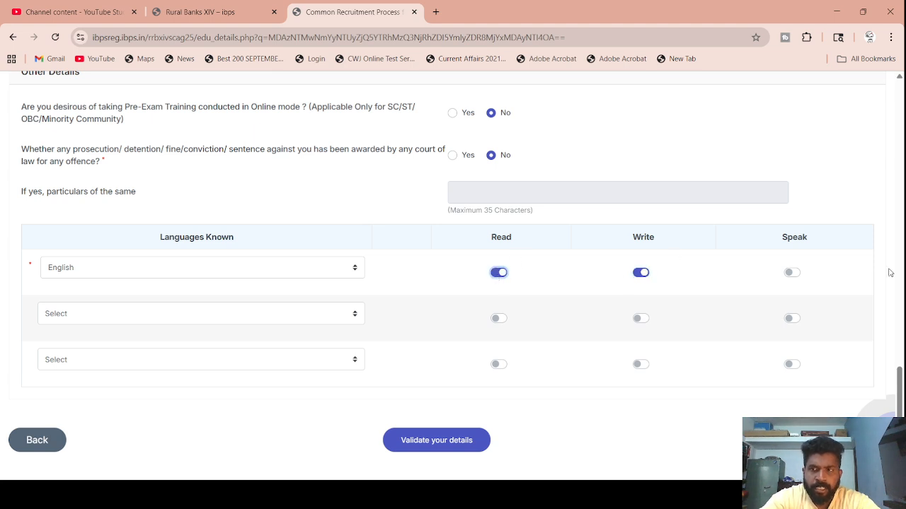
click(789, 273)
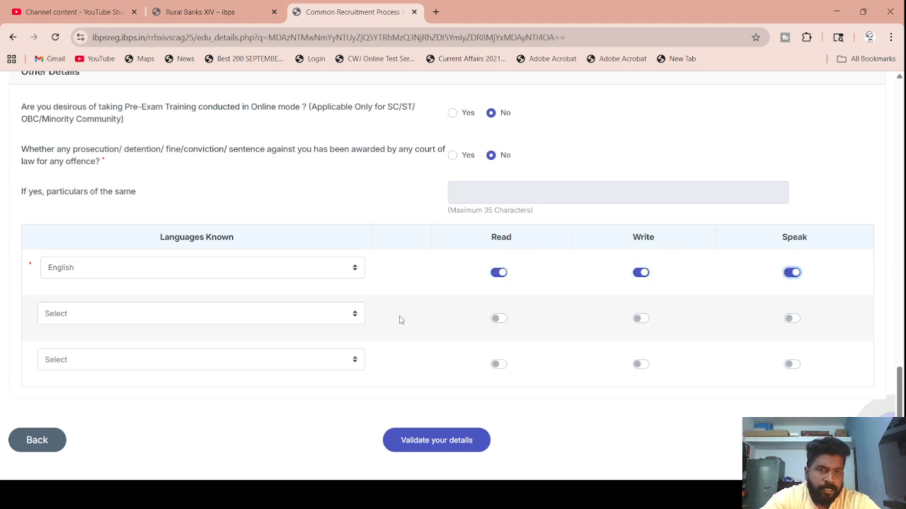
scroll(409, 353, down, 1)
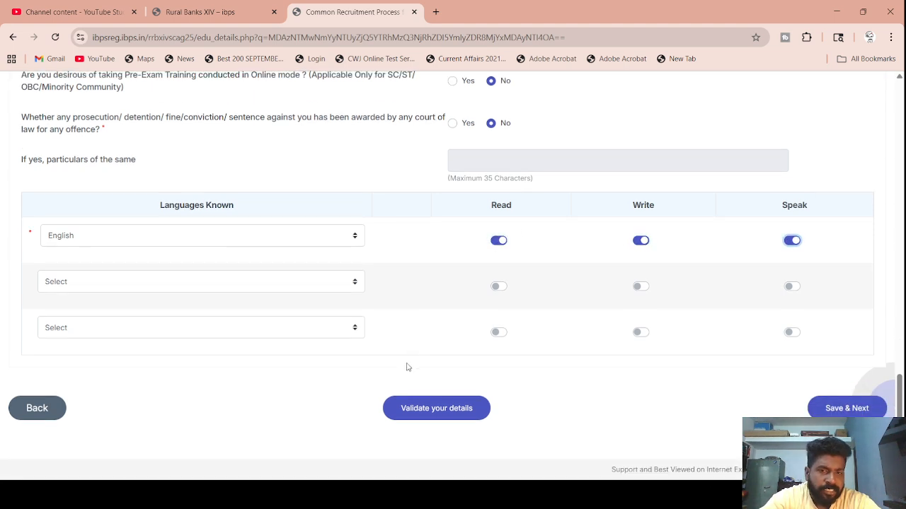
- Validate the details, dismiss the 'Verified Successfully' notice, and Save & Next to the preview
click(438, 415)
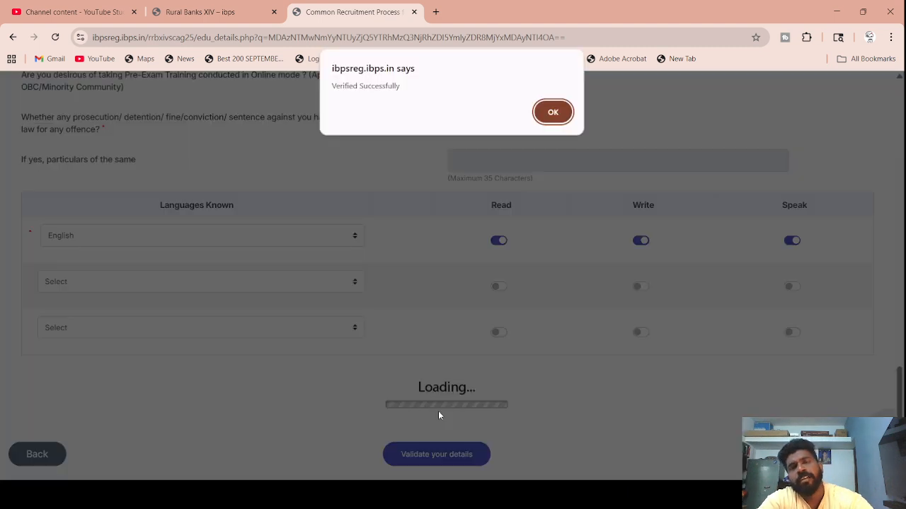
click(543, 113)
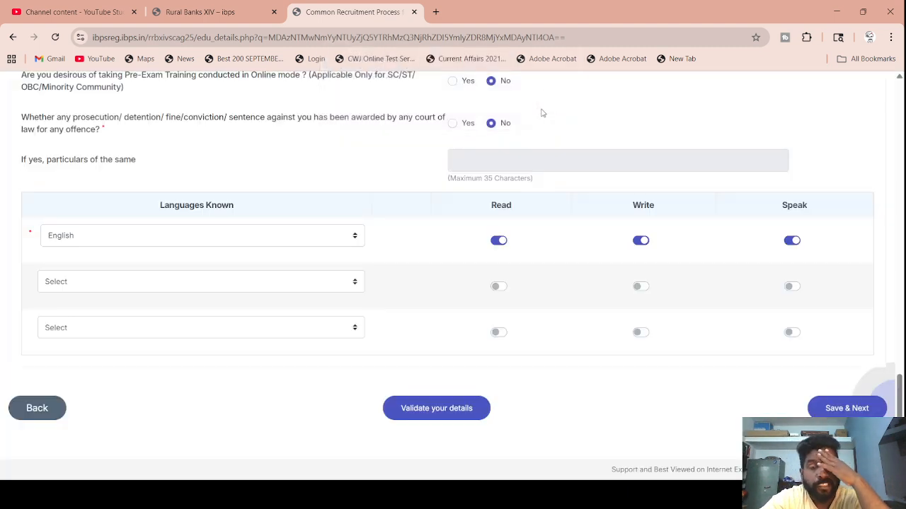
click(836, 408)
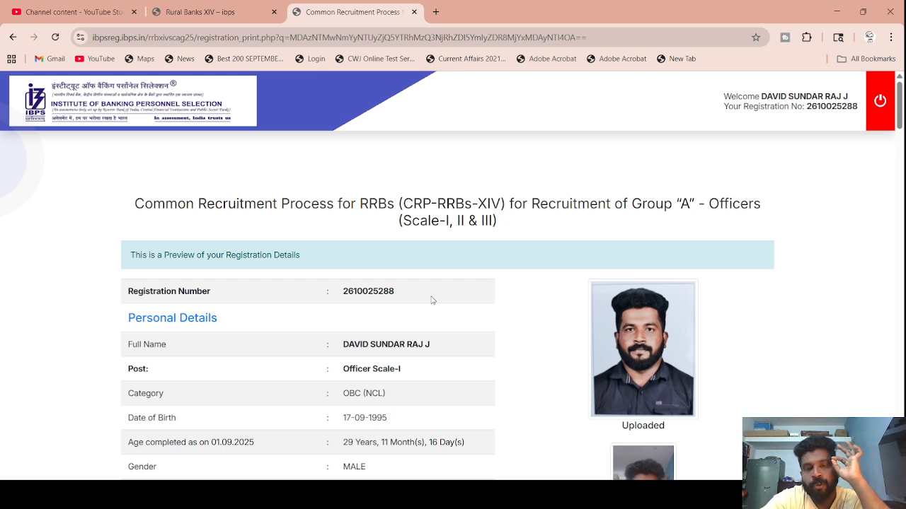
scroll(431, 300, down, 2)
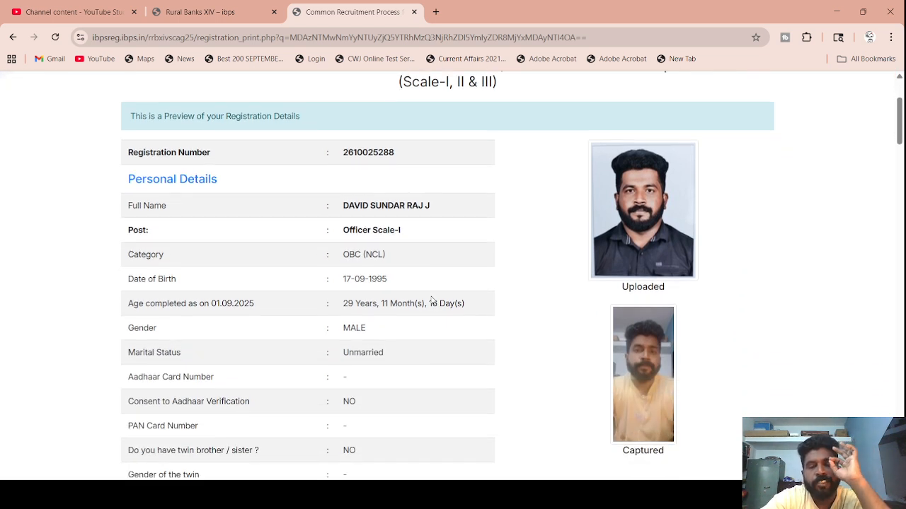
scroll(432, 300, down, 2)
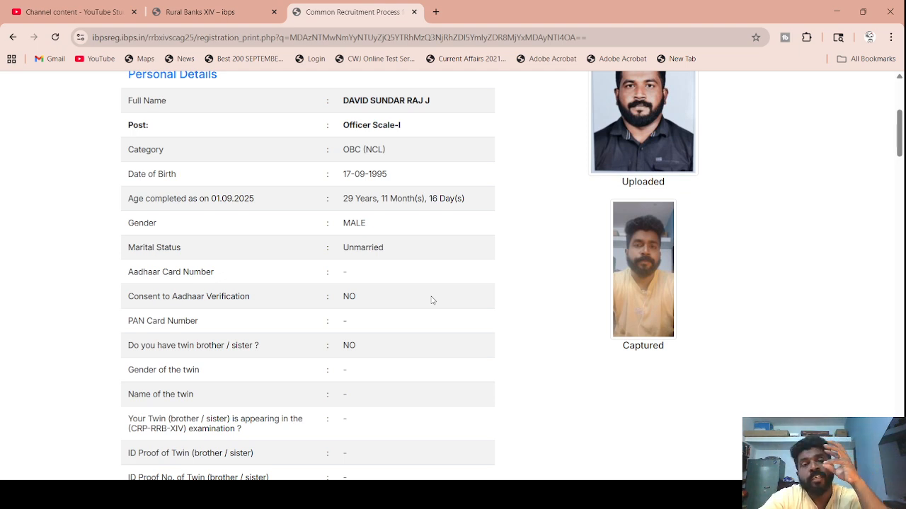
scroll(431, 300, down, 1)
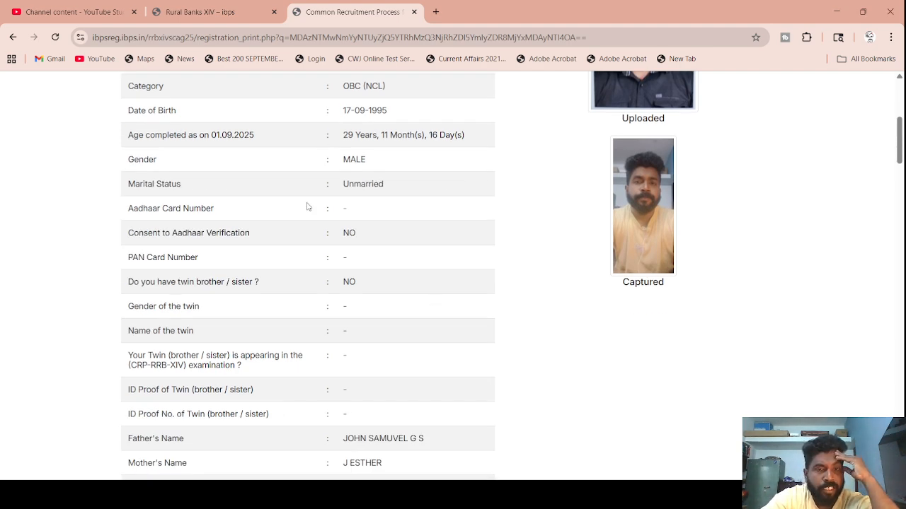
scroll(320, 278, down, 4)
scroll(321, 278, down, 2)
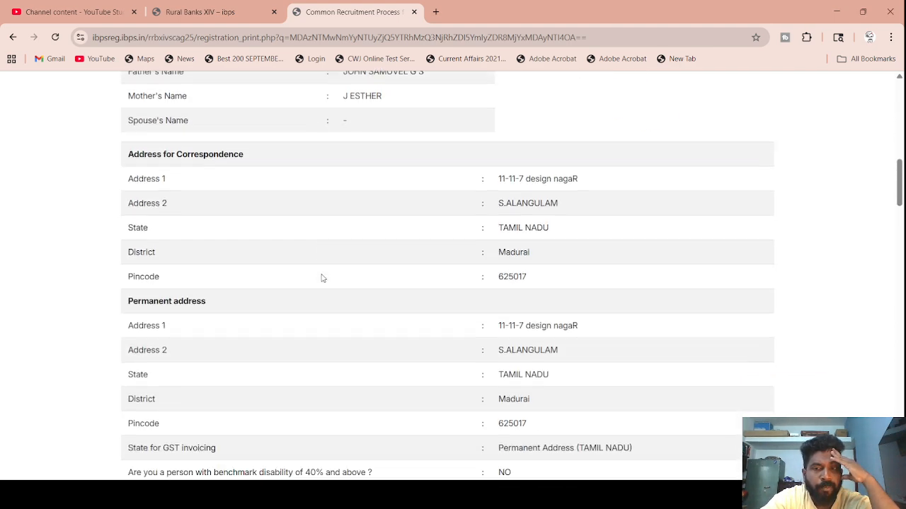
scroll(322, 278, down, 10)
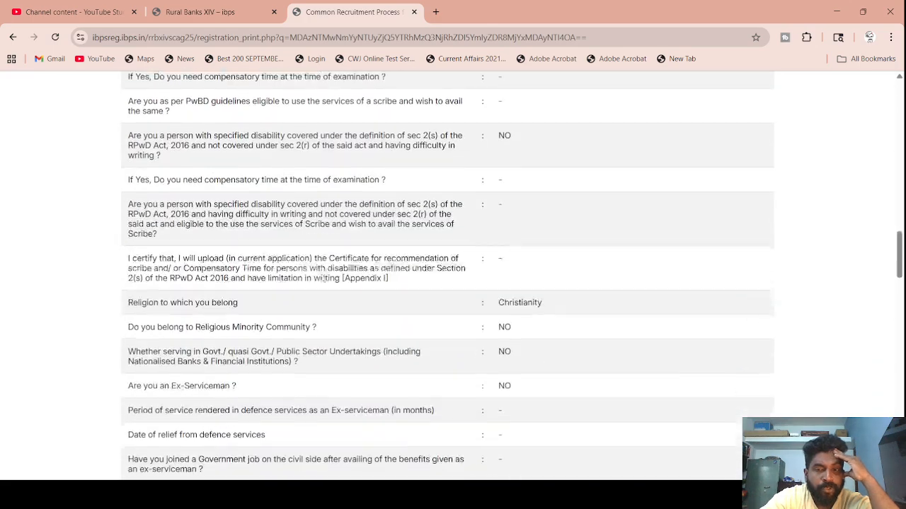
scroll(322, 278, down, 4)
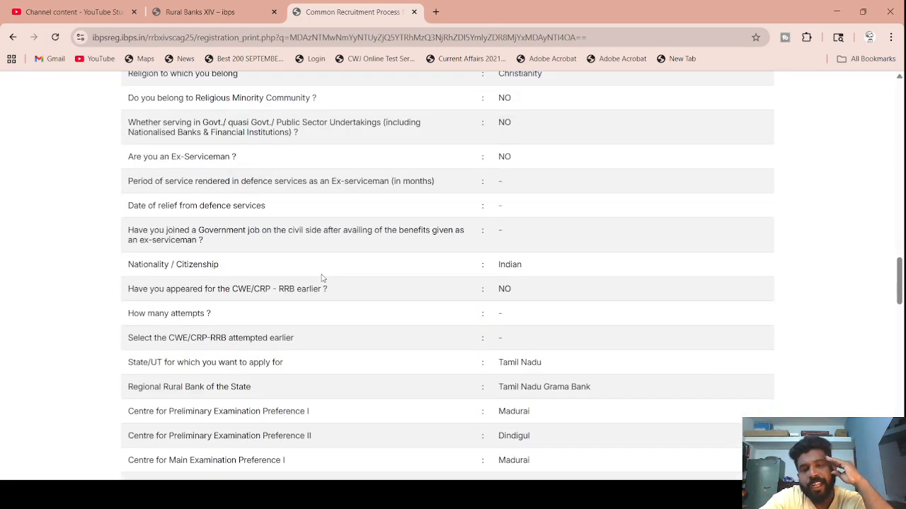
scroll(322, 278, down, 15)
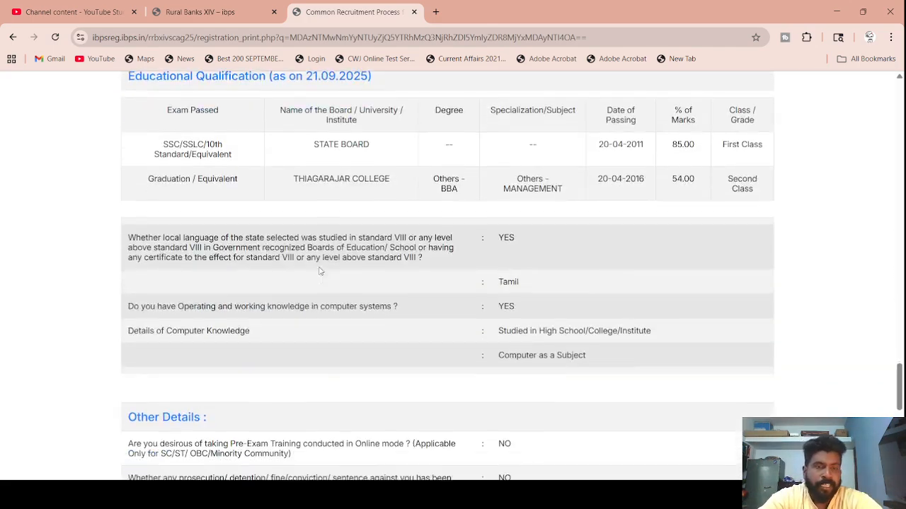
scroll(320, 271, down, 8)
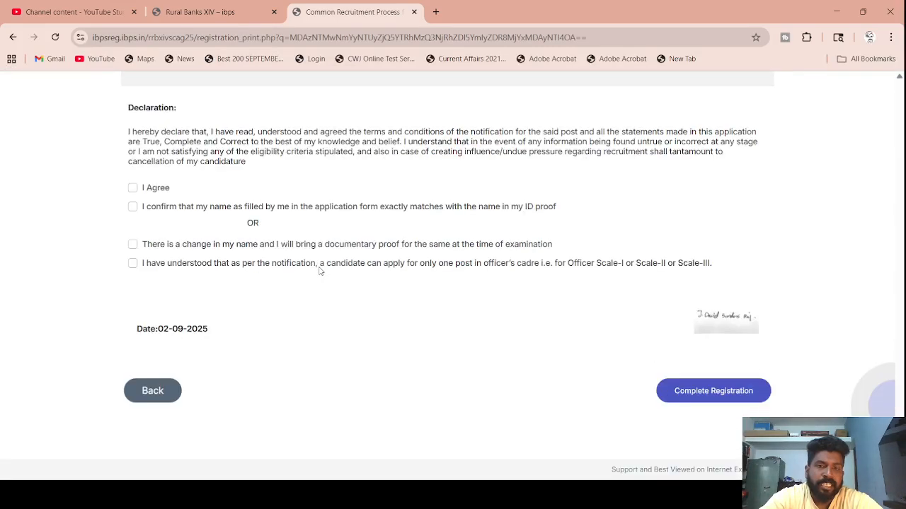
- Tick I Agree, the name-matches-ID-proof box and the one-post acknowledgement
click(133, 189)
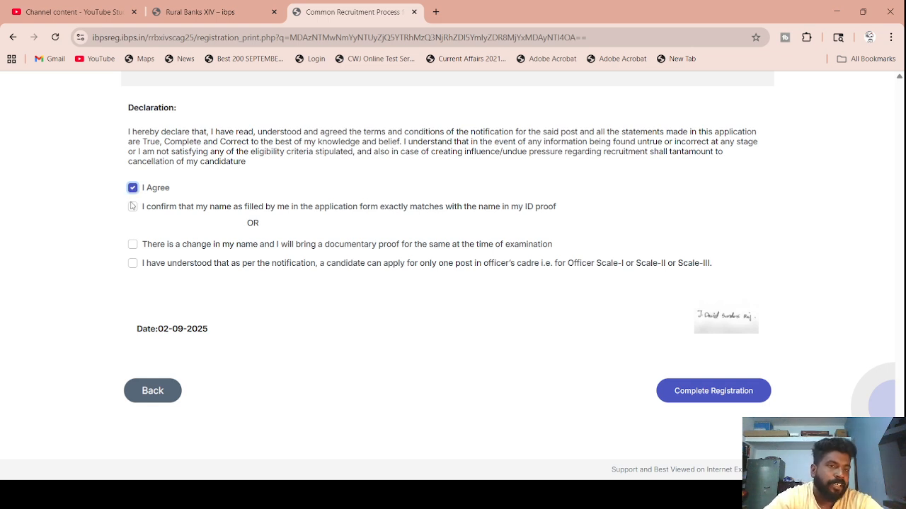
click(133, 207)
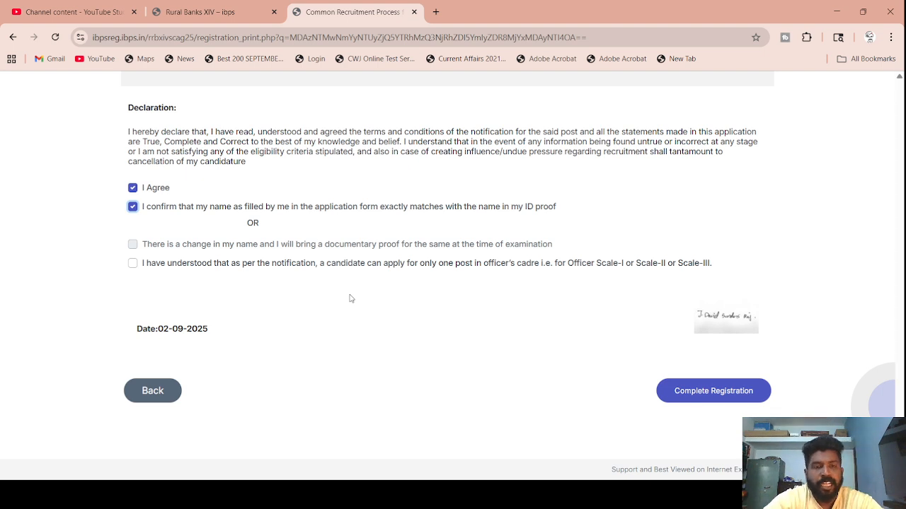
click(133, 263)
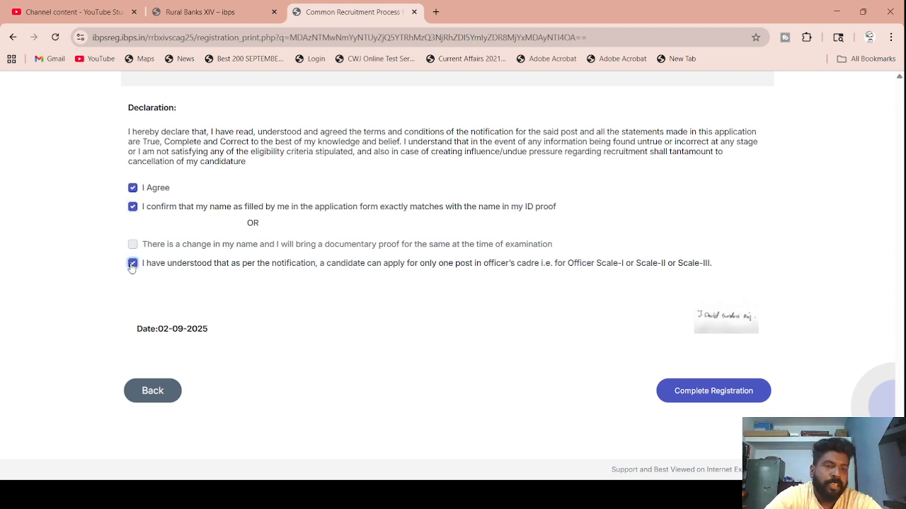
- Complete the registration, accepting both confirmation alerts to reach Documents Upload List
click(710, 399)
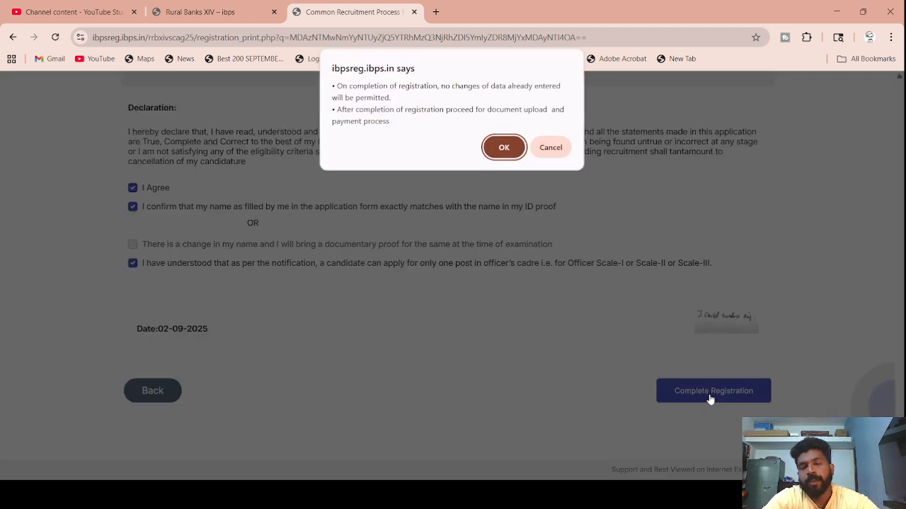
click(496, 154)
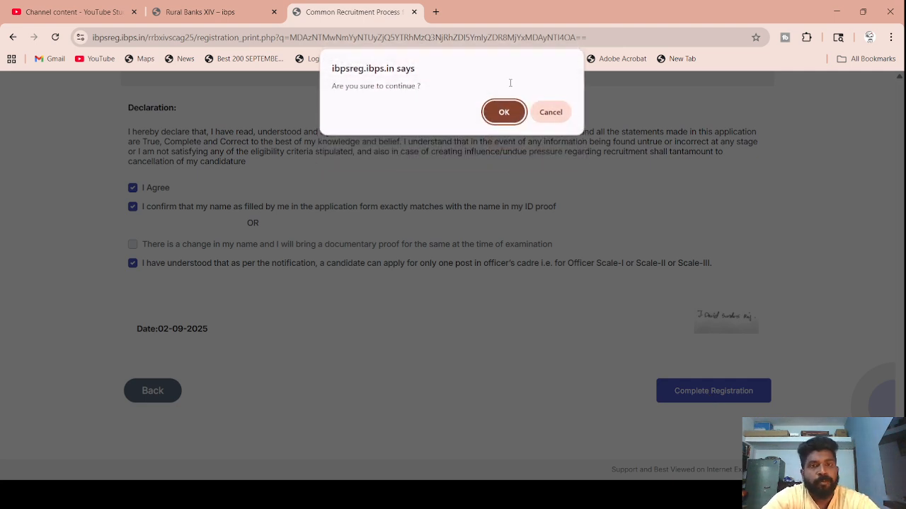
click(502, 114)
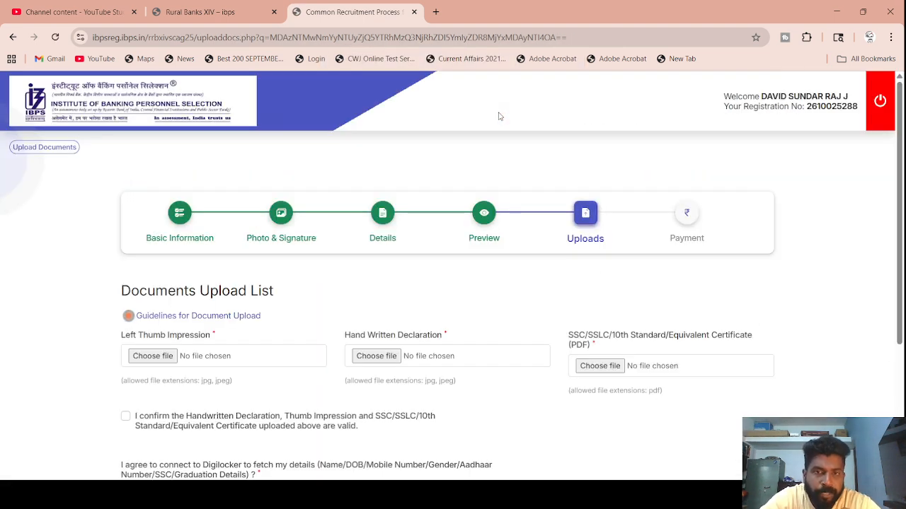
scroll(368, 288, down, 2)
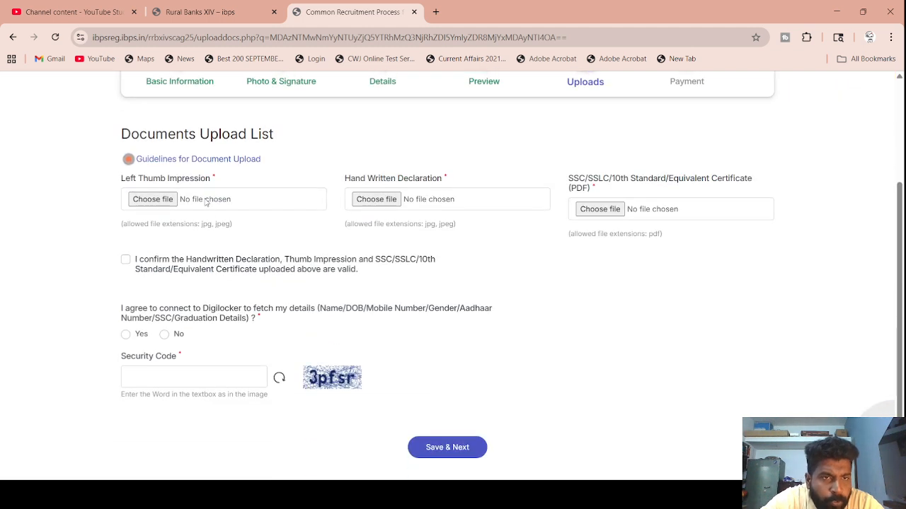
- Upload thump1.jpg as the left thumb impression and accept its preview
click(170, 199)
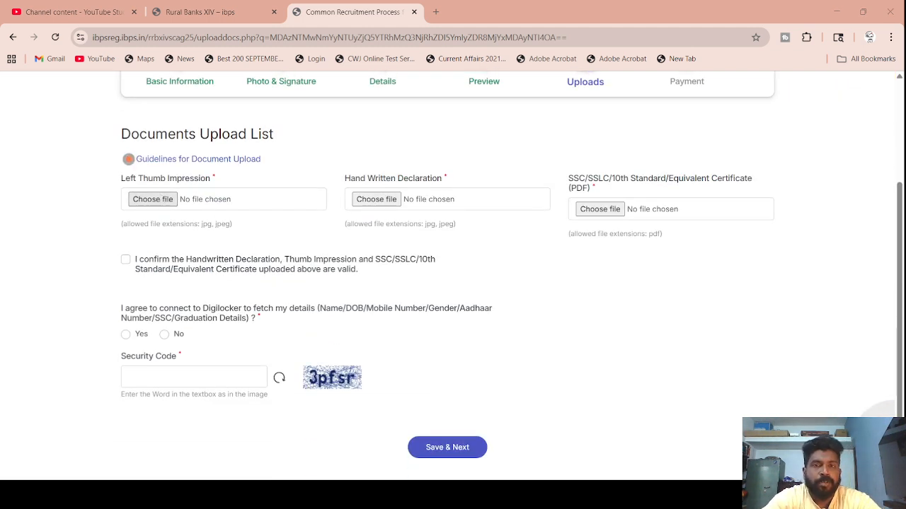
key(Return)
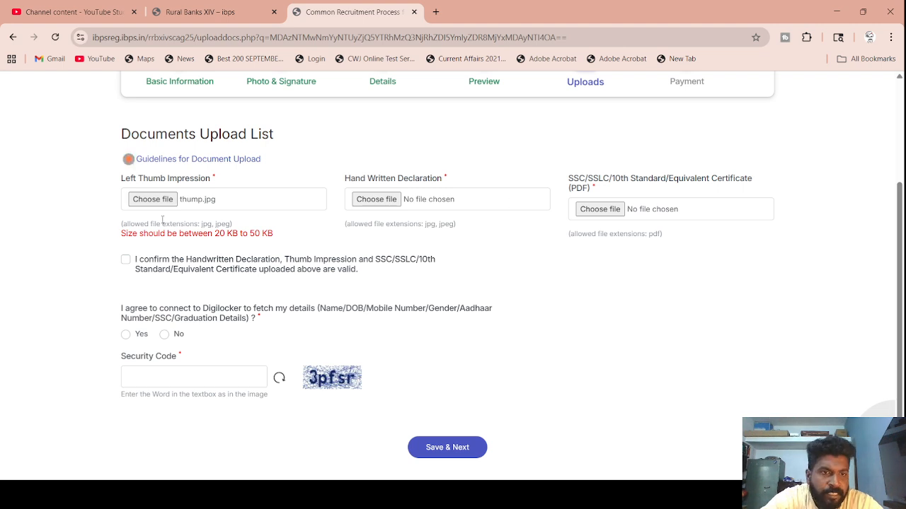
click(154, 200)
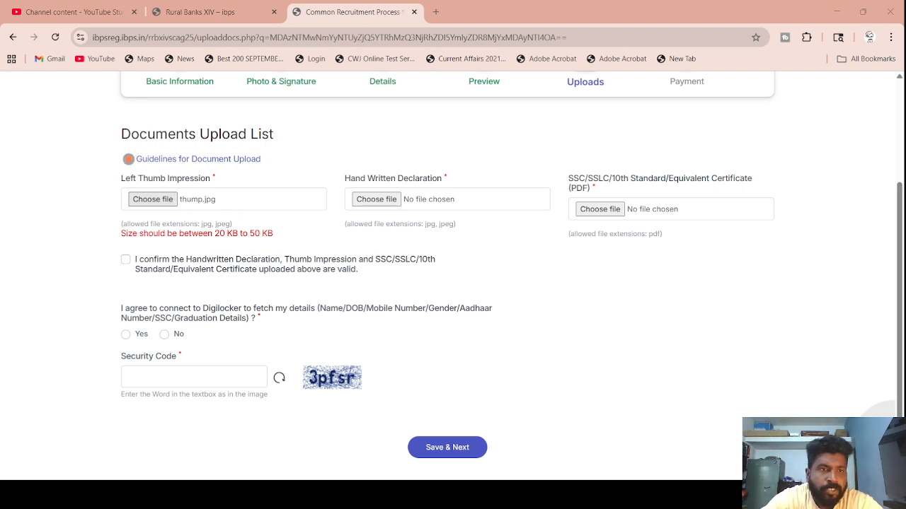
double_click(135, 175)
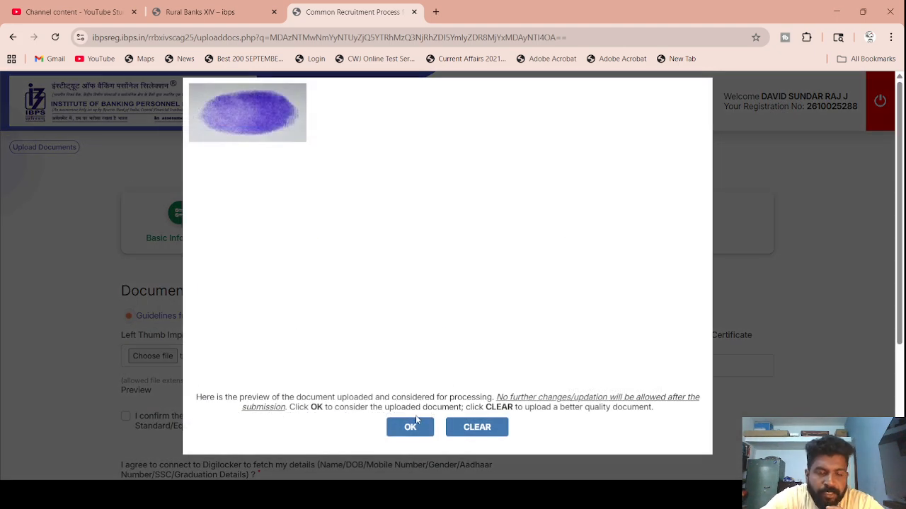
click(416, 423)
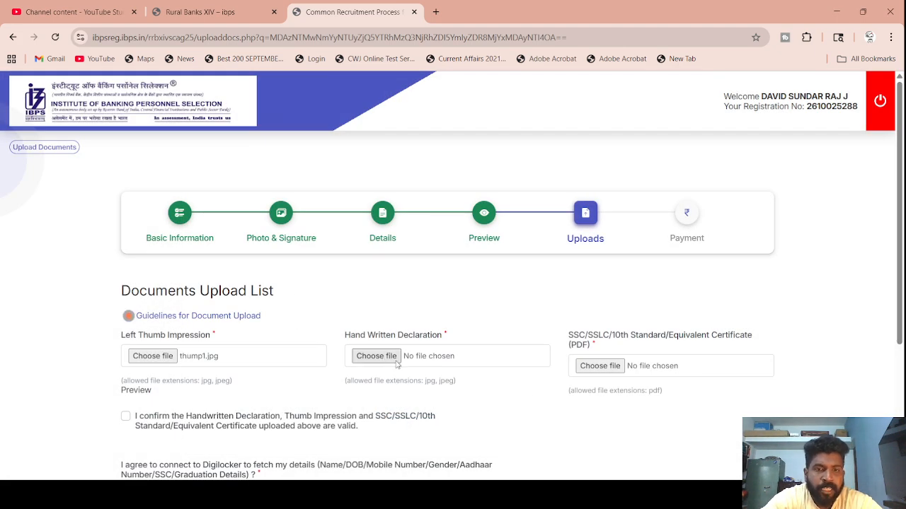
- Upload WRITE.jpg as the handwritten declaration and accept its preview
click(388, 359)
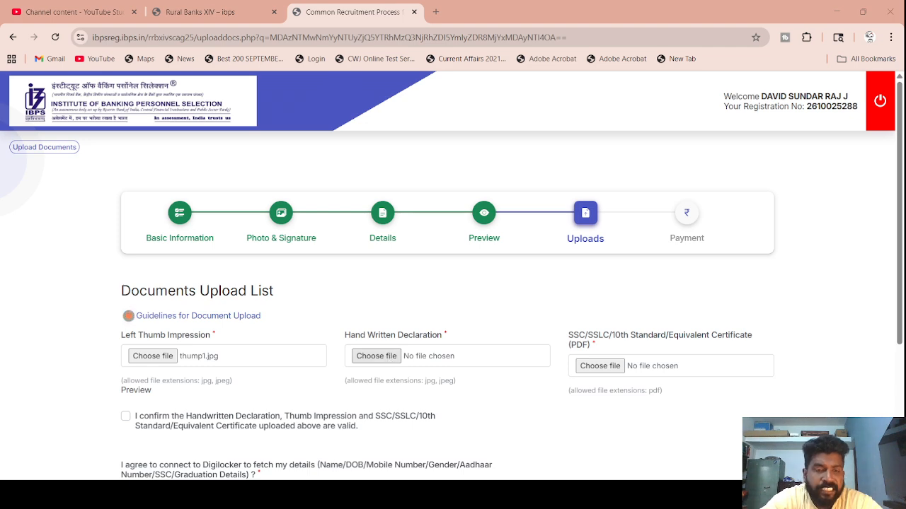
double_click(215, 202)
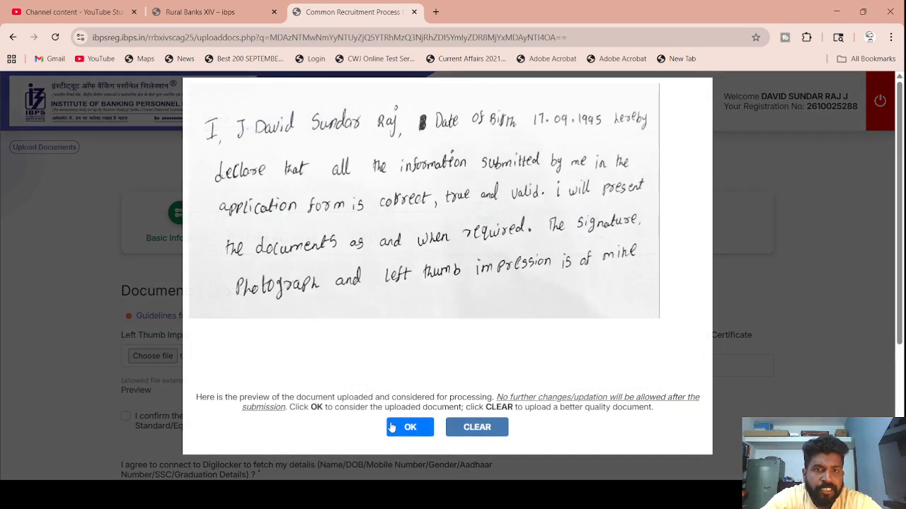
click(393, 427)
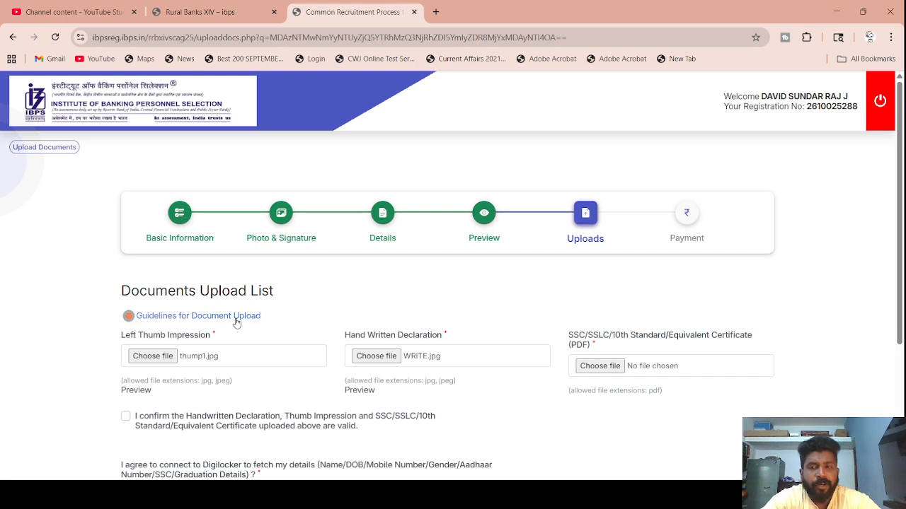
- Read through the document upload guidelines PDF, then return to the Documents Upload List tab
click(236, 317)
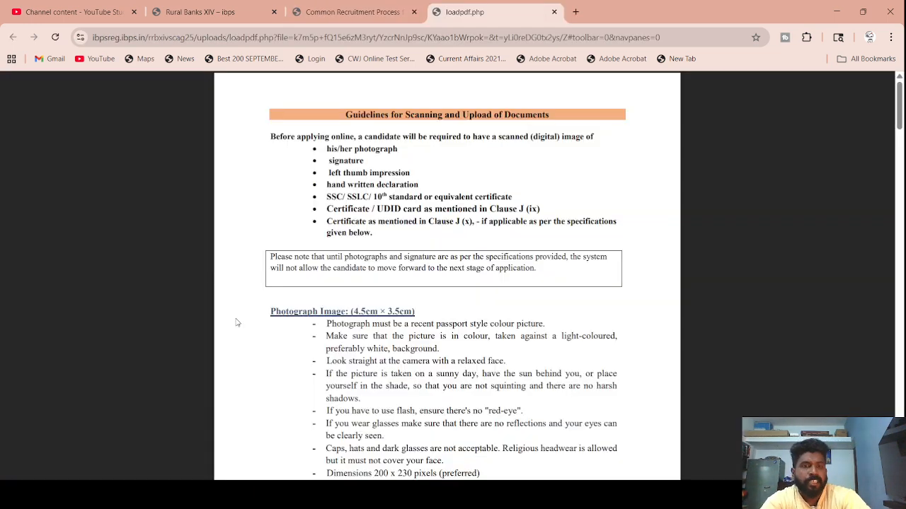
scroll(386, 332, down, 3)
scroll(385, 331, down, 5)
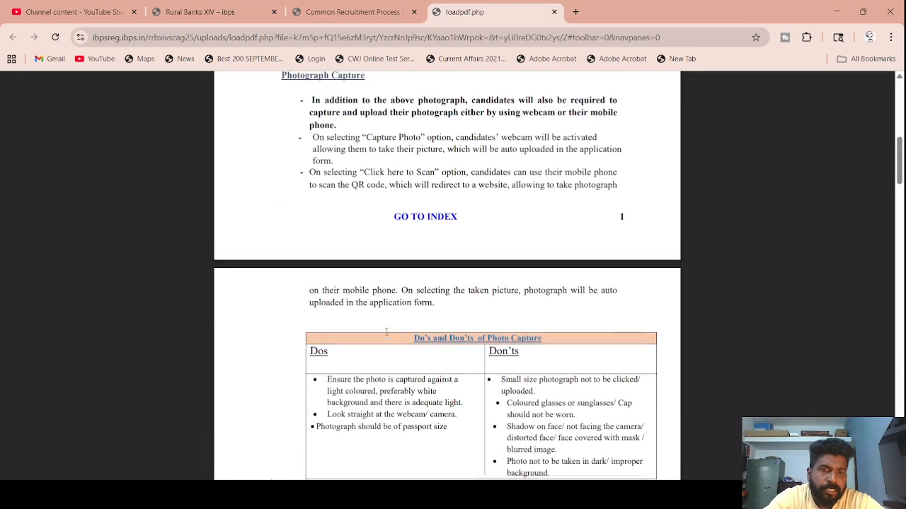
scroll(386, 331, down, 5)
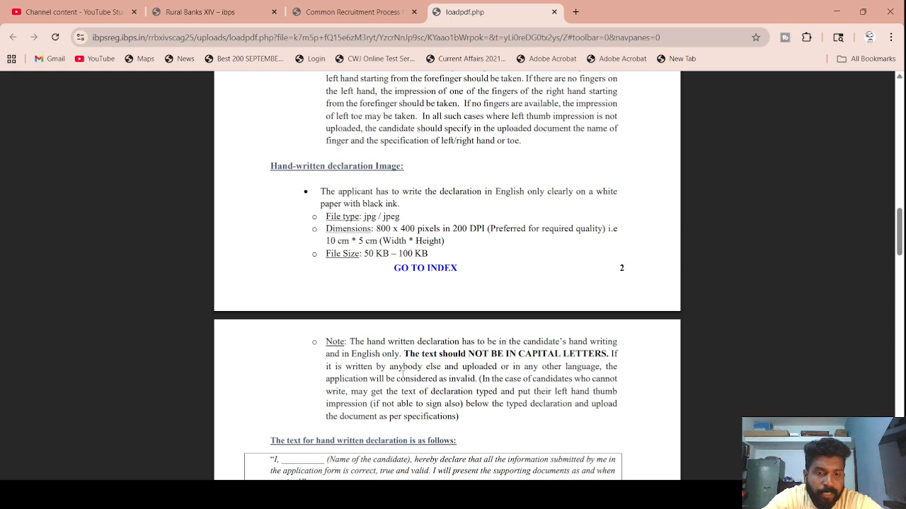
scroll(402, 375, down, 2)
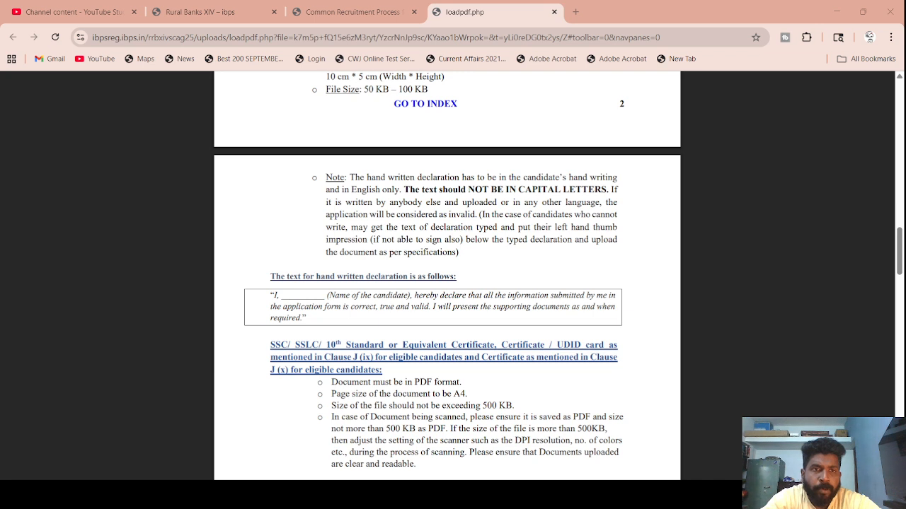
click(305, 12)
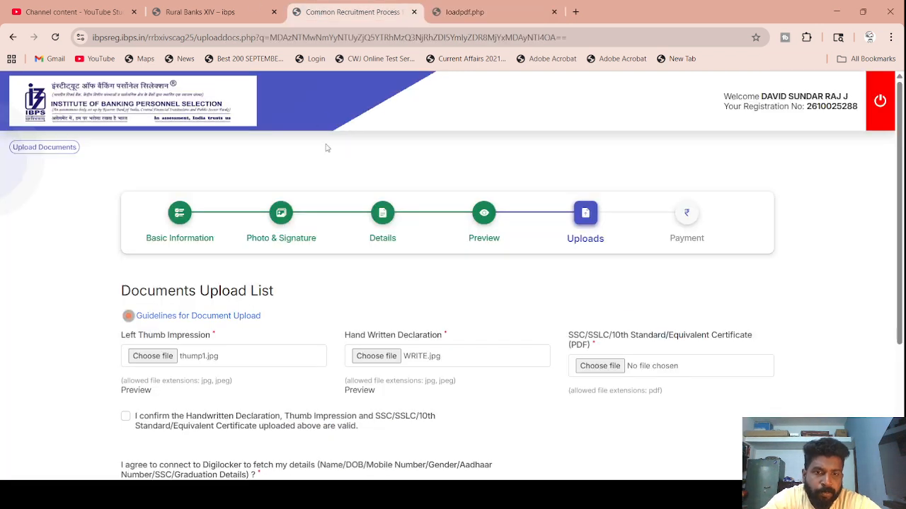
- Attach CHITS.pdf as the SSC/10th certificate and accept its preview
click(600, 366)
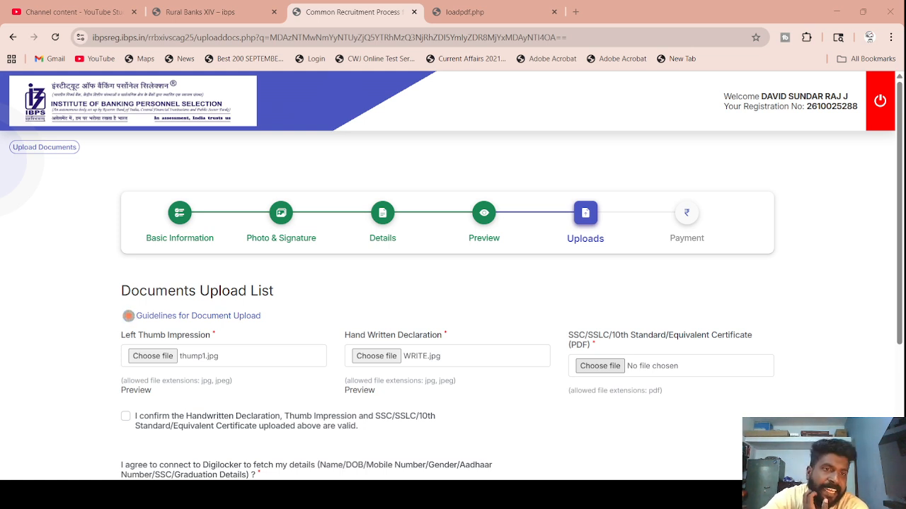
double_click(187, 136)
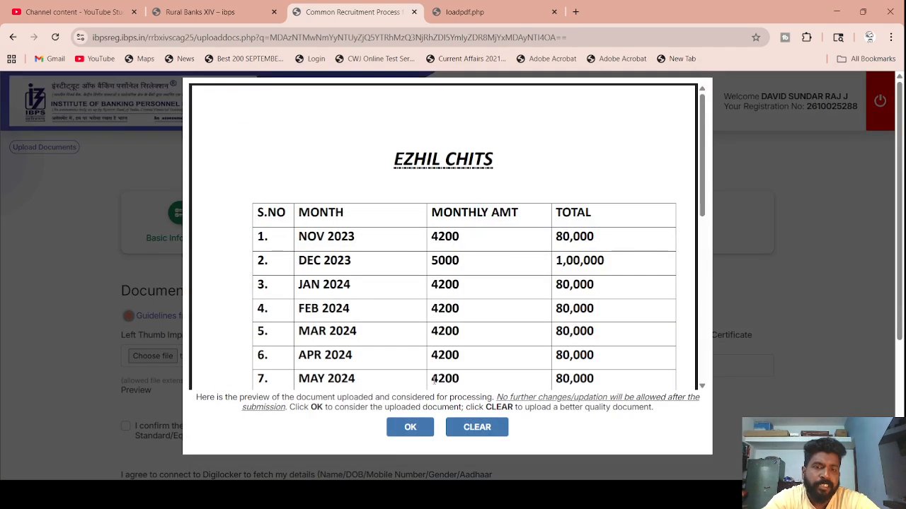
click(412, 429)
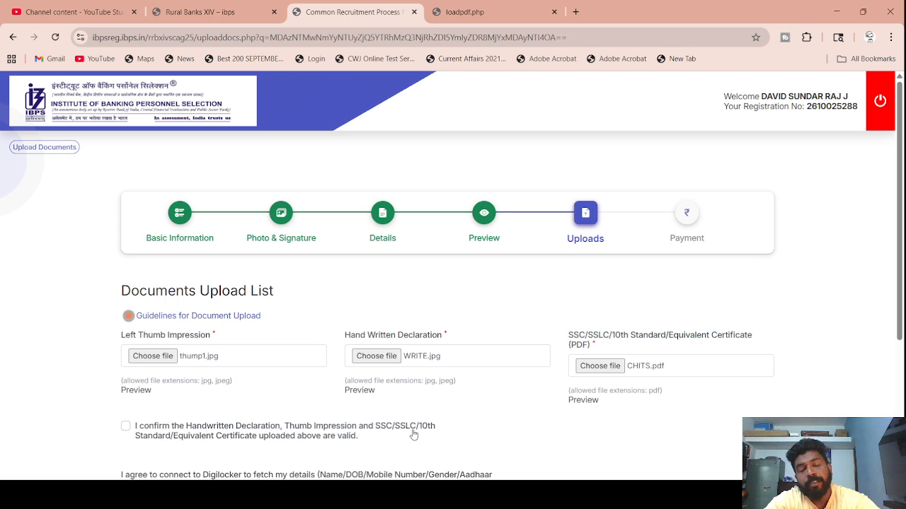
- Confirm the uploads, answer No to Digilocker, enter the security code, and Save & Next
scroll(414, 435, down, 2)
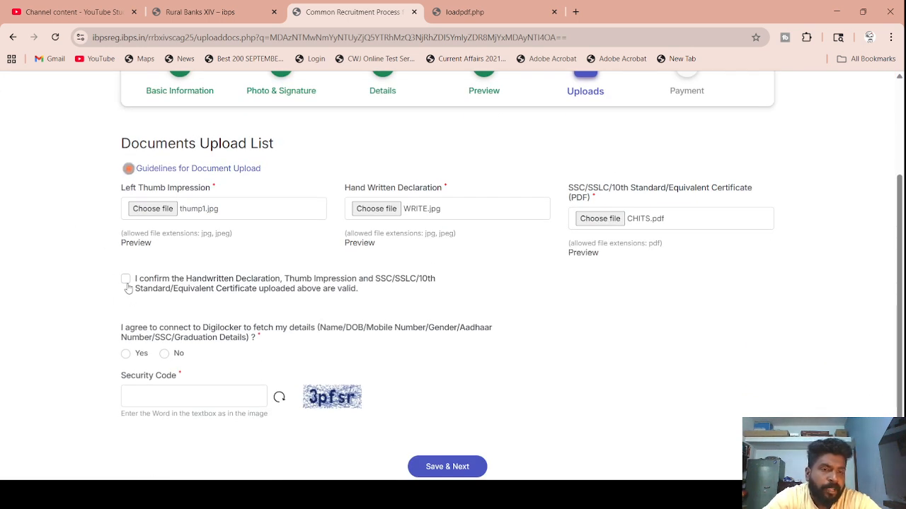
click(126, 278)
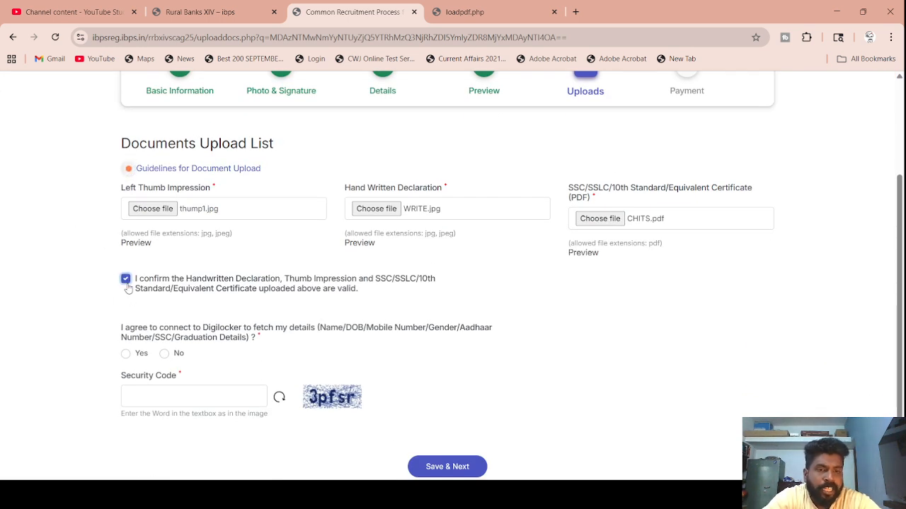
click(164, 357)
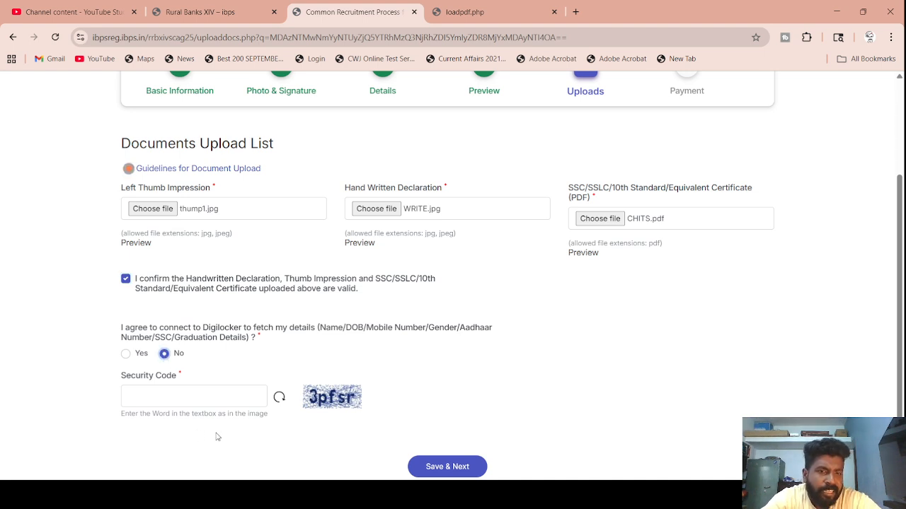
click(231, 395)
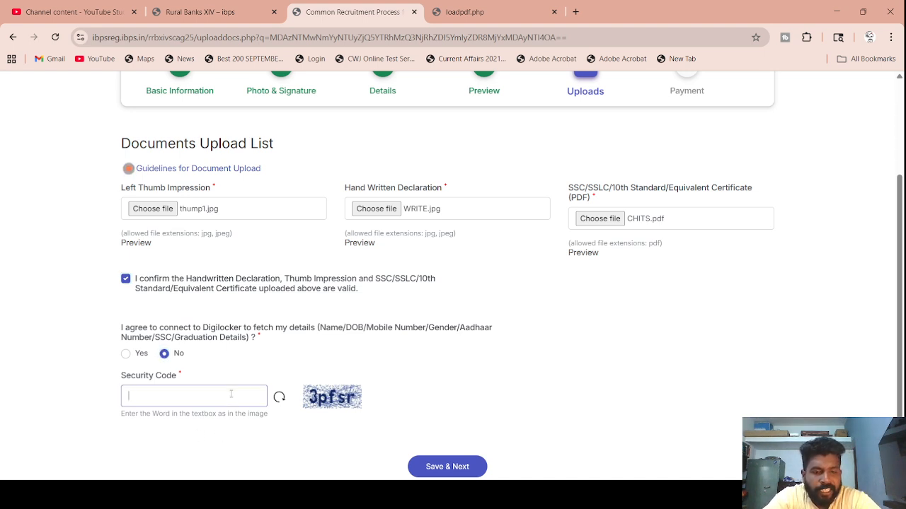
text(3p)
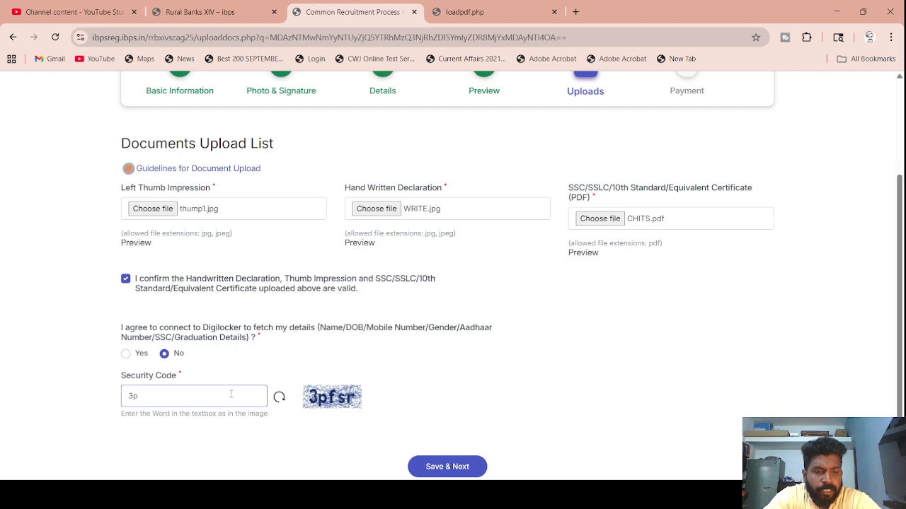
text(fsr)
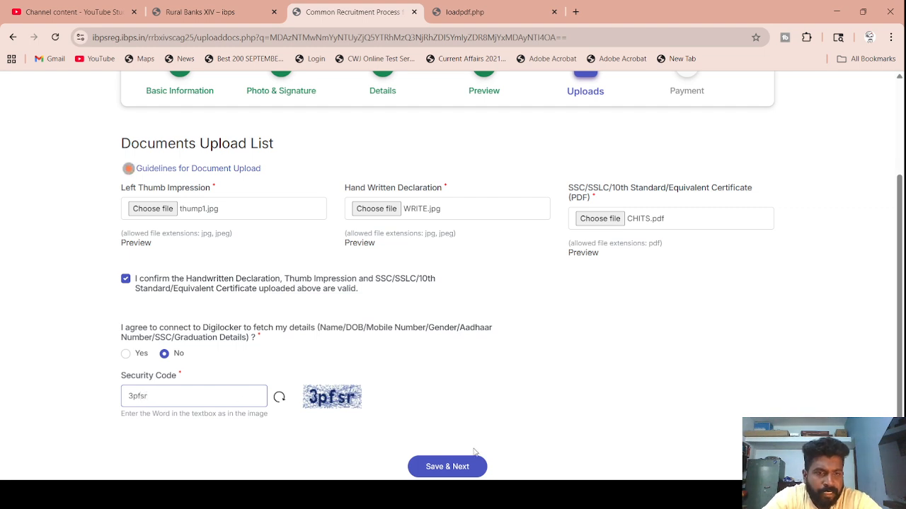
click(457, 467)
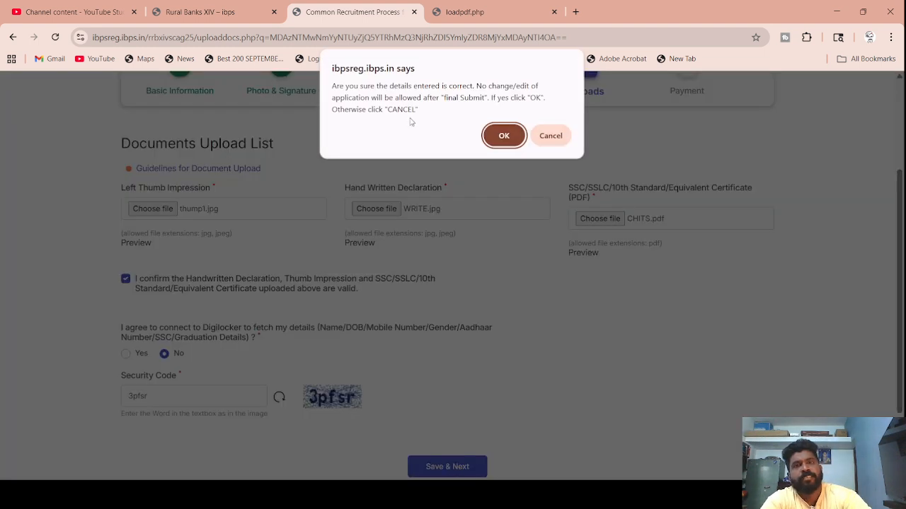
click(501, 135)
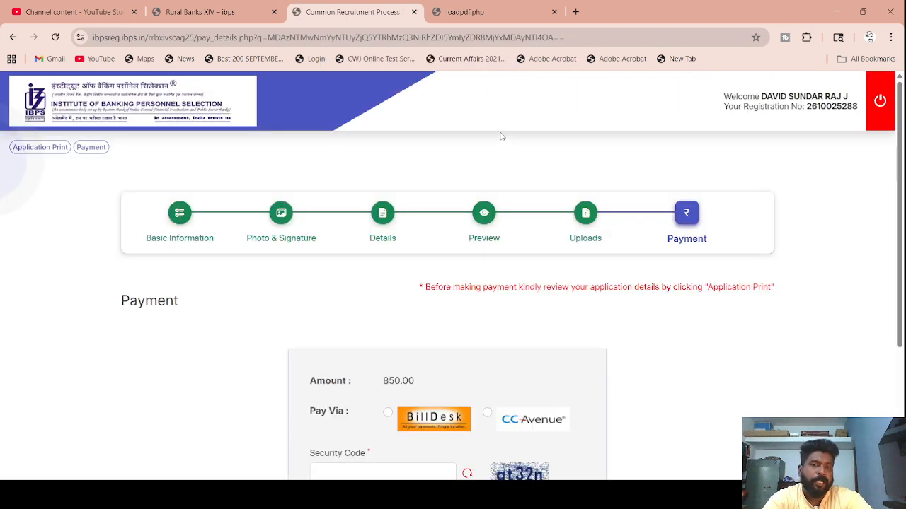
- Choose BillDesk for the 850.00 fee, enter the security code, and submit
scroll(430, 330, down, 3)
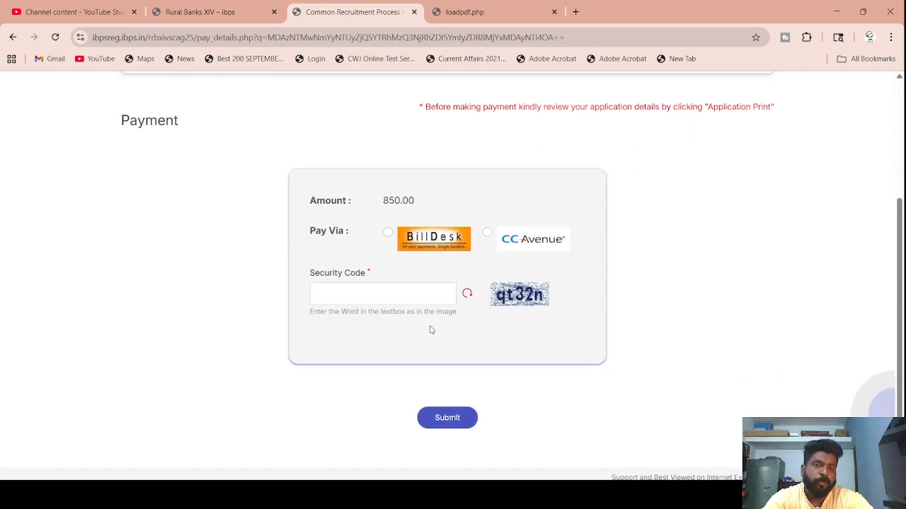
click(388, 241)
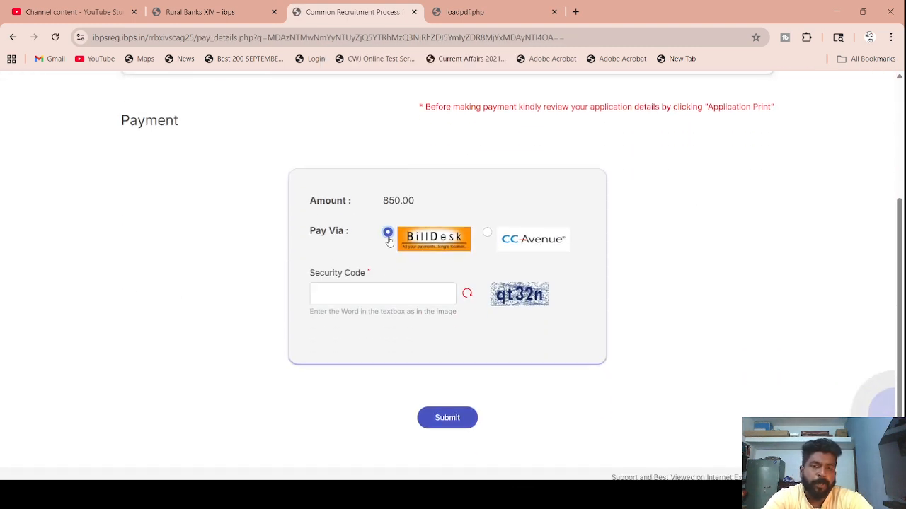
click(413, 295)
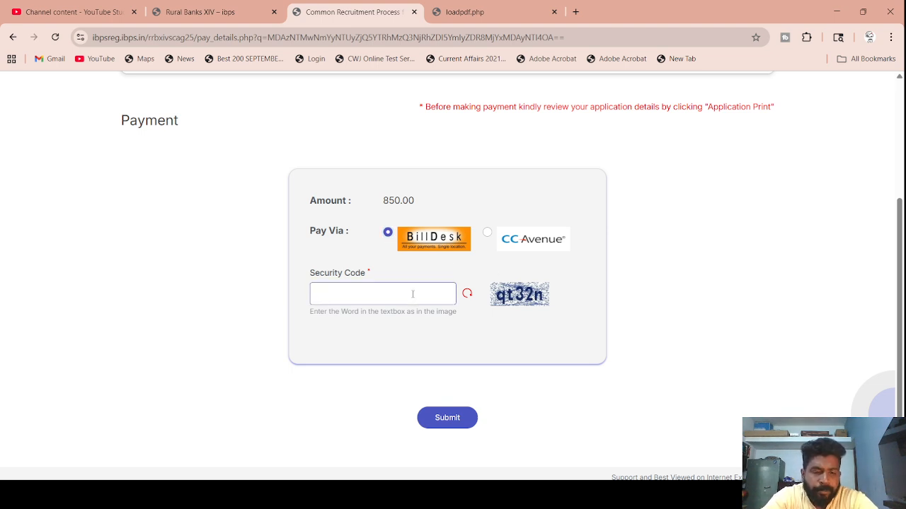
text(qt)
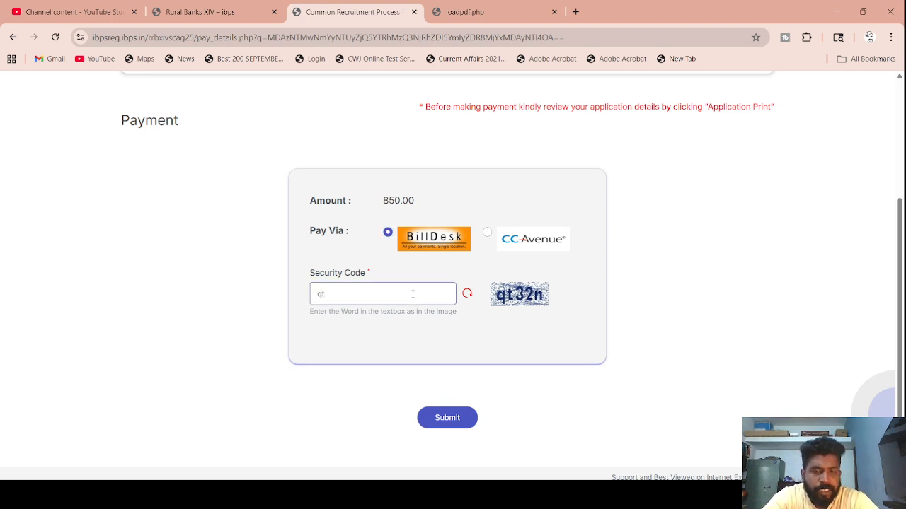
text(32n)
click(448, 425)
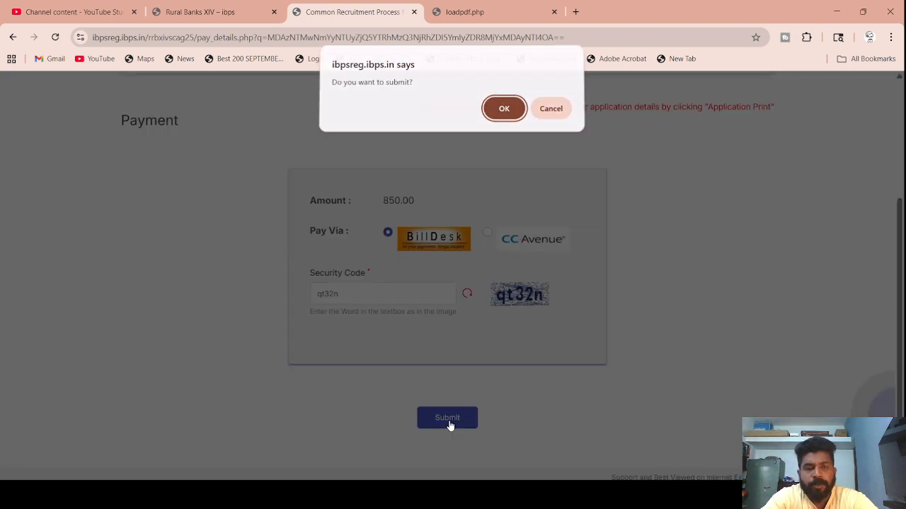
- Proceed to BillDesk, select BHIM UPI QR with zero convenience fee, and show the ₹850 QR code
click(508, 118)
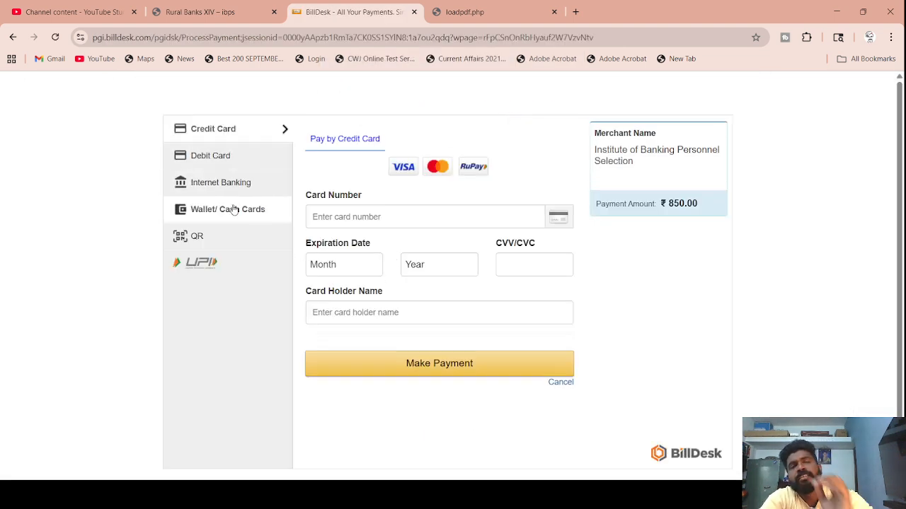
click(217, 239)
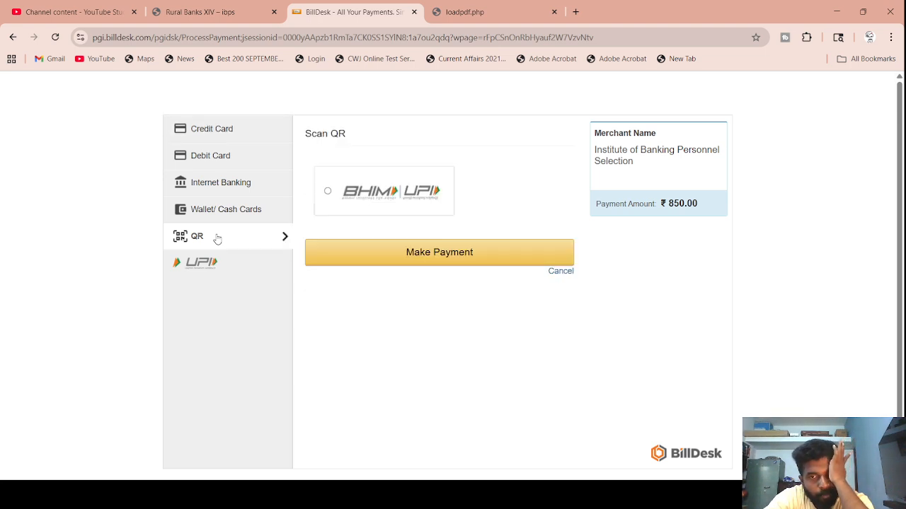
click(436, 253)
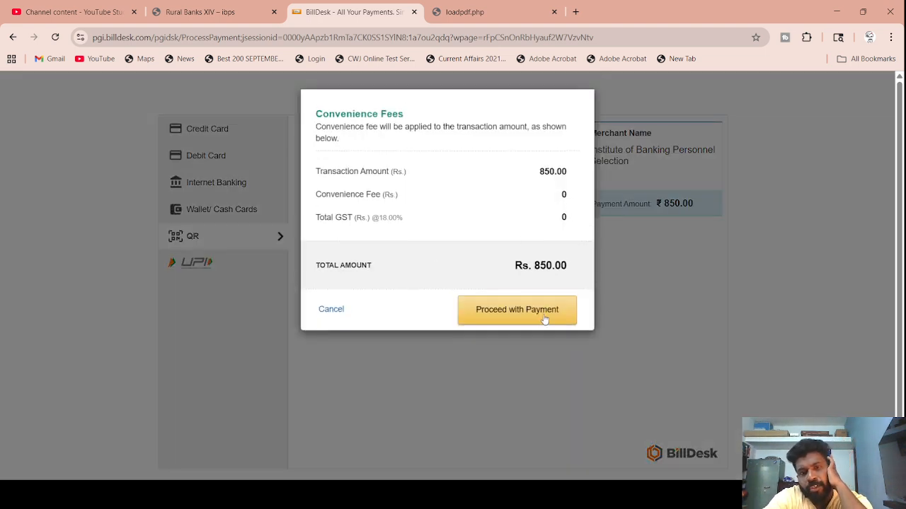
click(544, 319)
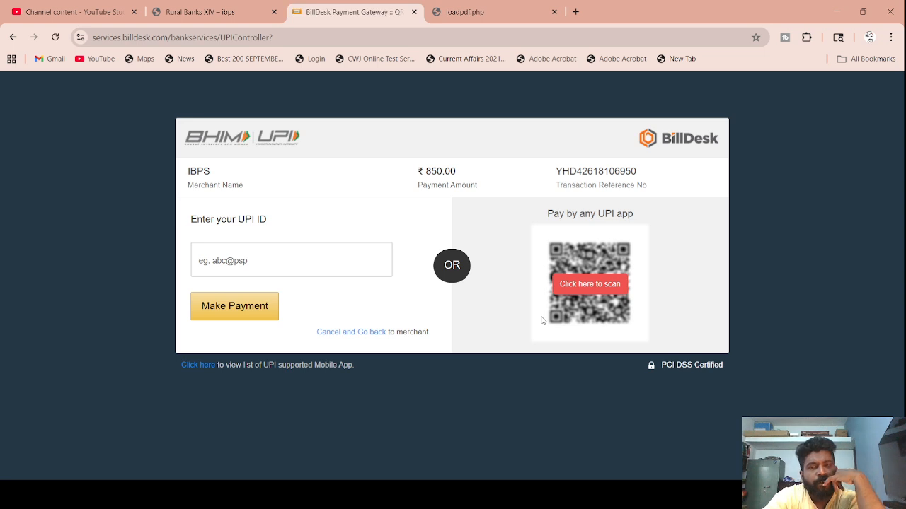
click(580, 285)
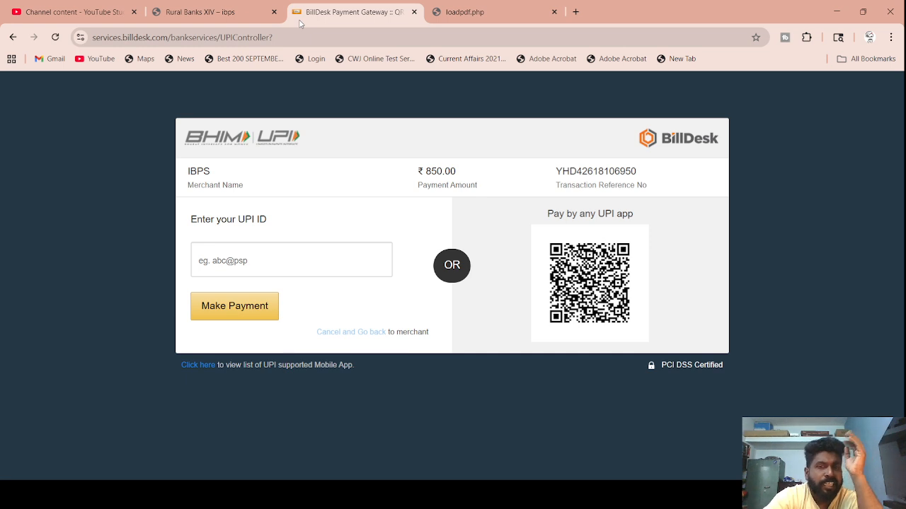
- Close the BillDesk tab and return to the Rural Banks XIV notifications page
click(414, 13)
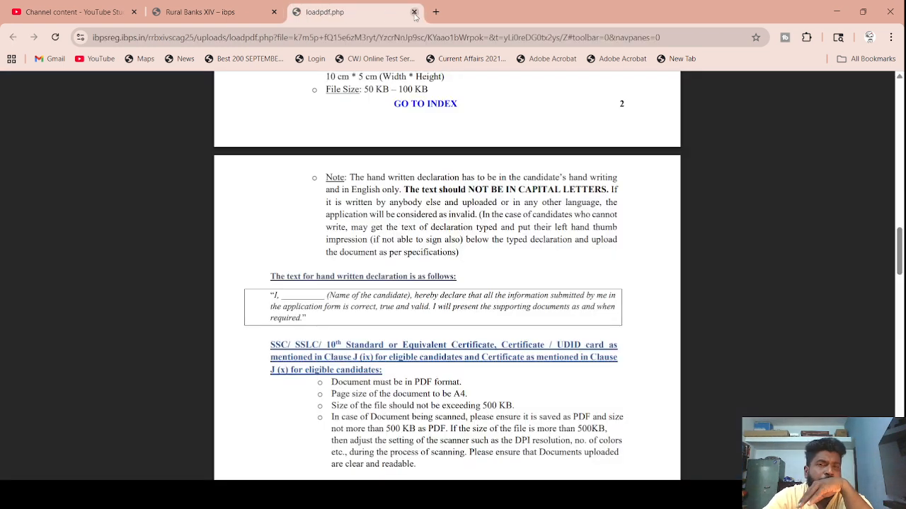
click(201, 6)
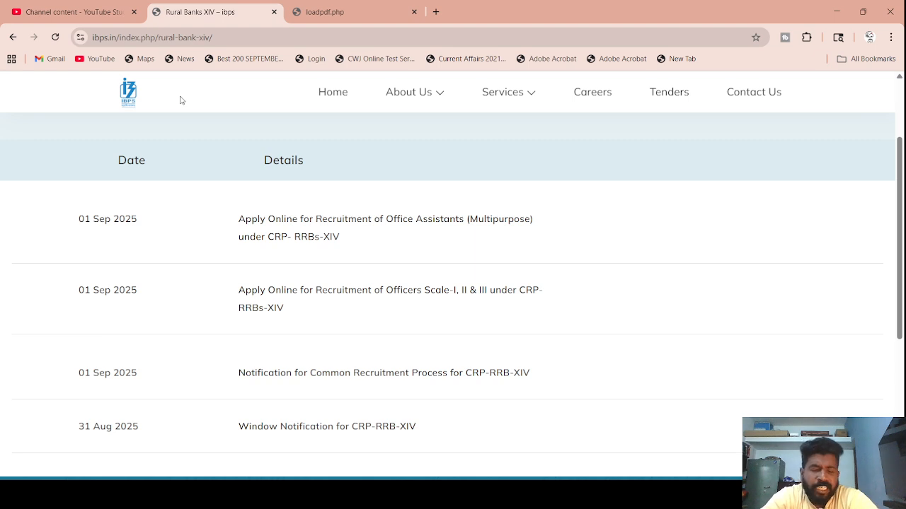
key(alt+Tab)
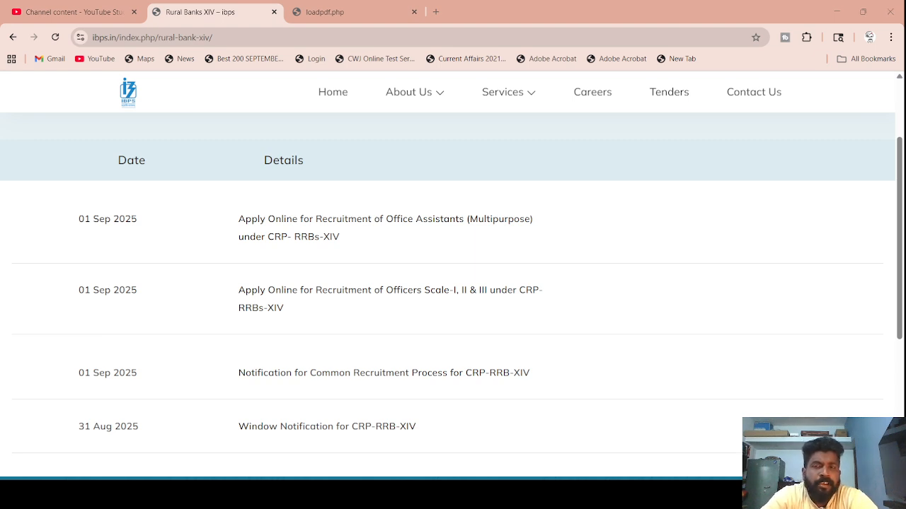